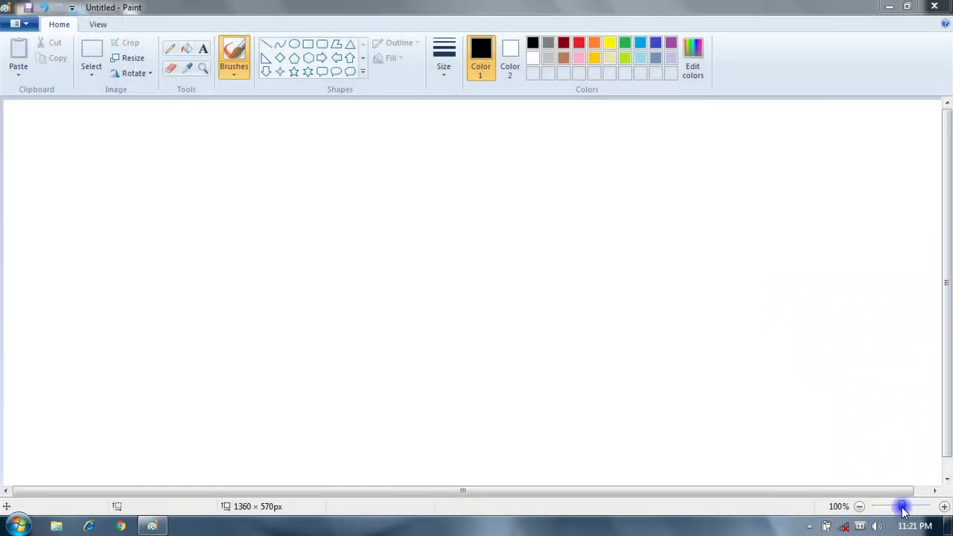
mouse_move(902, 509)
mouse_down()
mouse_move(916, 510)
mouse_move(894, 512)
mouse_move(907, 514)
mouse_up()
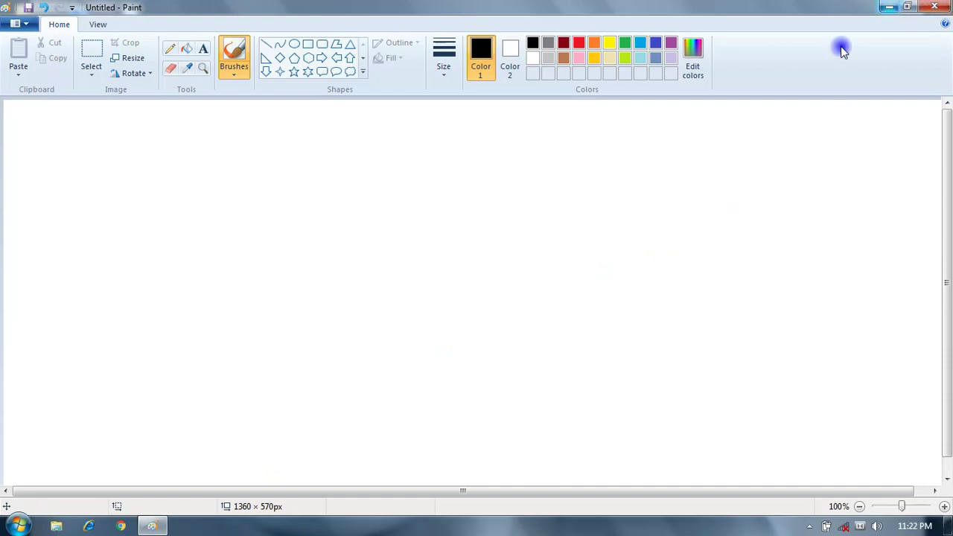
- Find Paint among the installed Accessories programs and launch it
click(18, 525)
click(33, 493)
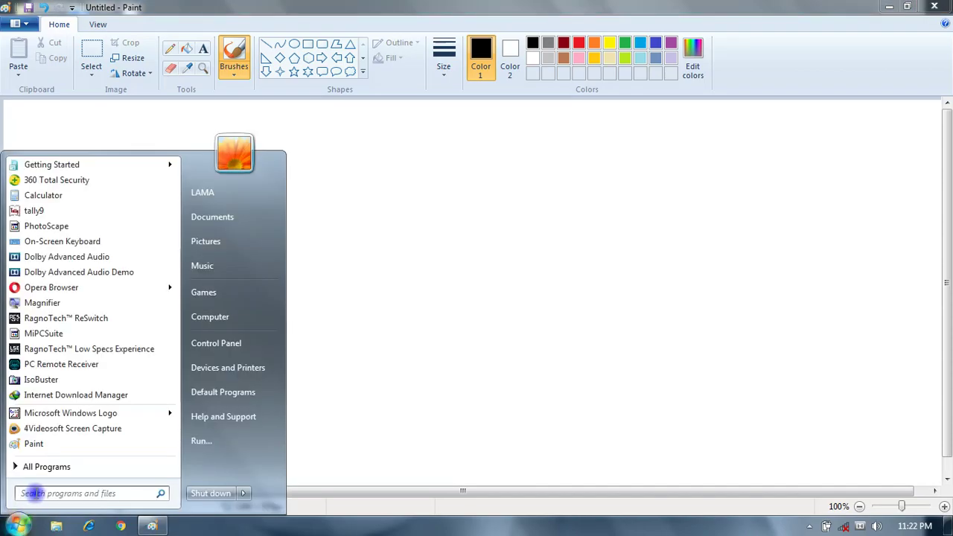
click(36, 467)
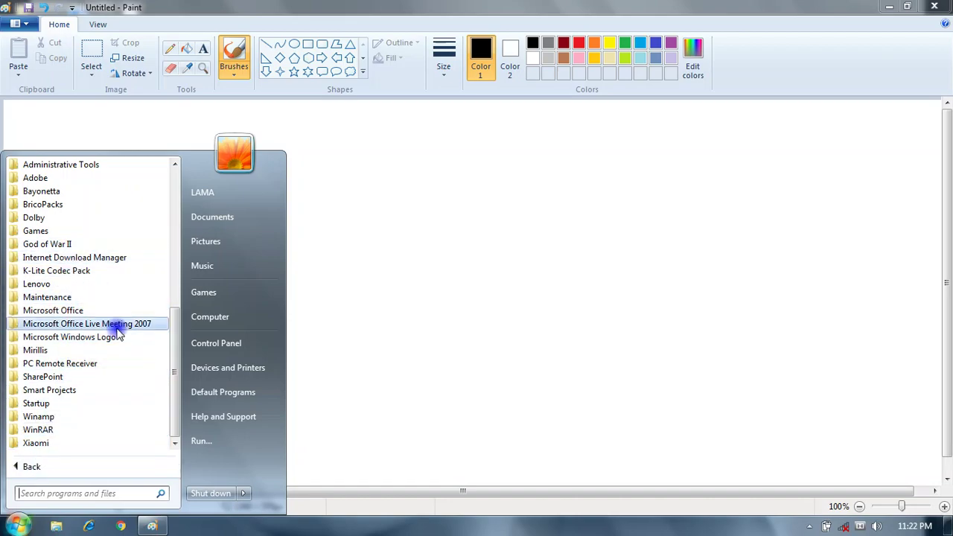
drag(170, 323, 173, 311)
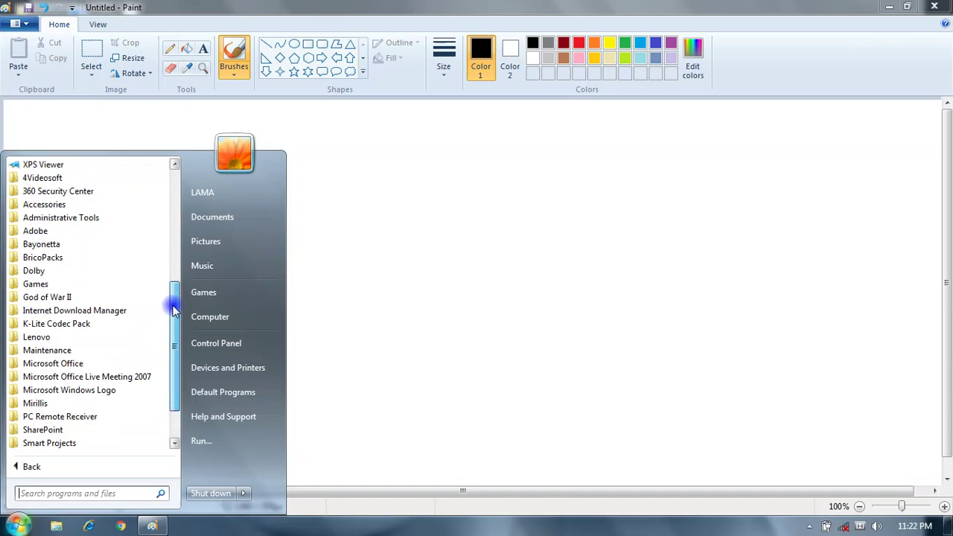
click(51, 210)
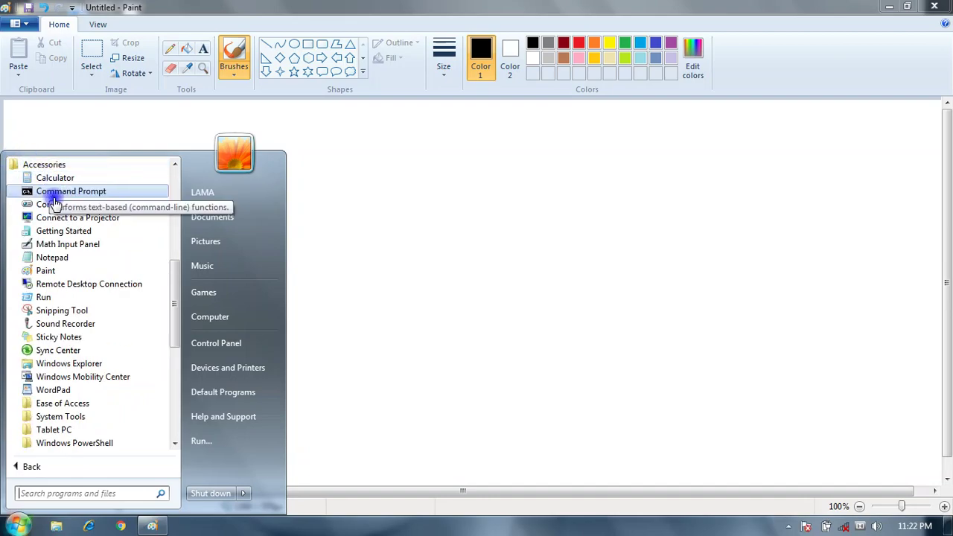
click(46, 272)
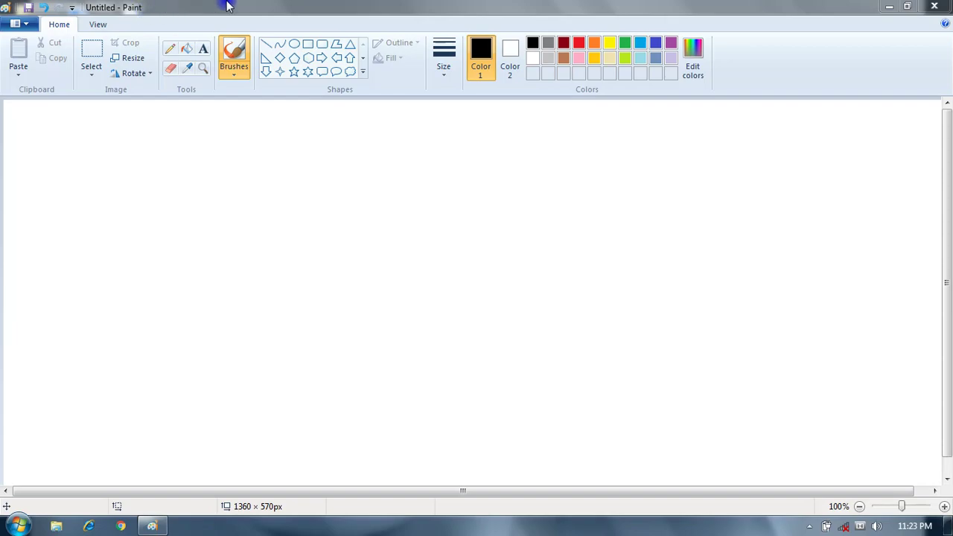
- Review the customization options of the Quick Access Toolbar without changing any of them
click(7, 14)
click(27, 11)
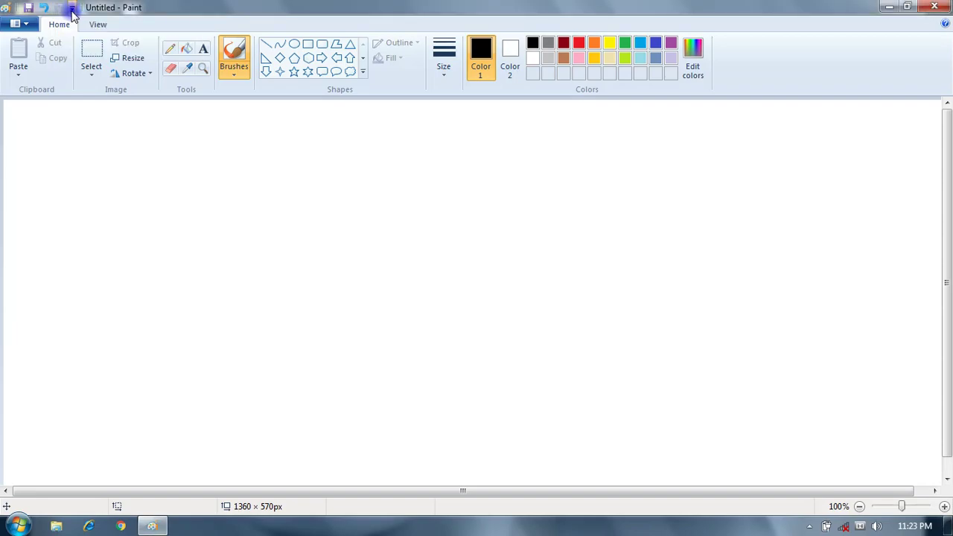
click(71, 7)
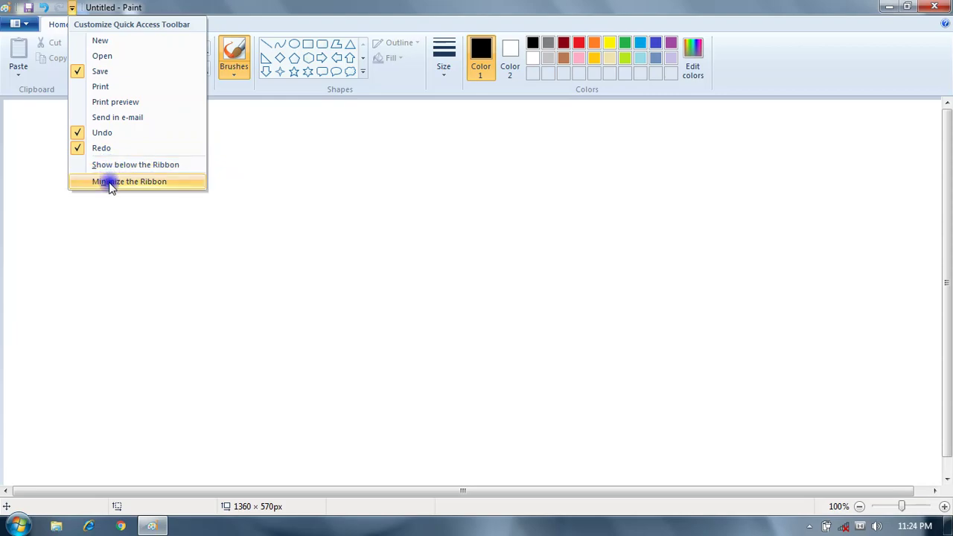
click(27, 26)
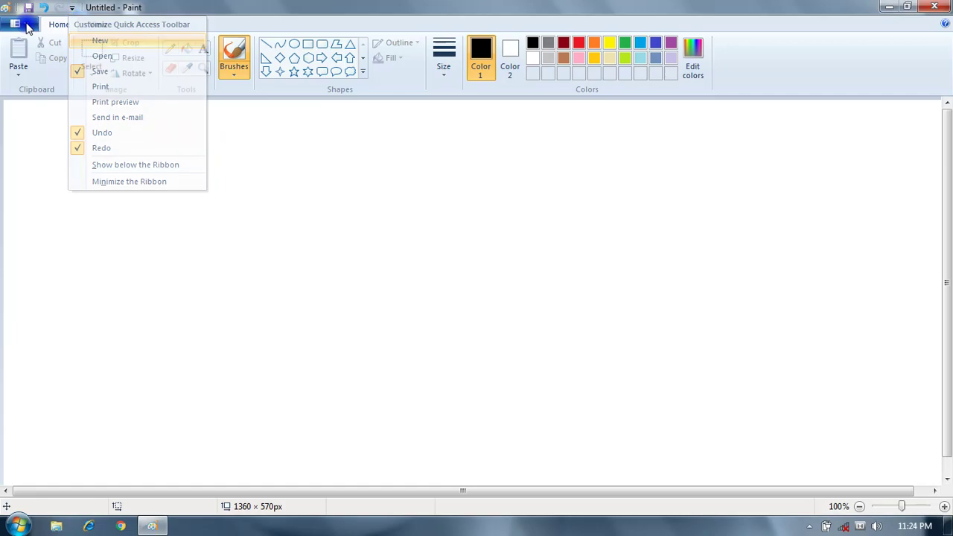
- Examine the file commands for the picture, including the available Save as formats
click(26, 27)
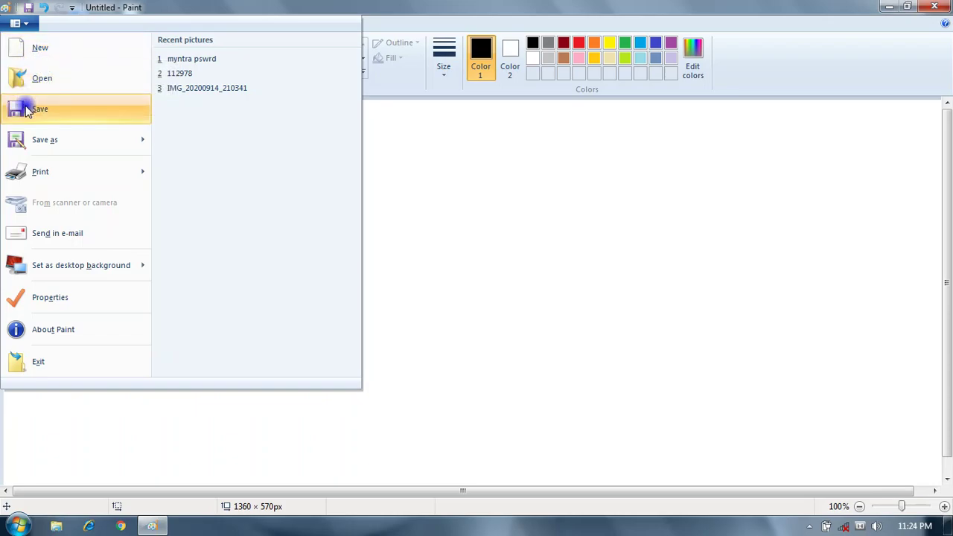
mouse_move(40, 173)
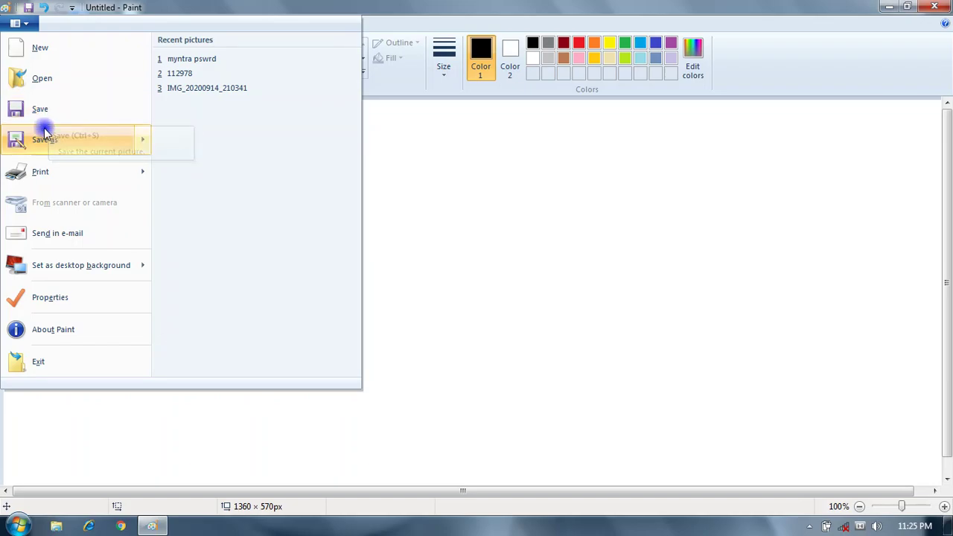
mouse_move(45, 143)
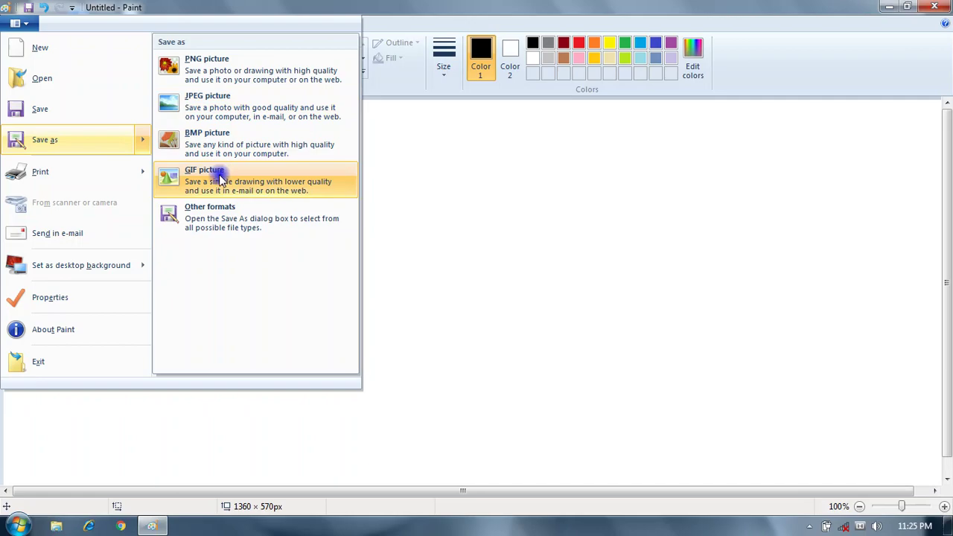
mouse_move(68, 183)
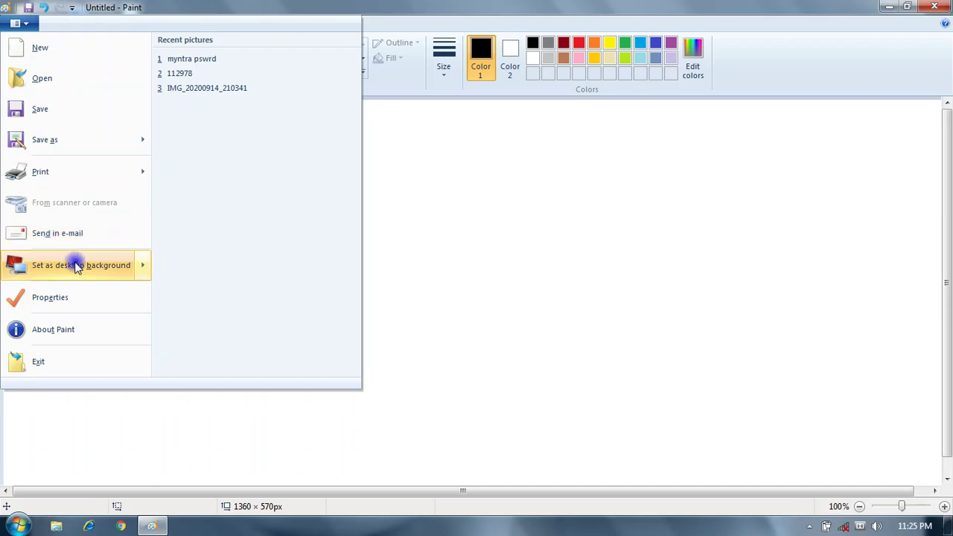
mouse_move(77, 266)
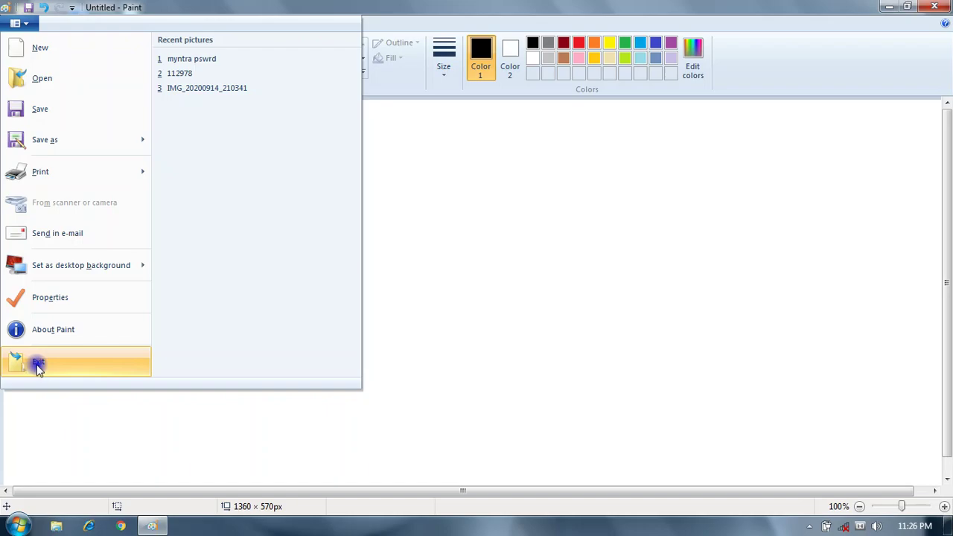
click(389, 214)
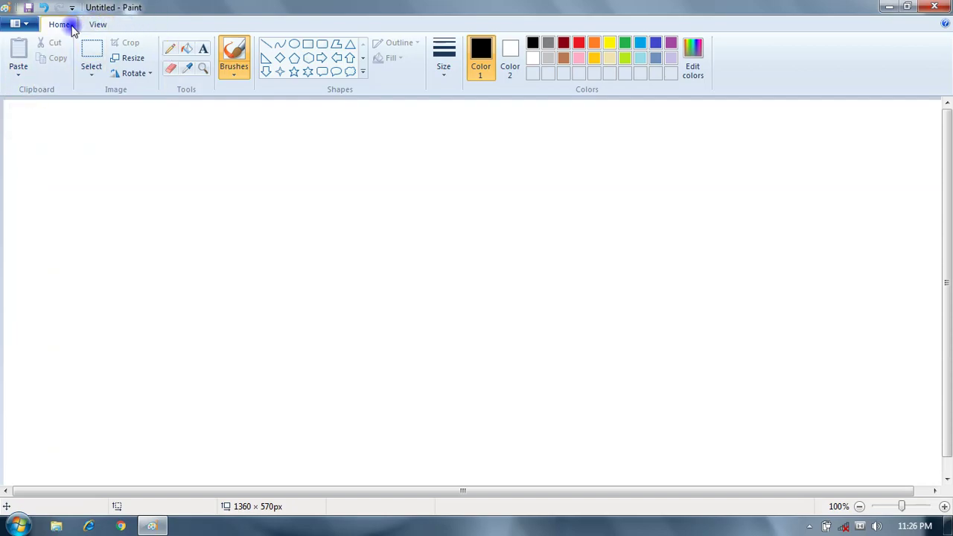
- Look over the zoom and display options of the view, and examine the available paste options
click(94, 26)
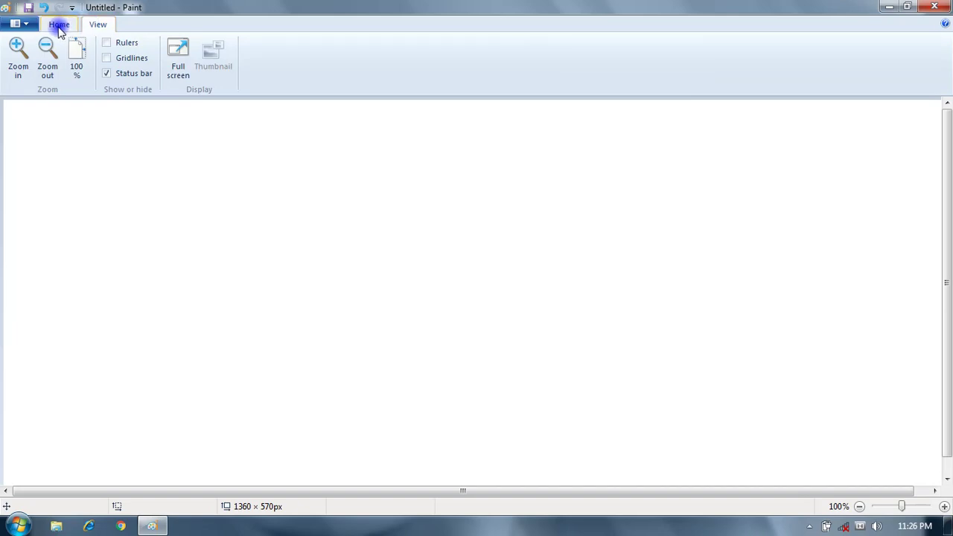
click(60, 26)
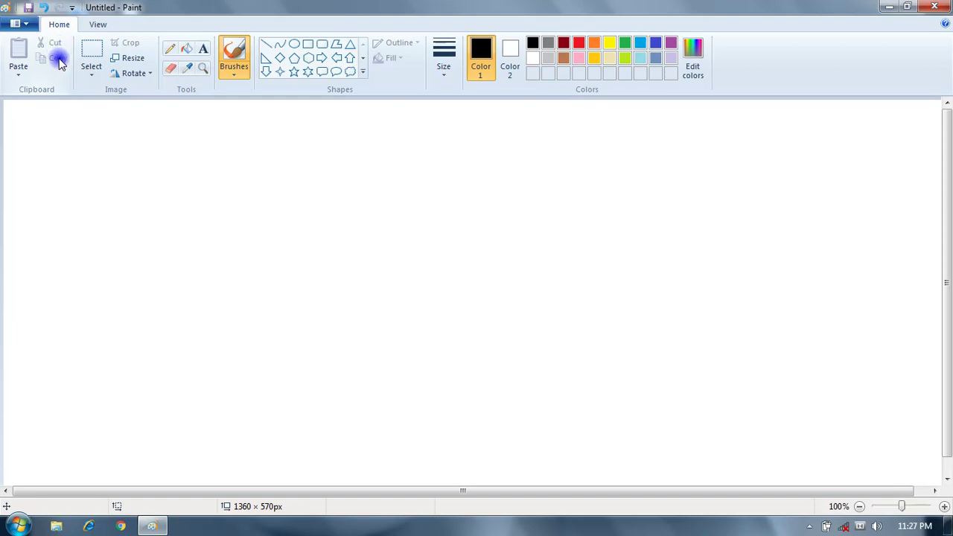
click(18, 76)
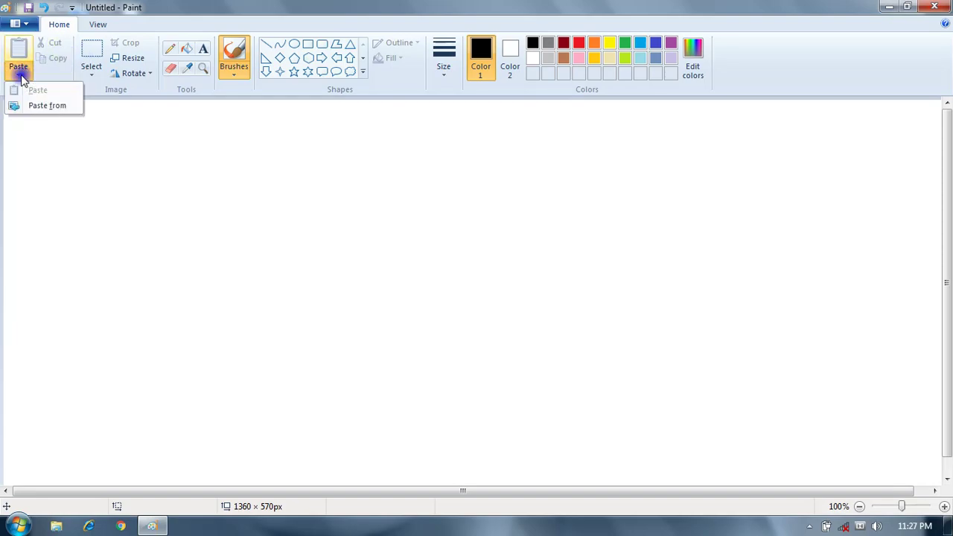
click(76, 138)
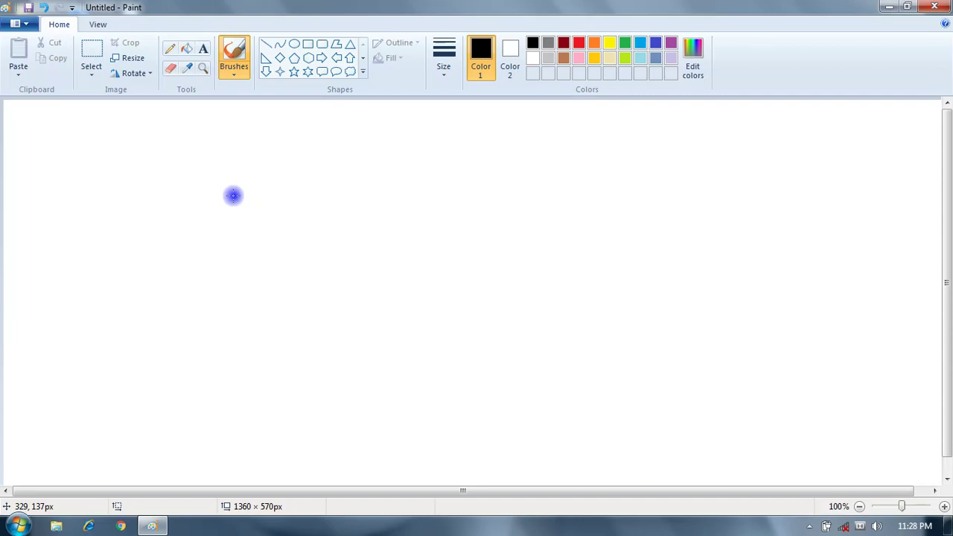
click(48, 106)
key(ctrl+z)
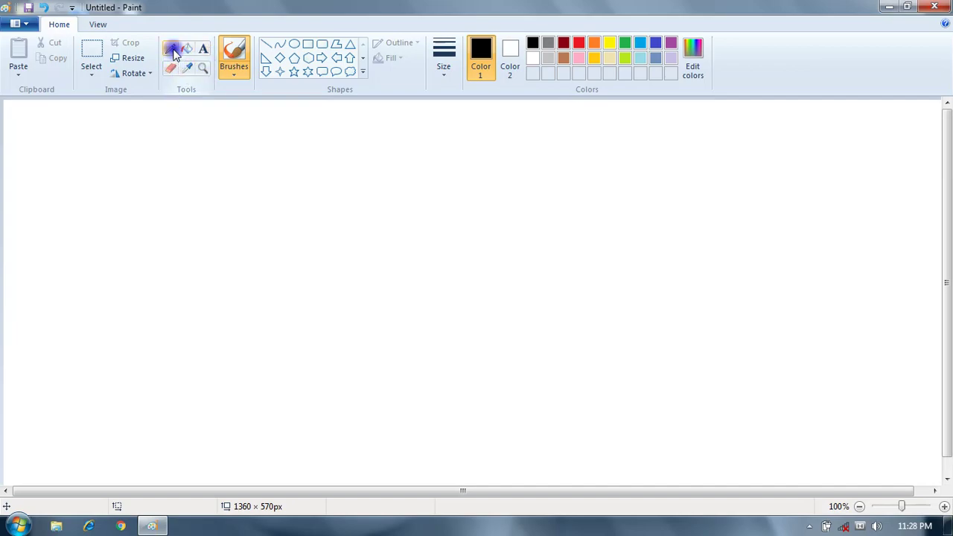
- Draw seven closed freehand outlines across the canvas with the Pencil: an irregular blob, two ovals, a square, two triangles and a looped shape
click(172, 52)
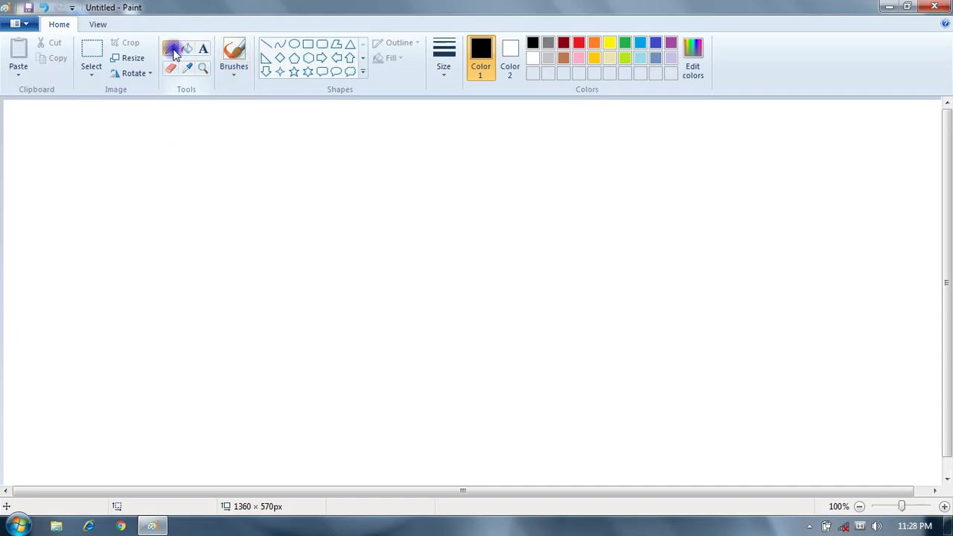
mouse_move(145, 167)
mouse_down()
mouse_move(241, 165)
mouse_move(224, 219)
mouse_move(148, 262)
mouse_move(125, 237)
mouse_move(144, 169)
mouse_up()
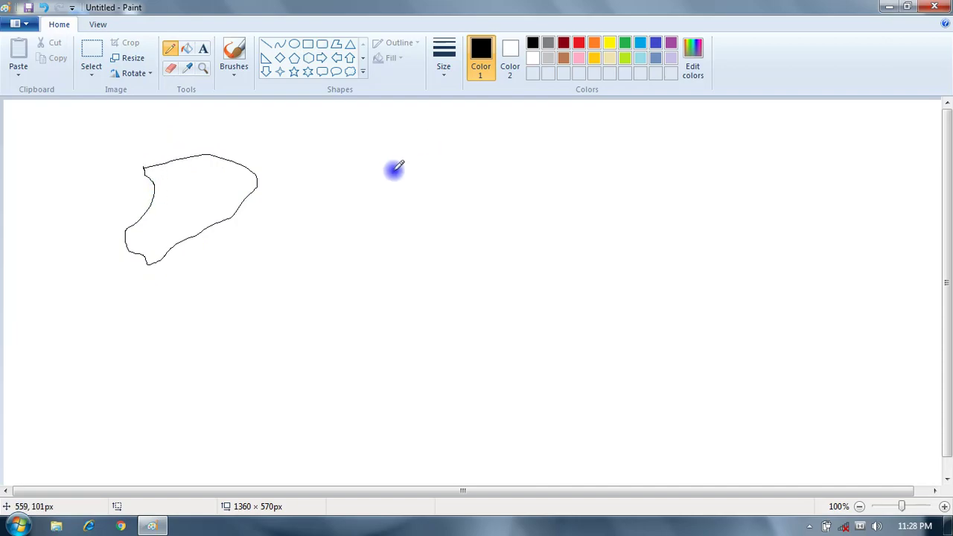
mouse_move(391, 178)
mouse_down()
mouse_move(424, 158)
mouse_move(442, 196)
mouse_move(428, 261)
mouse_move(385, 238)
mouse_move(375, 217)
mouse_move(392, 175)
mouse_up()
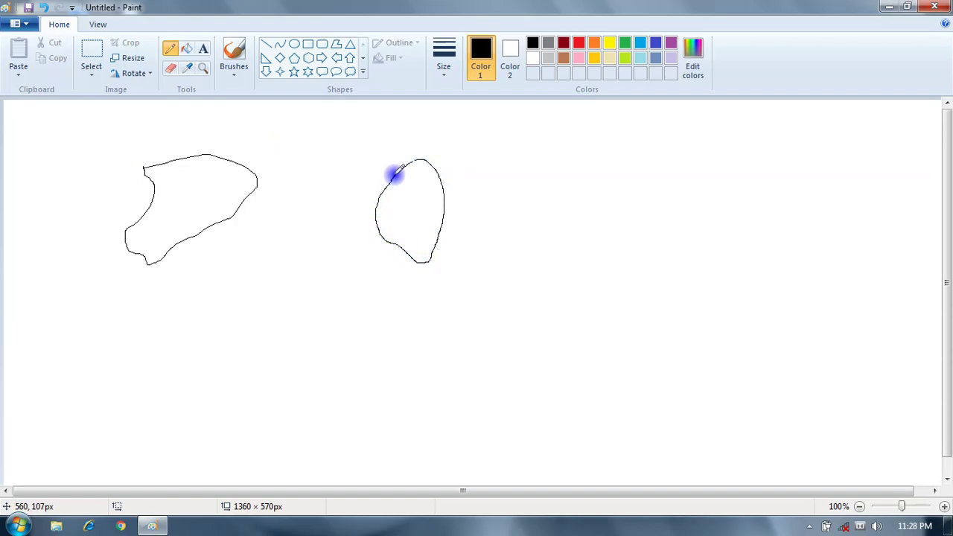
mouse_move(499, 148)
mouse_down()
mouse_move(509, 224)
mouse_move(540, 235)
mouse_move(583, 226)
mouse_move(575, 146)
mouse_move(501, 145)
mouse_up()
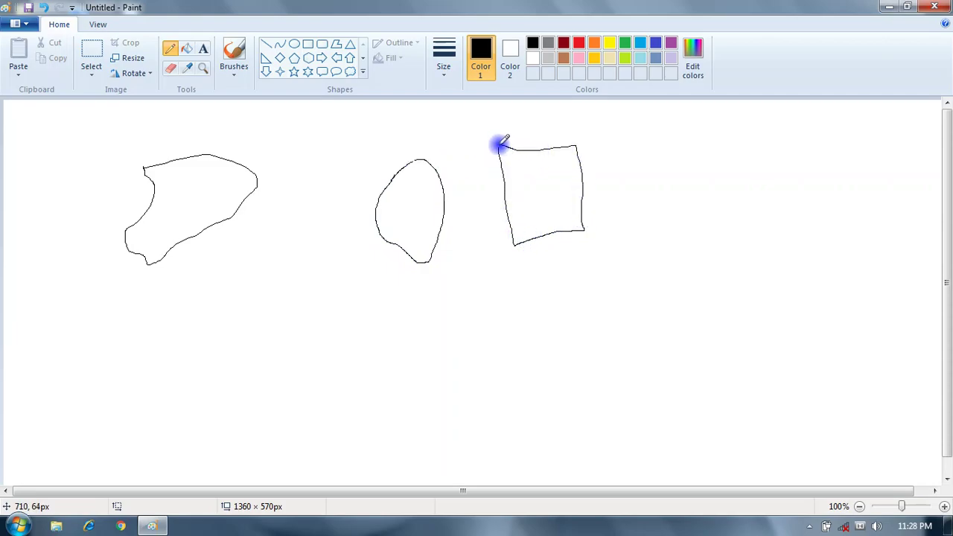
mouse_move(322, 232)
mouse_down()
mouse_move(246, 317)
mouse_move(364, 309)
mouse_move(336, 273)
mouse_move(324, 236)
mouse_up()
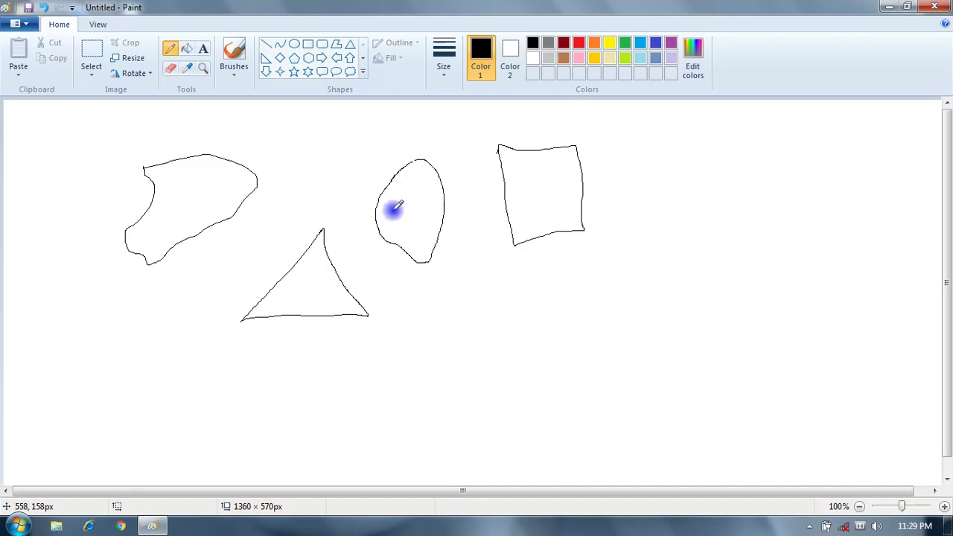
mouse_move(488, 281)
mouse_down()
mouse_move(486, 428)
mouse_move(631, 316)
mouse_move(550, 313)
mouse_move(489, 280)
mouse_up()
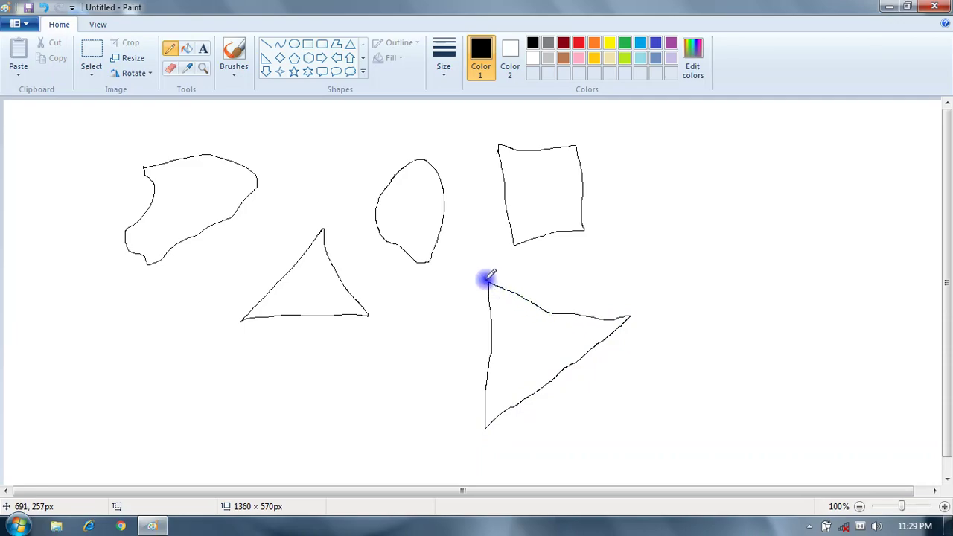
mouse_move(686, 227)
mouse_down()
mouse_move(699, 180)
mouse_move(729, 168)
mouse_move(752, 186)
mouse_move(755, 236)
mouse_move(738, 290)
mouse_move(708, 288)
mouse_move(692, 218)
mouse_up()
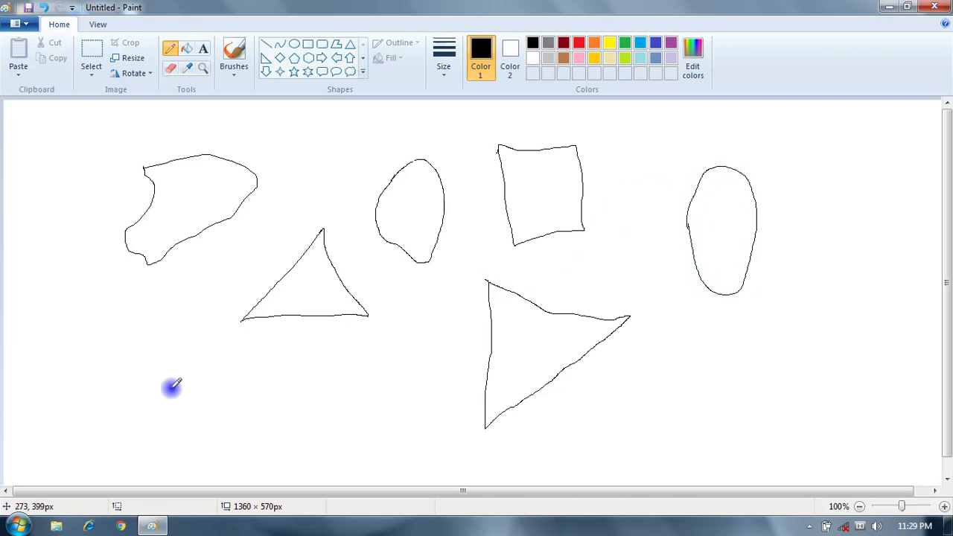
mouse_move(88, 370)
mouse_down()
mouse_move(232, 361)
mouse_move(255, 374)
mouse_move(262, 404)
mouse_move(304, 391)
mouse_move(308, 374)
mouse_move(173, 332)
mouse_move(111, 413)
mouse_move(80, 411)
mouse_move(79, 371)
mouse_up()
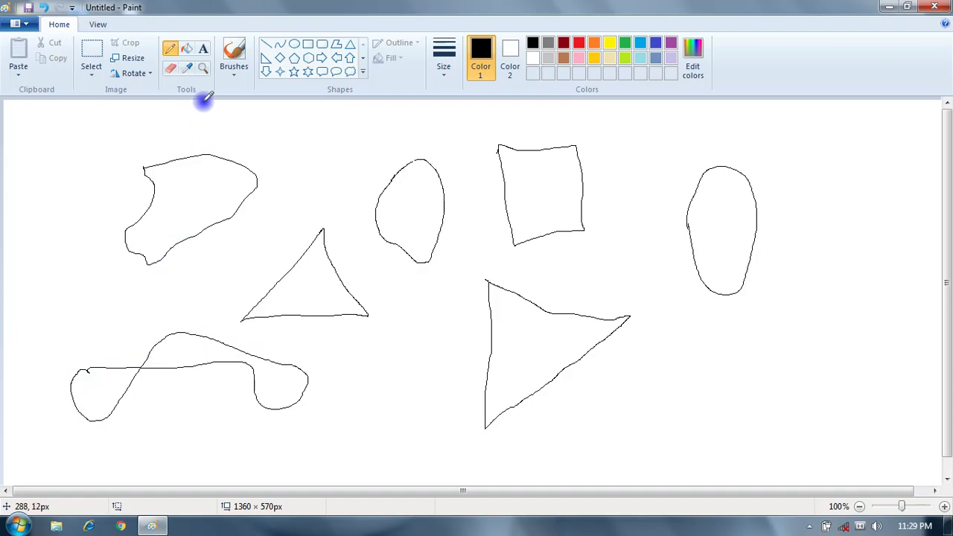
- Draw another freehand triangle with the Pencil, between the irregular blob and the oval near the canvas's upper edge
click(187, 52)
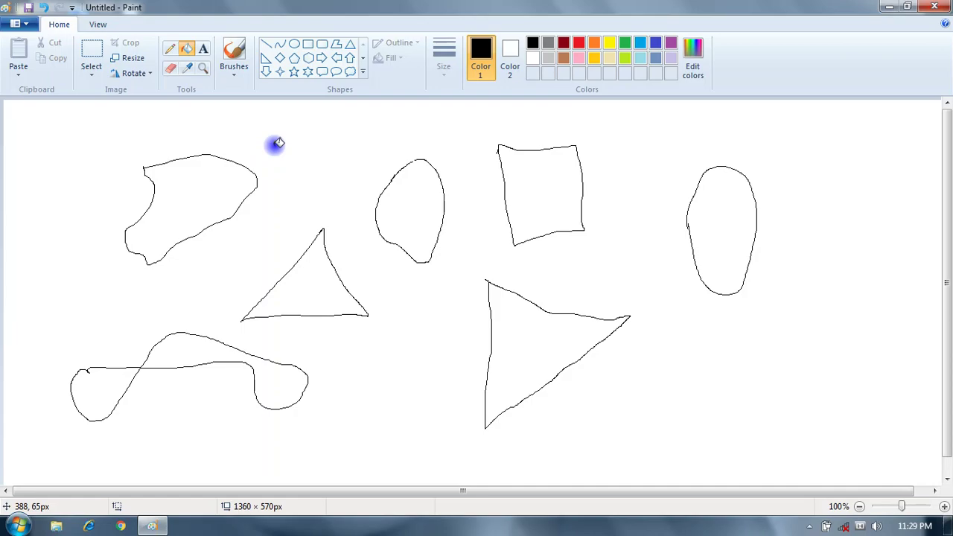
click(170, 50)
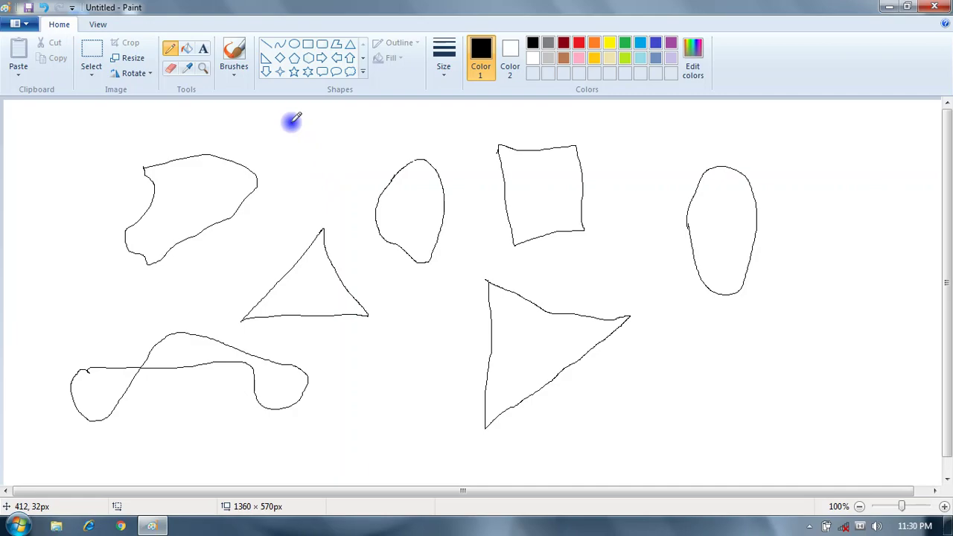
mouse_move(291, 122)
mouse_down()
mouse_move(300, 229)
mouse_move(386, 149)
mouse_move(286, 121)
mouse_up()
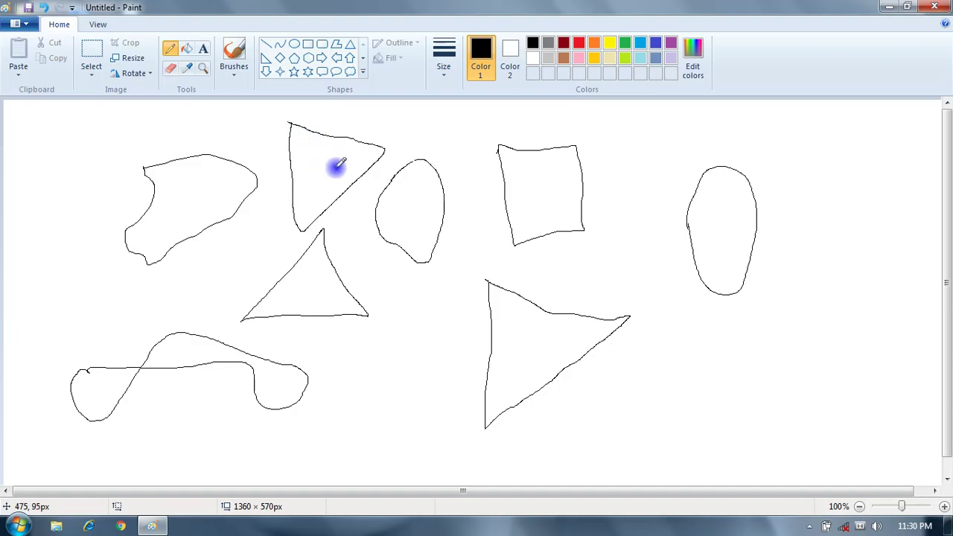
- View the custom color editor, and fill the square with orange using the Fill with color tool
click(190, 52)
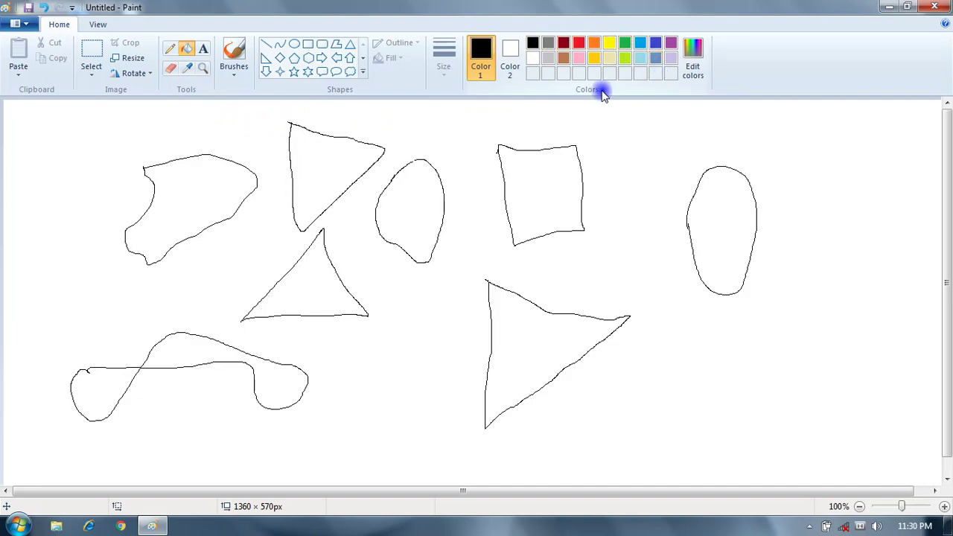
click(693, 68)
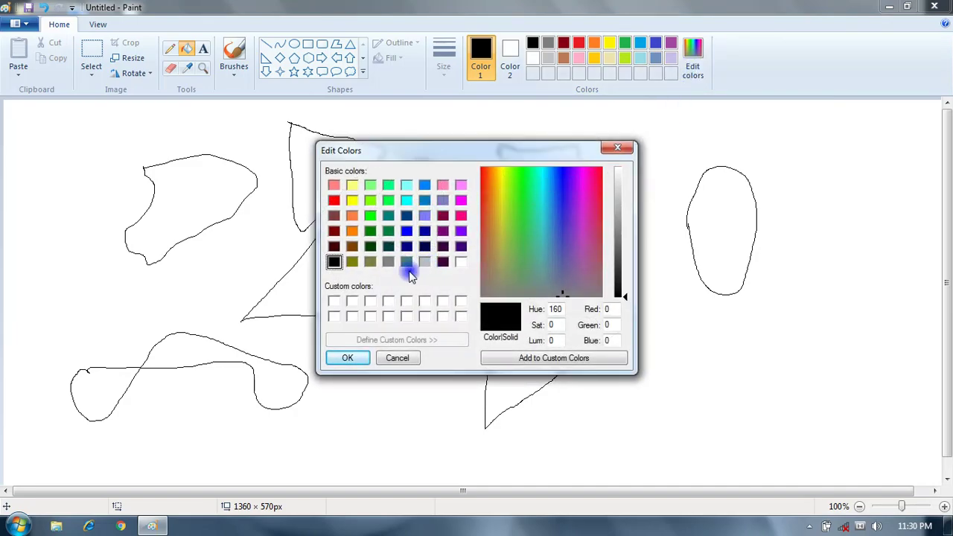
click(615, 148)
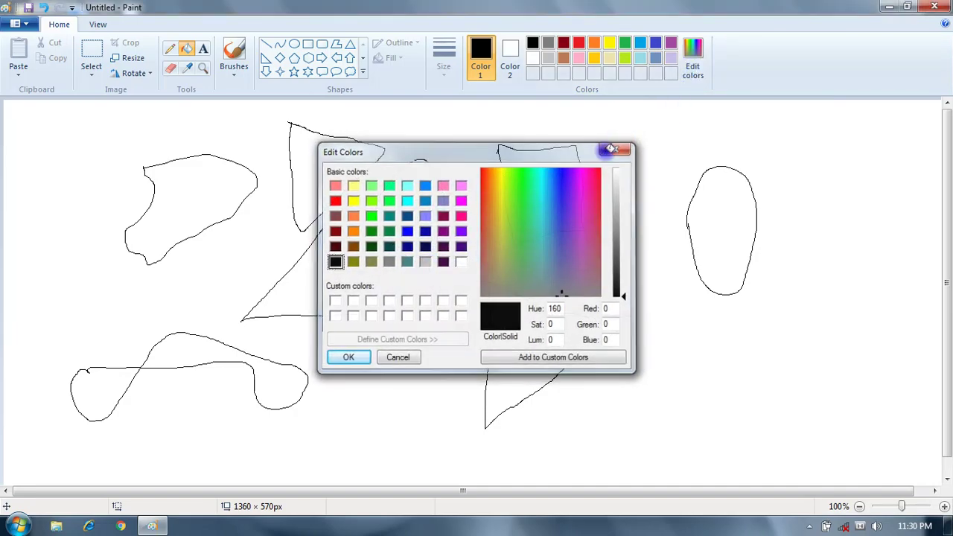
click(593, 43)
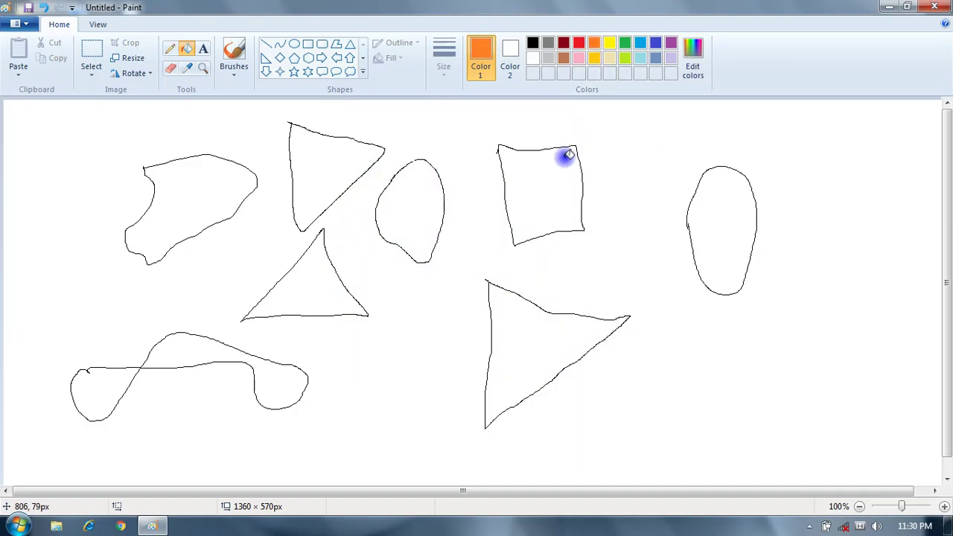
click(547, 177)
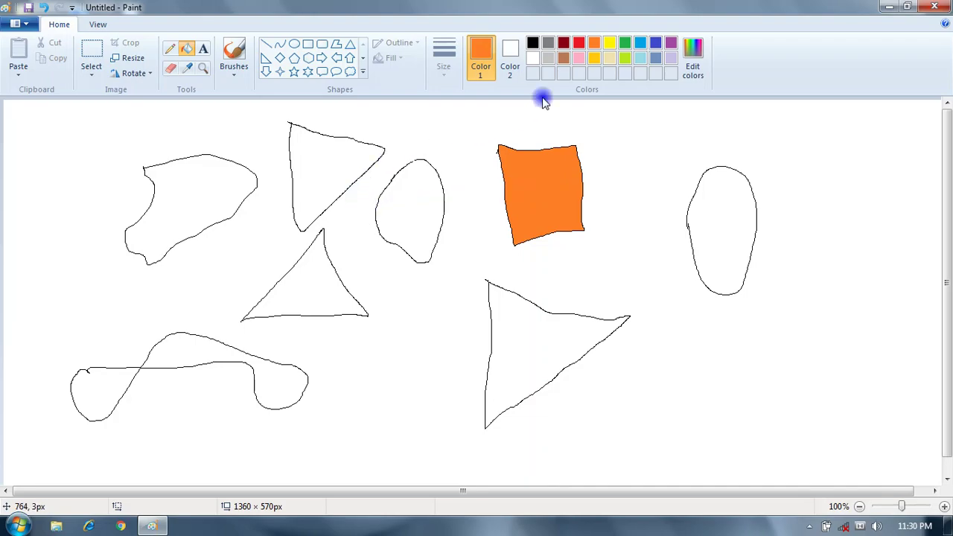
- Try a gray fill on the small oval and the background, undo it, and fill the tall oval beyond the orange square with gray
click(547, 42)
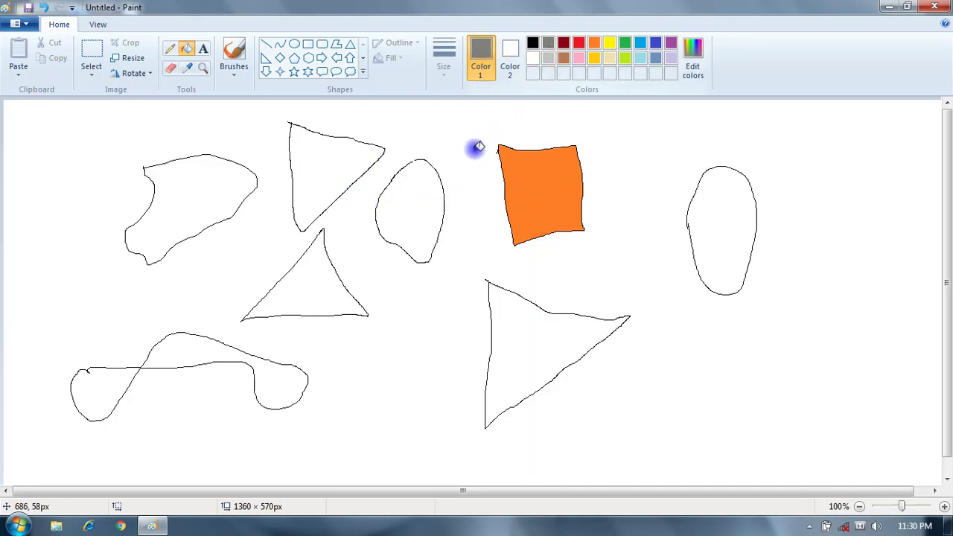
click(422, 188)
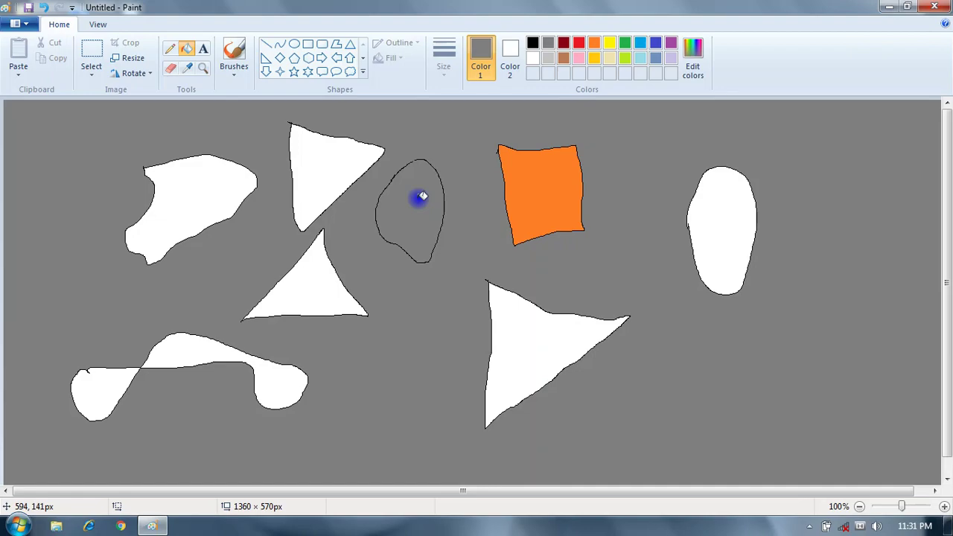
key(ctrl+z)
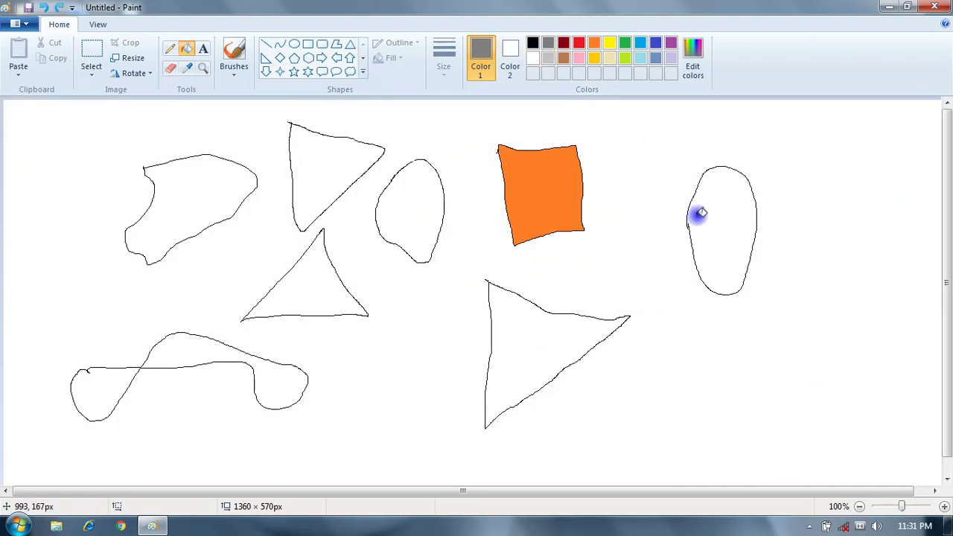
click(705, 211)
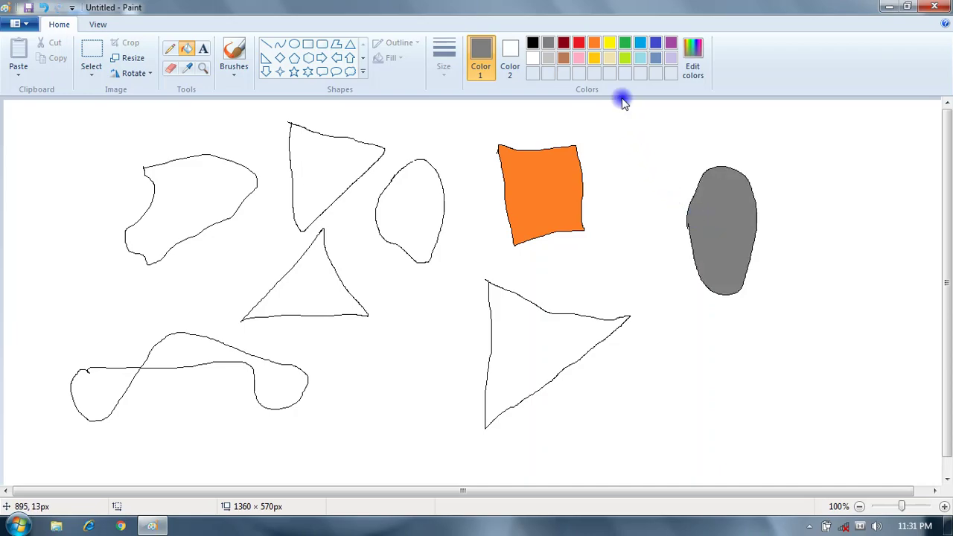
- Fill the uppermost triangle with brown and the irregular blob beside it with orange
click(563, 60)
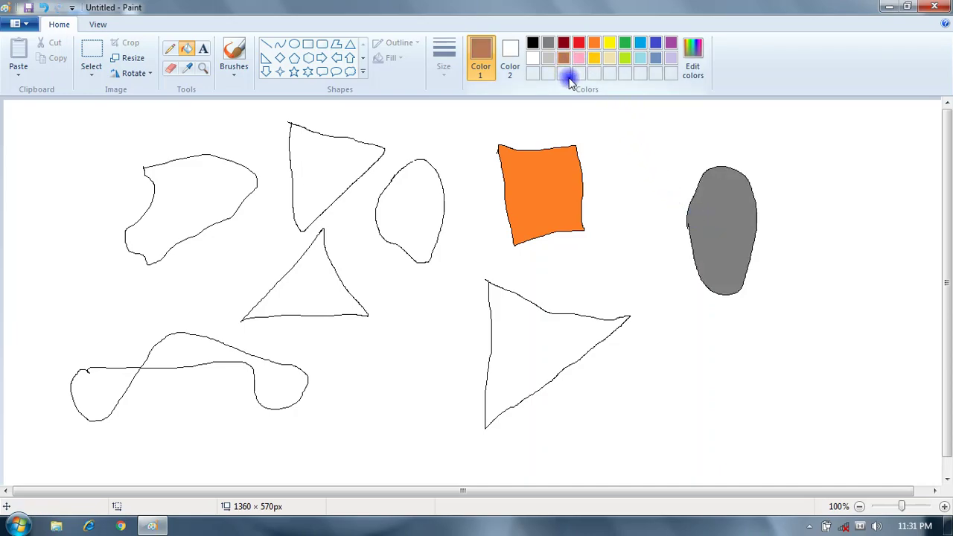
click(328, 175)
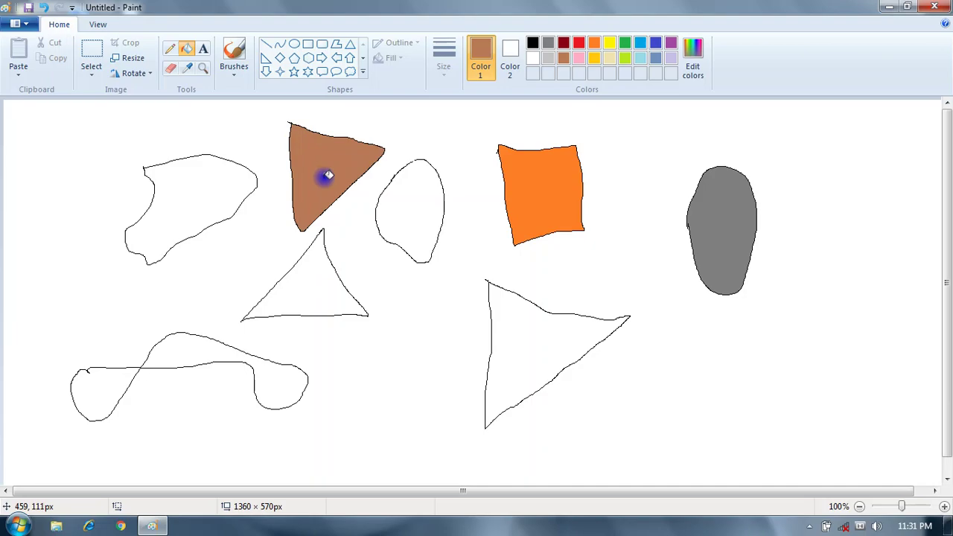
click(596, 45)
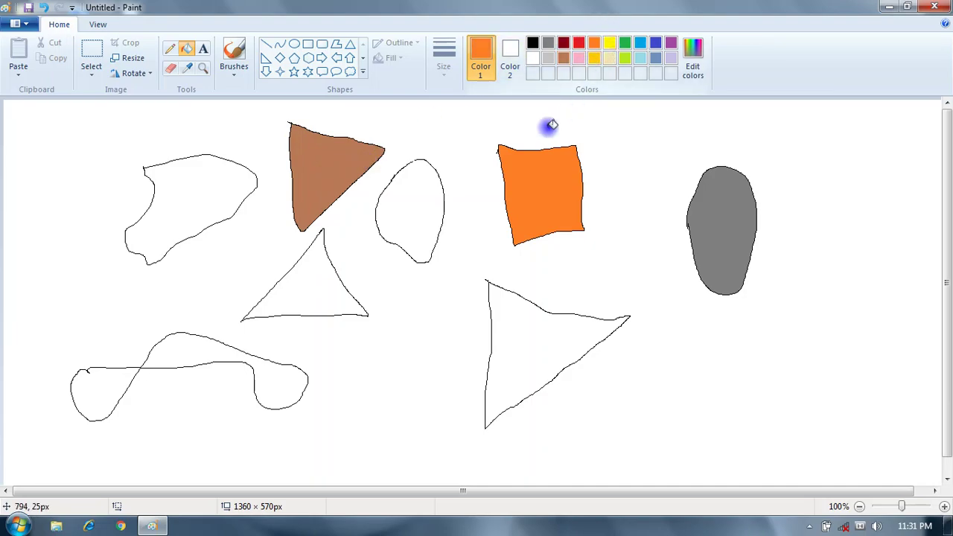
click(226, 208)
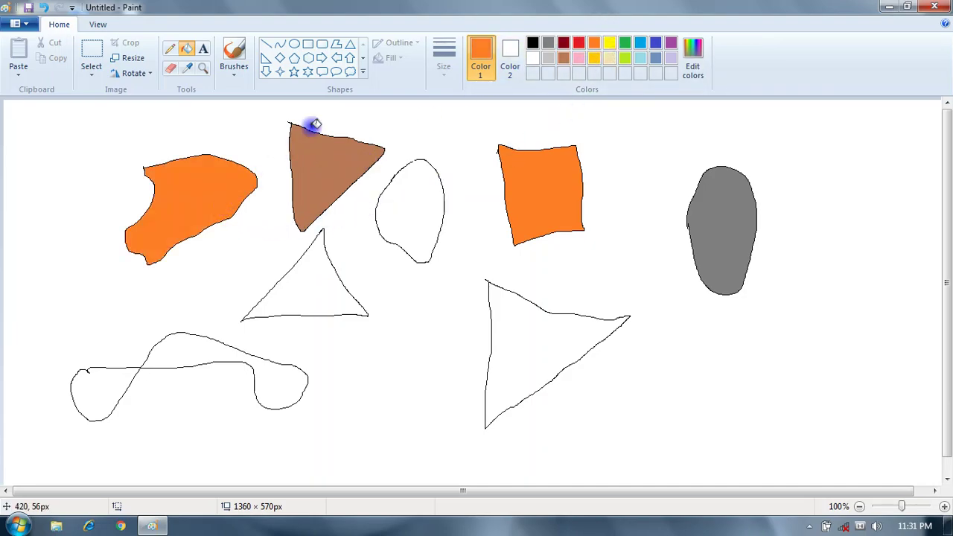
- Fill the large triangle below the orange square with bright blue and the triangle below the brown one with blue-gray
click(640, 43)
click(530, 319)
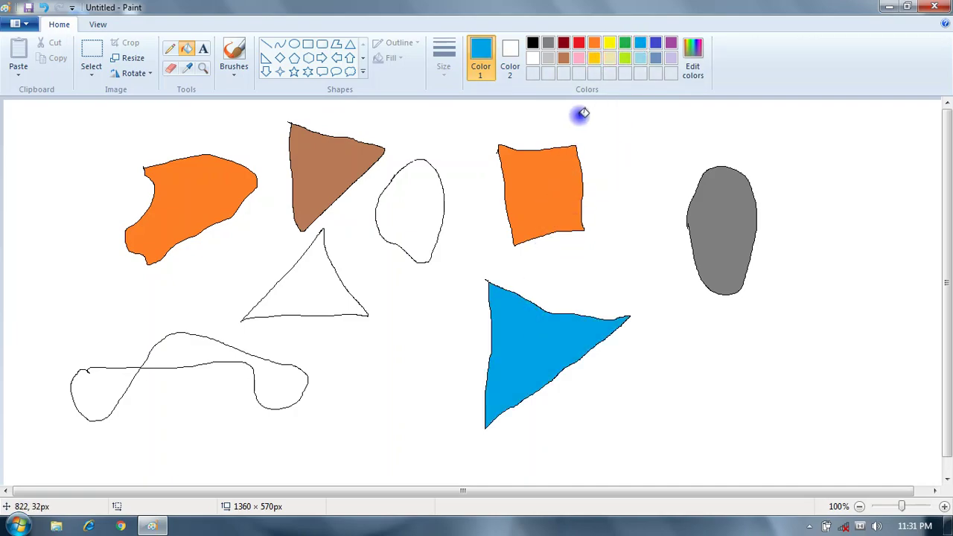
click(657, 58)
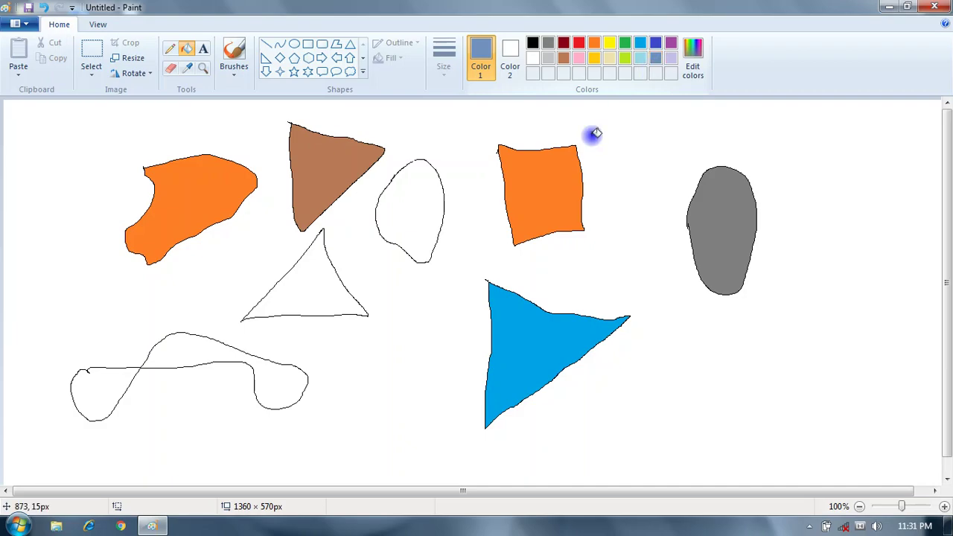
click(330, 293)
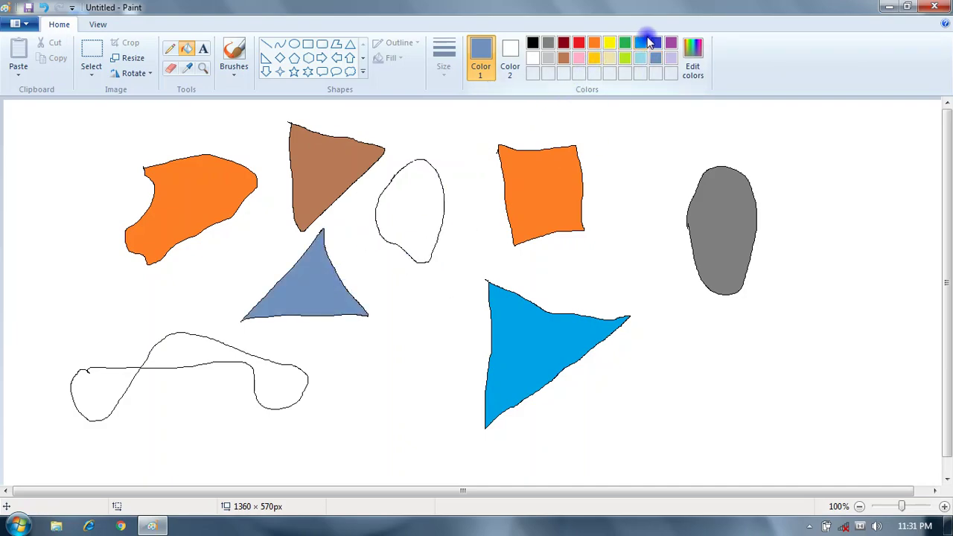
- Fill the larger part of the looped shape with purple and its smaller loop with dark red
click(671, 43)
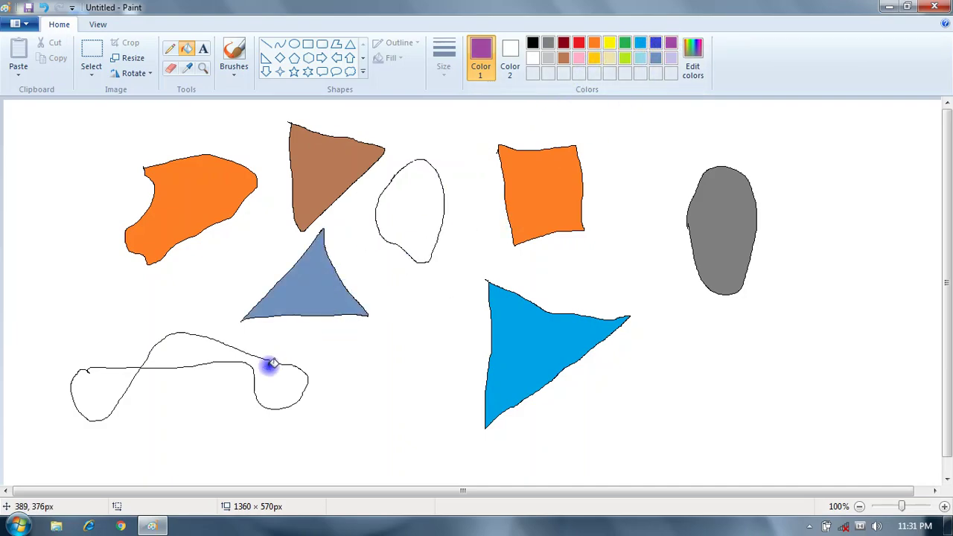
click(191, 349)
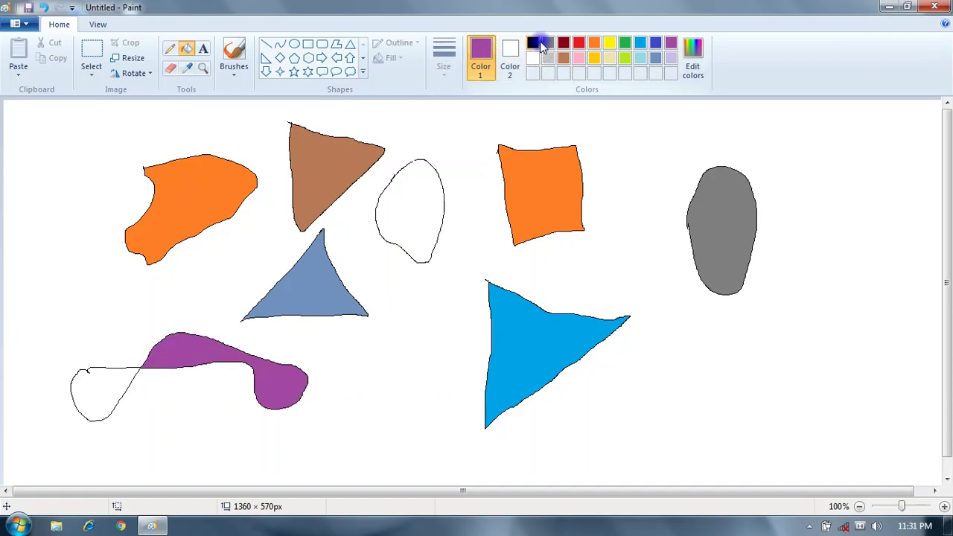
click(566, 44)
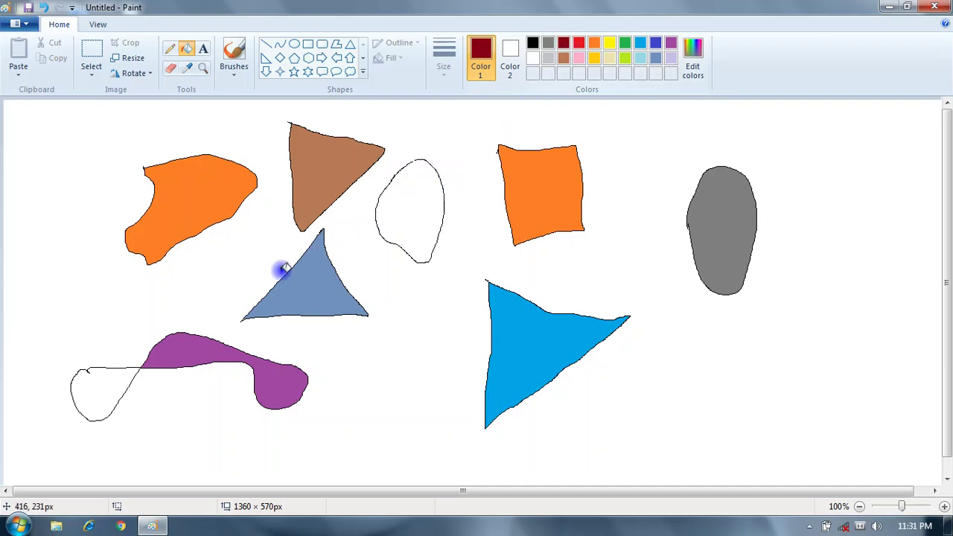
click(122, 381)
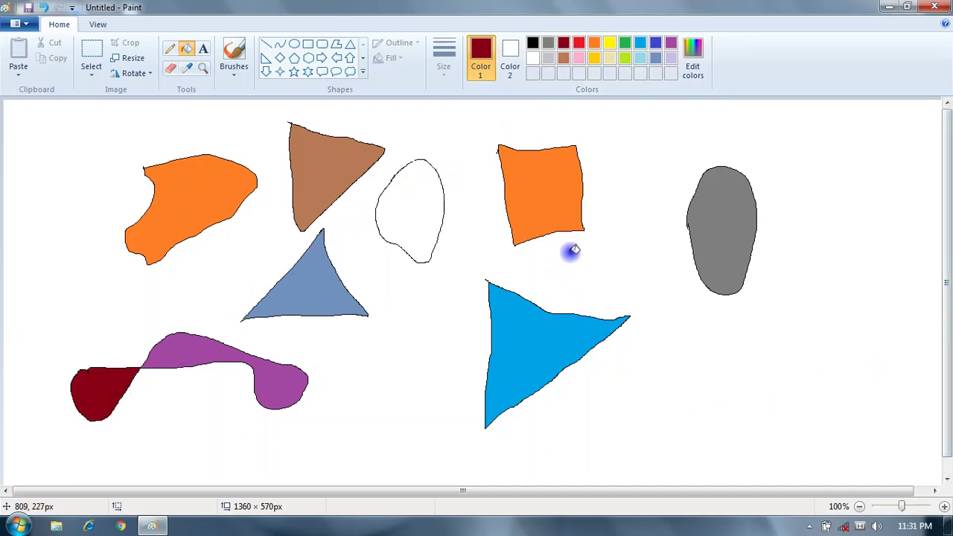
- Place a text box about 346 × 102 px on the canvas below the gray oval with the Text tool
click(206, 53)
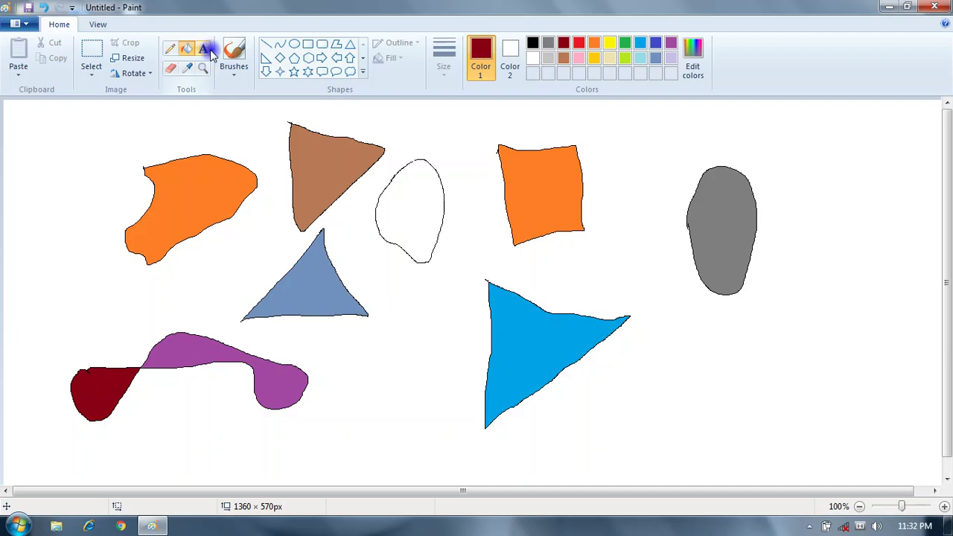
click(205, 52)
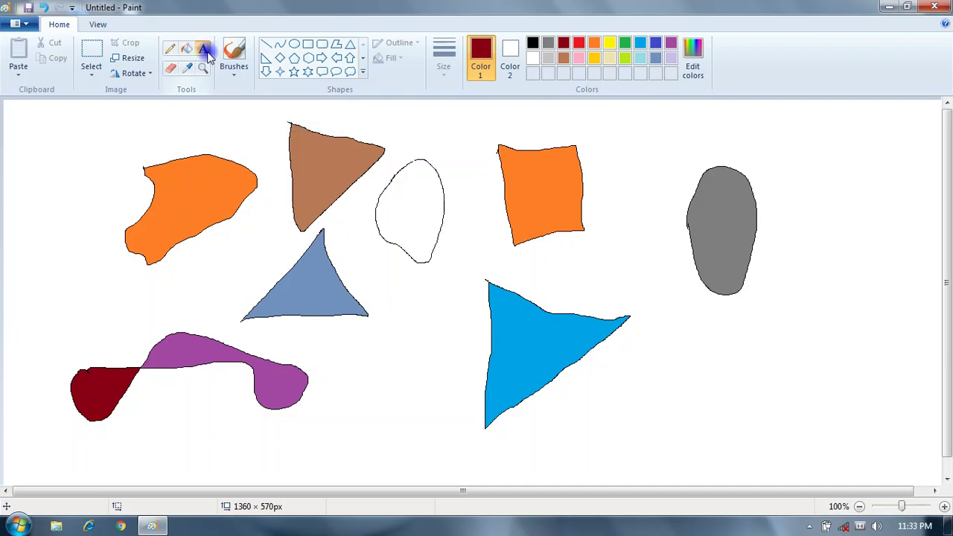
click(203, 67)
click(387, 213)
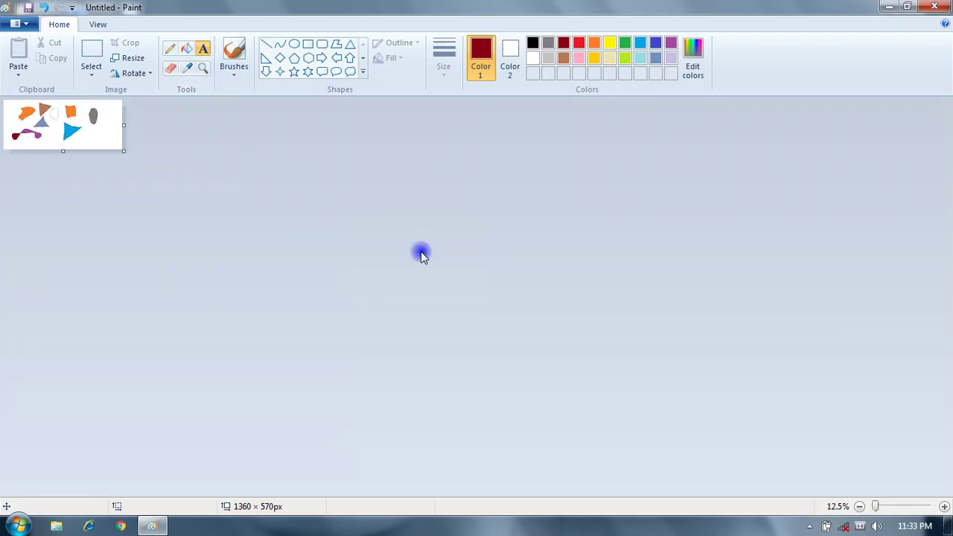
scroll(255, 213, down, 2)
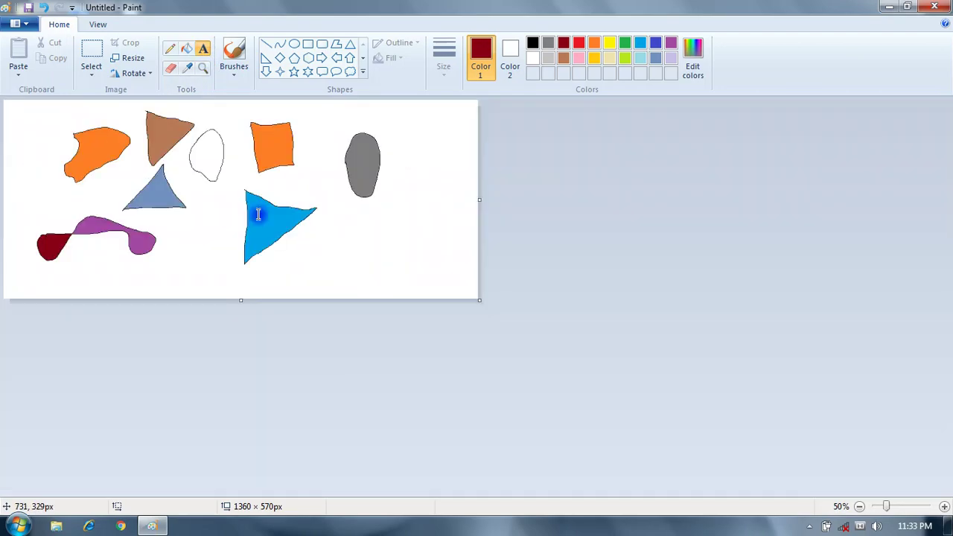
scroll(258, 214, up, 1)
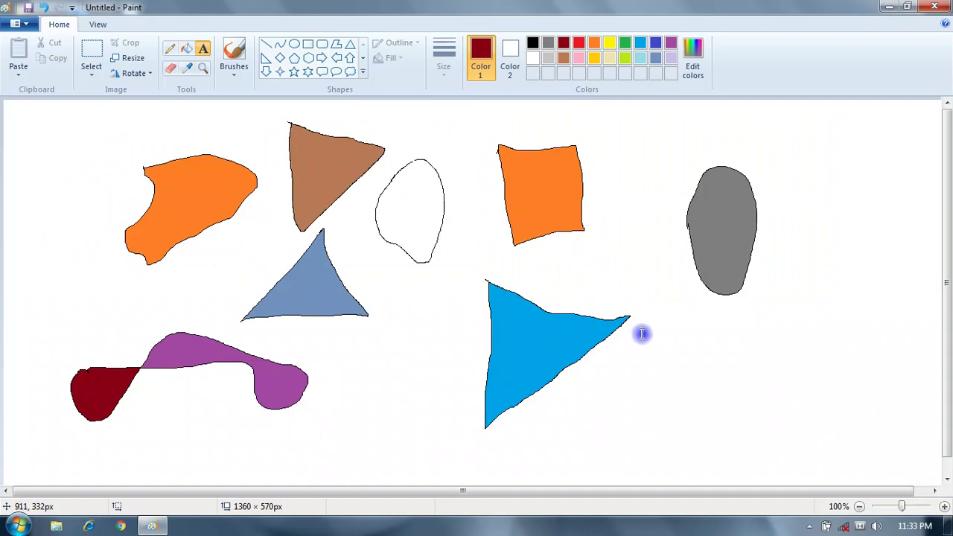
click(657, 328)
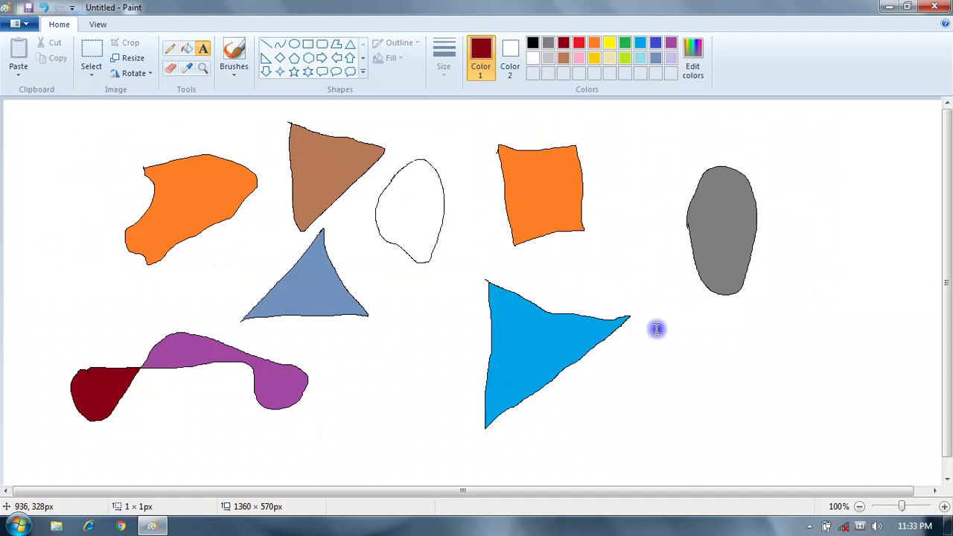
drag(657, 328, 668, 383)
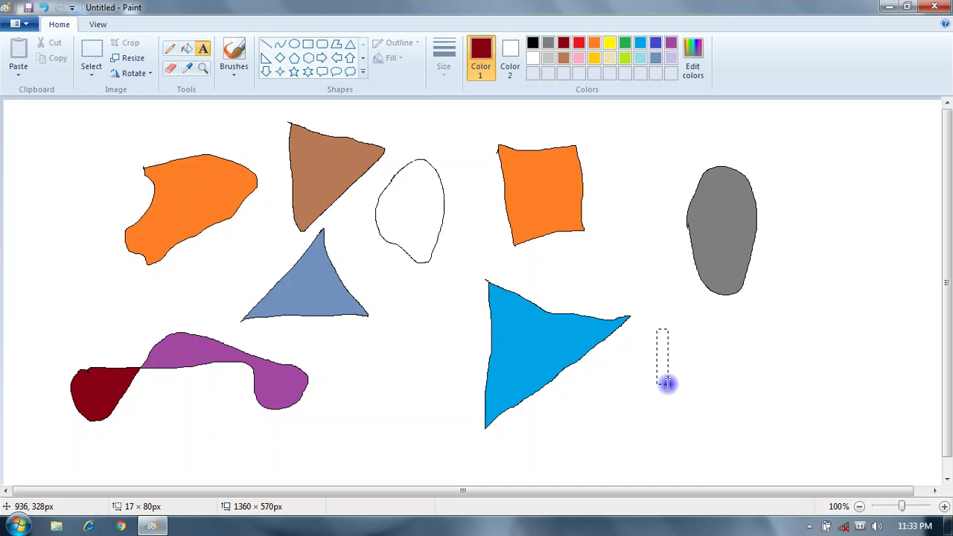
drag(668, 384, 899, 401)
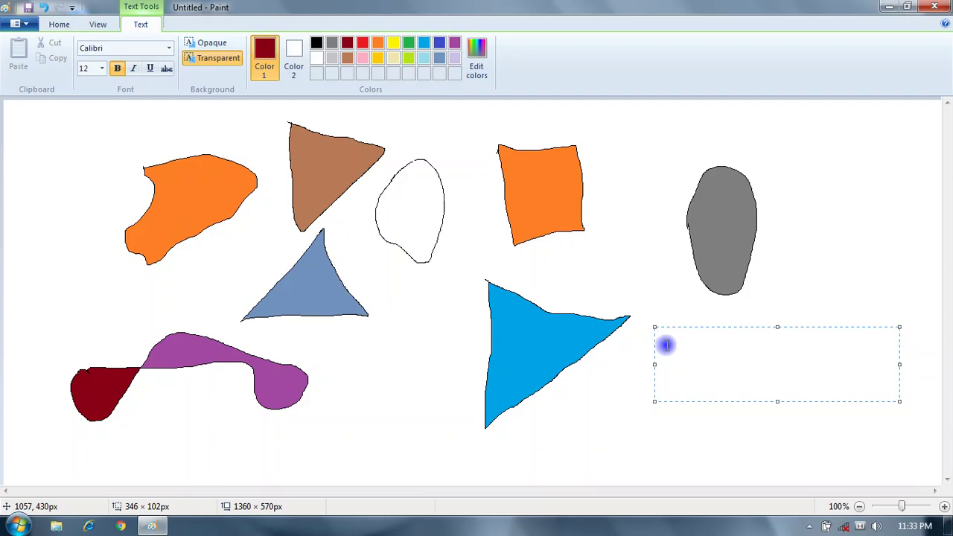
key(ctrl+Page_Up)
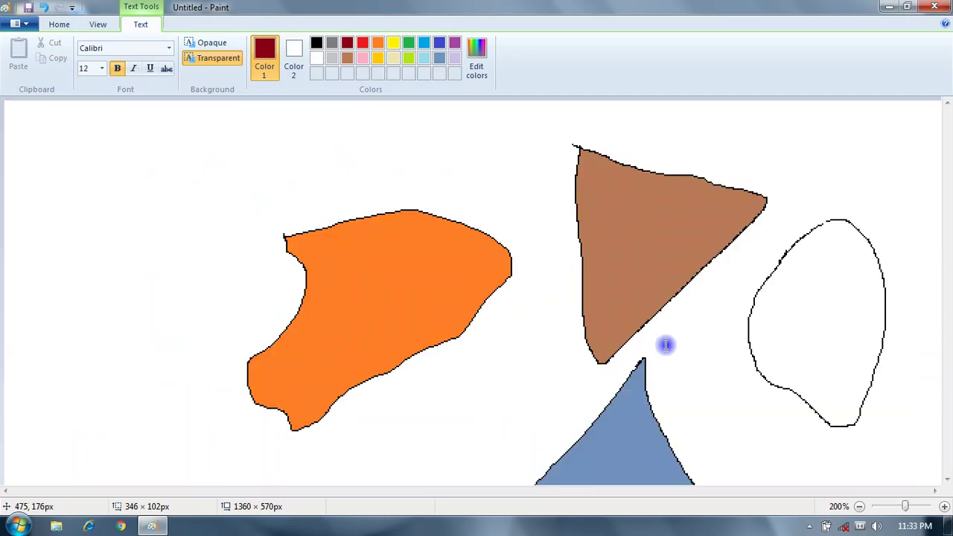
click(859, 506)
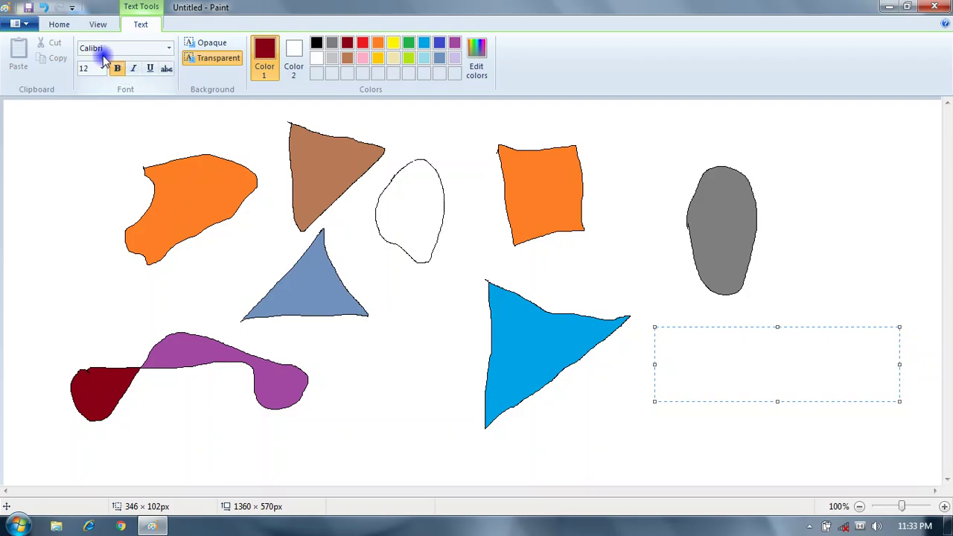
- Look over the available fonts and font sizes, and enter "class 4th students" in the text box
click(167, 48)
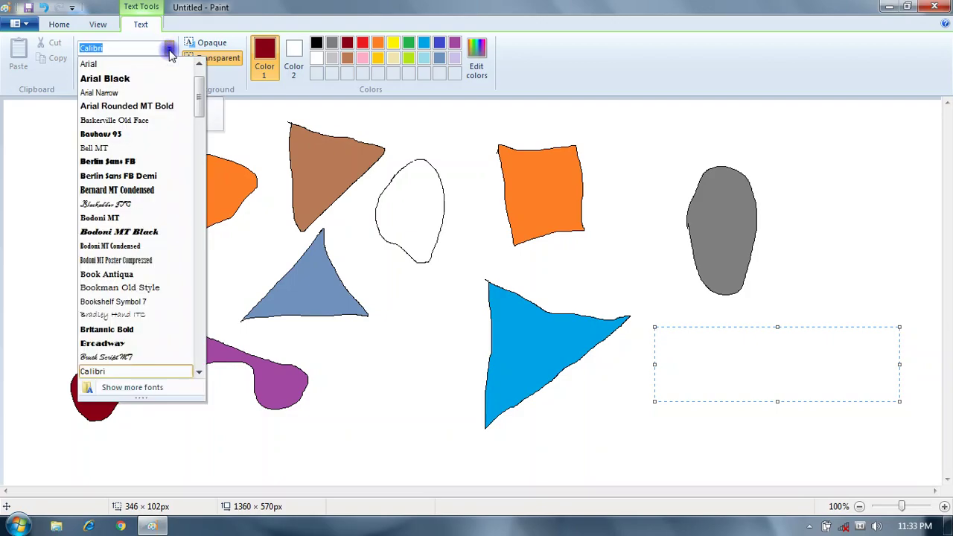
click(222, 119)
click(102, 68)
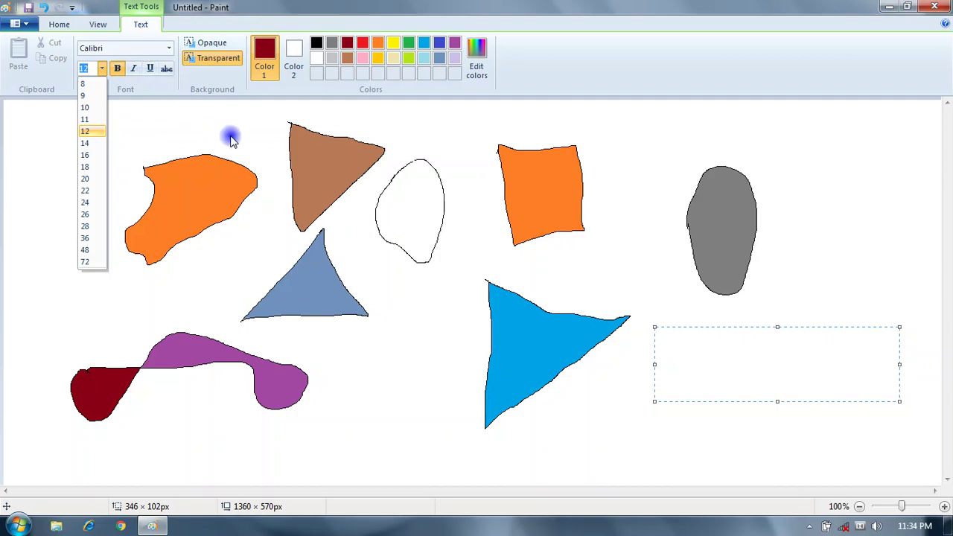
click(783, 358)
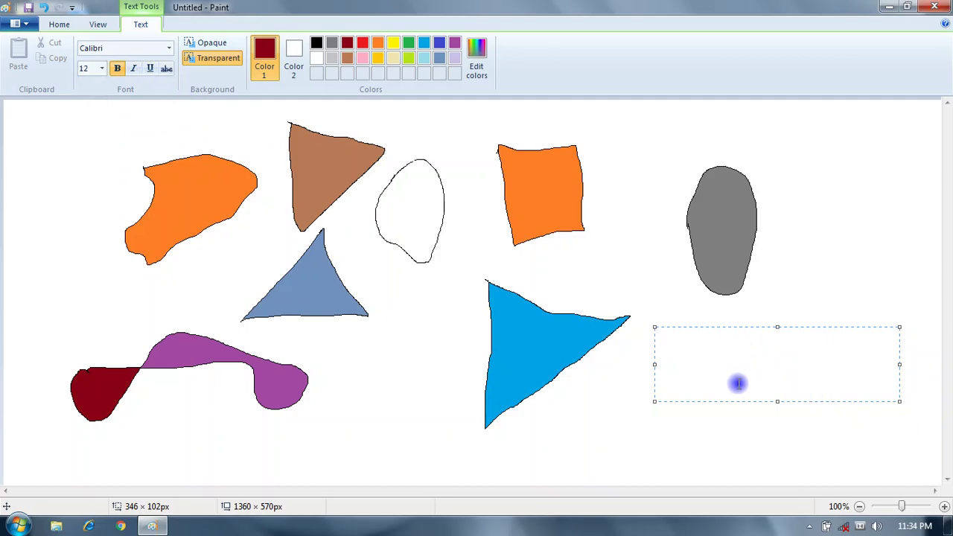
text(class)
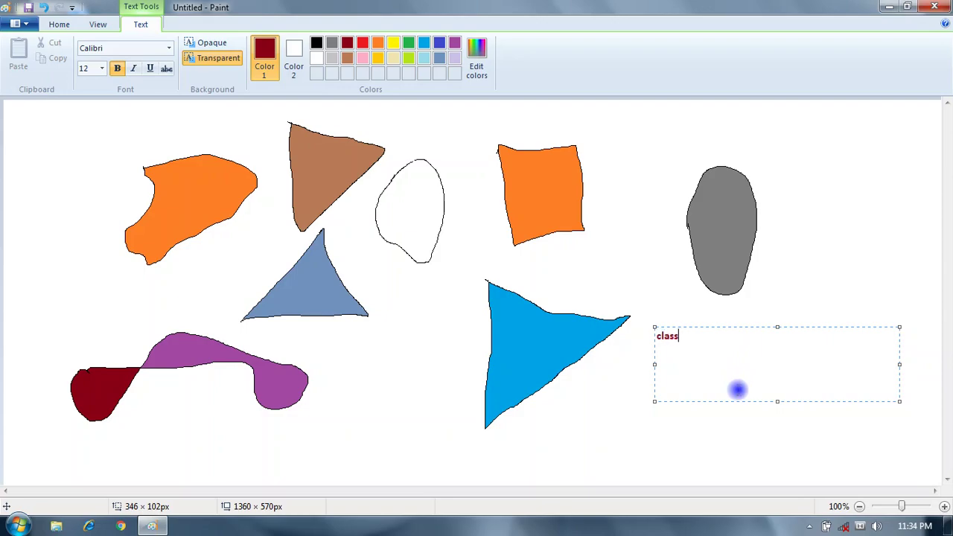
text( 4th students)
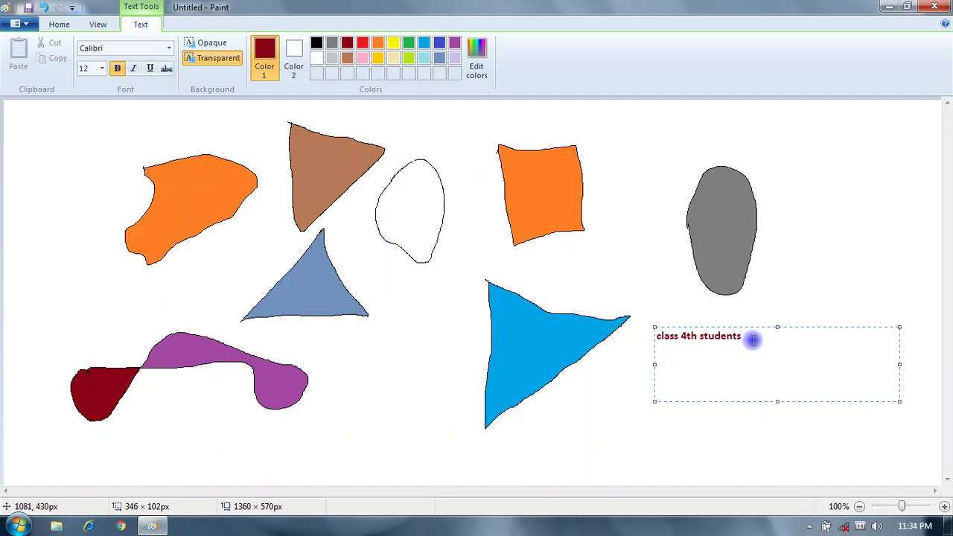
- Set the "class 4th students" text to the Californian FB font at size 24
drag(753, 341, 659, 337)
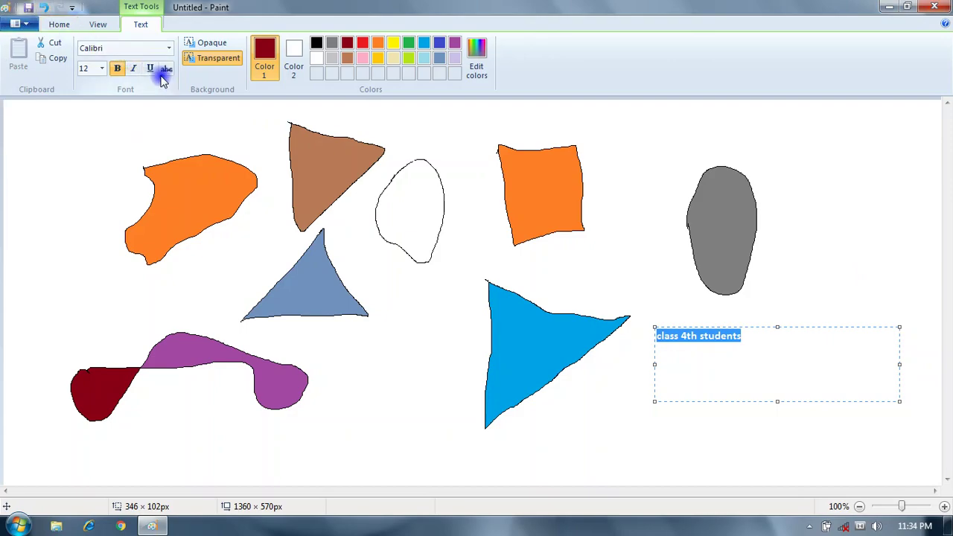
click(172, 51)
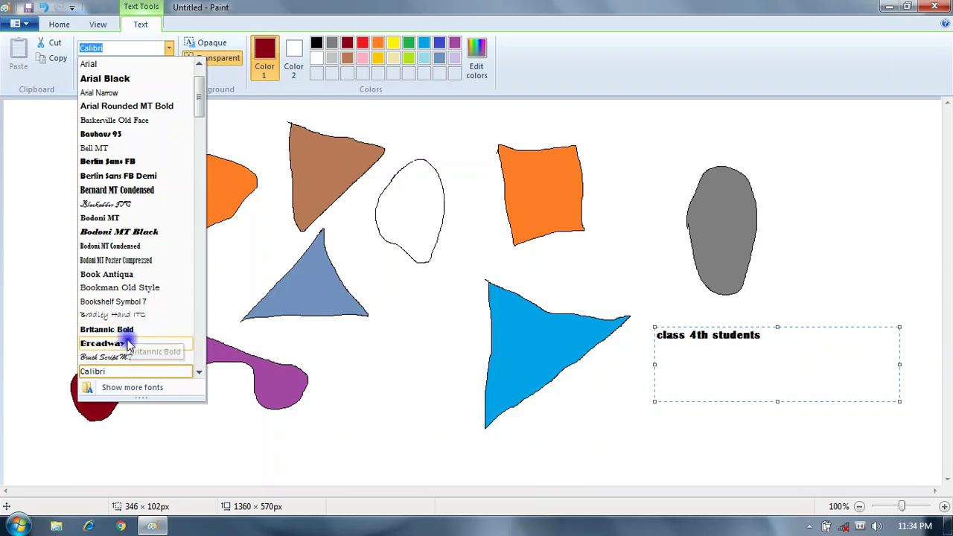
scroll(129, 339, down, 1)
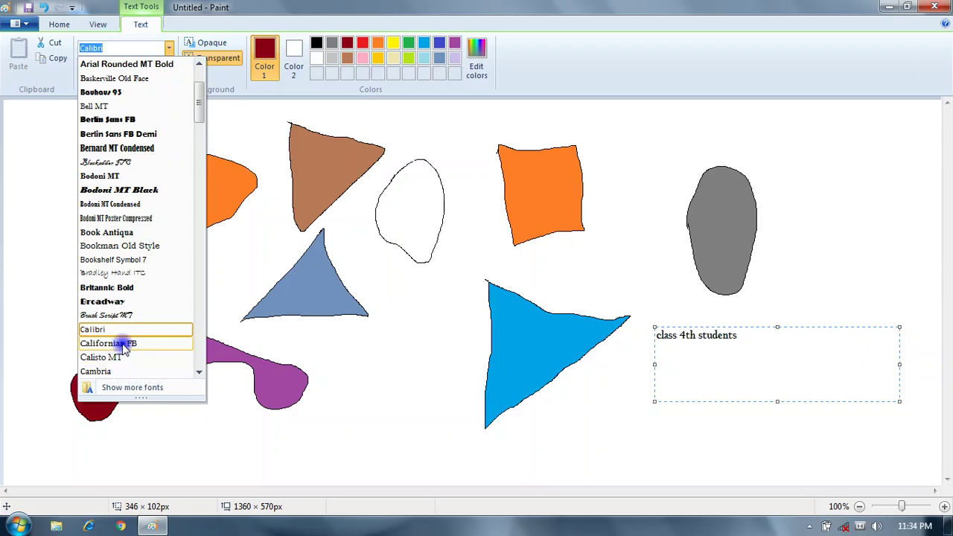
click(124, 345)
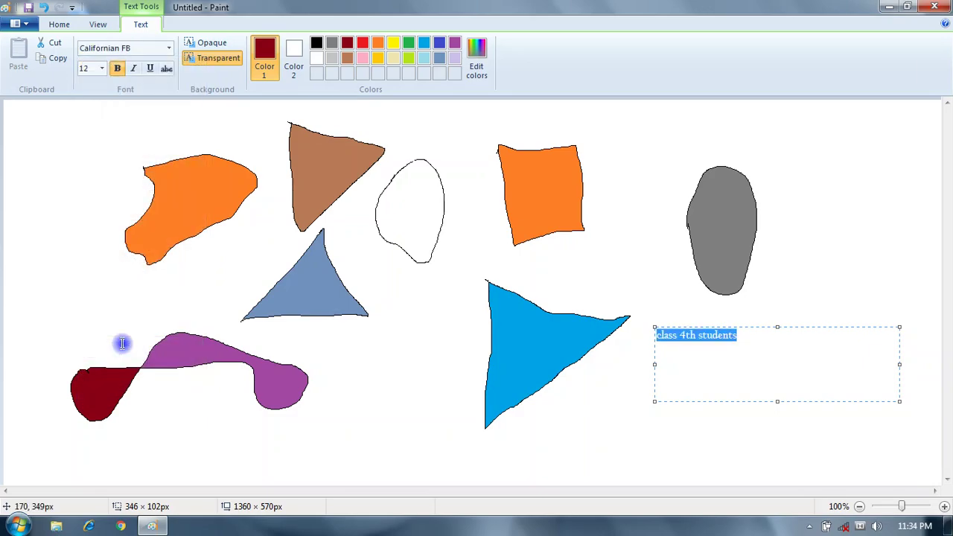
click(102, 68)
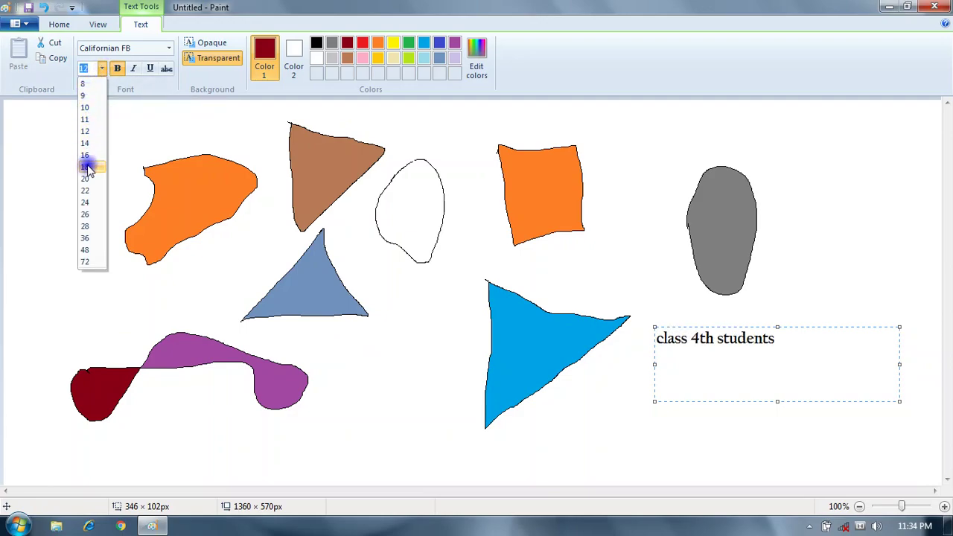
click(83, 204)
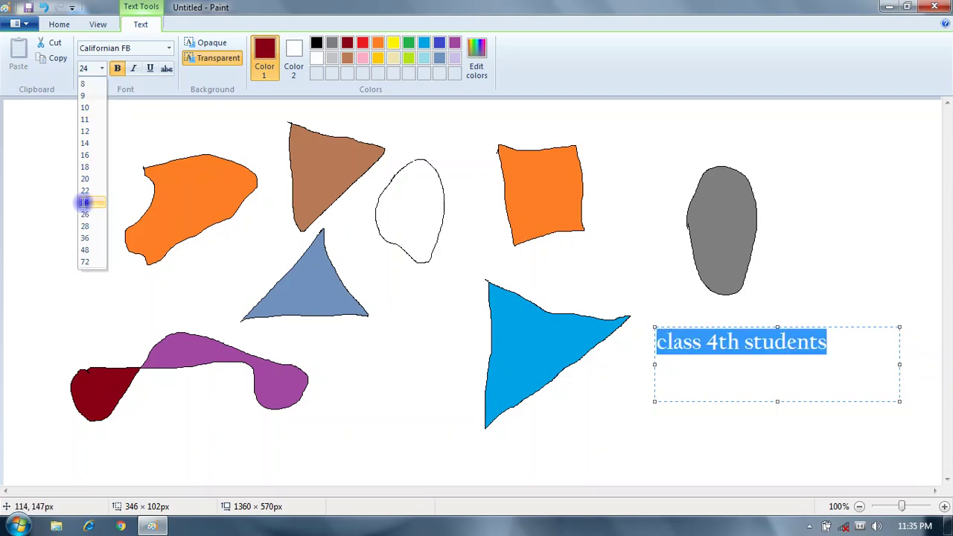
- Format the "class 4th students" text as bold, italic, underlined and struck through
click(120, 69)
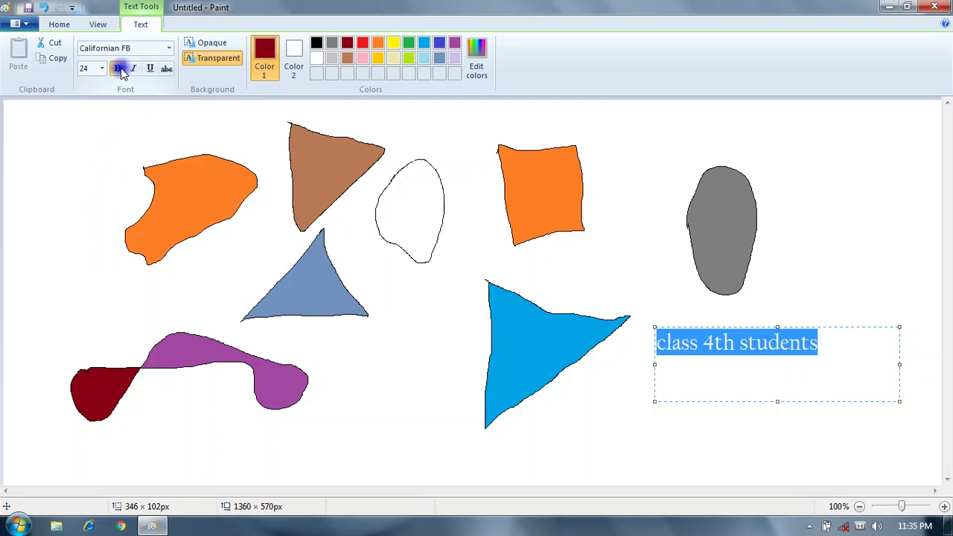
click(120, 68)
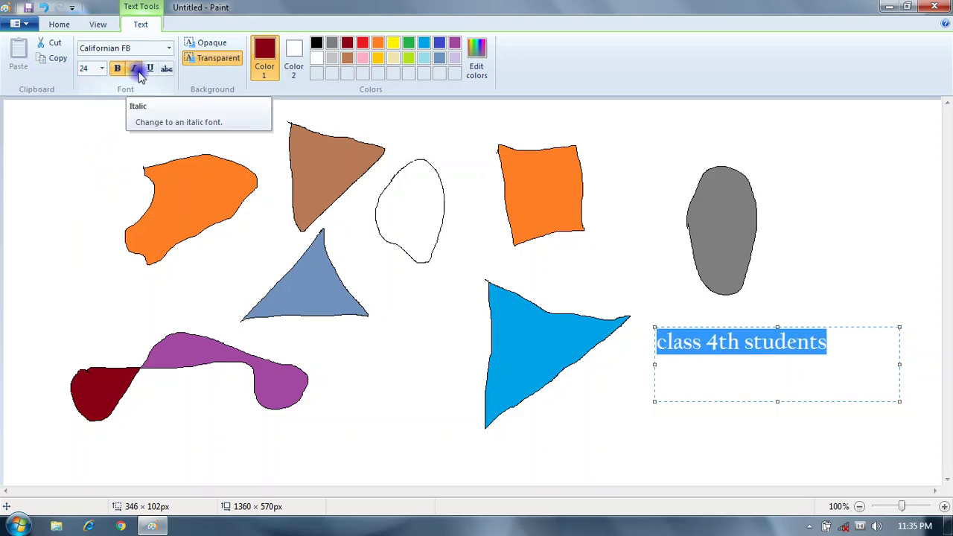
click(140, 78)
click(150, 73)
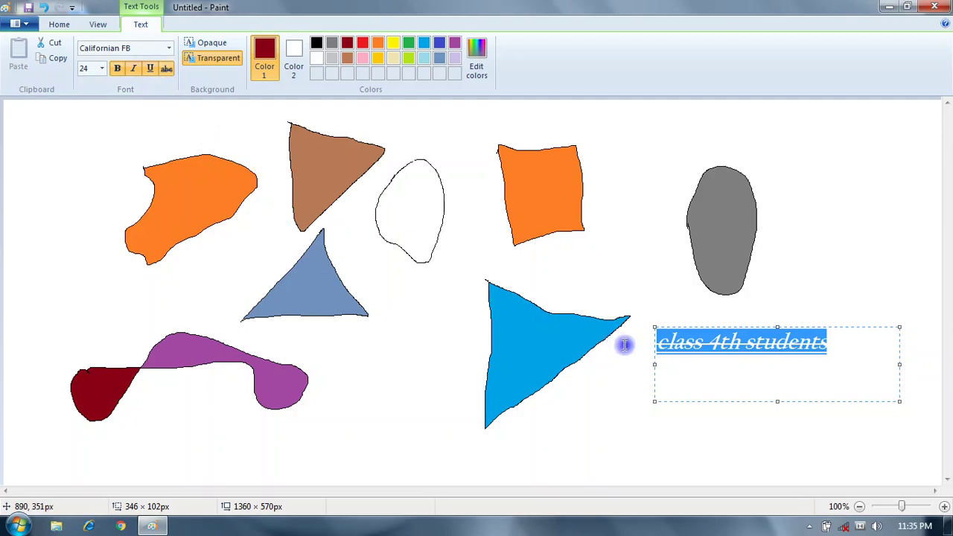
click(692, 370)
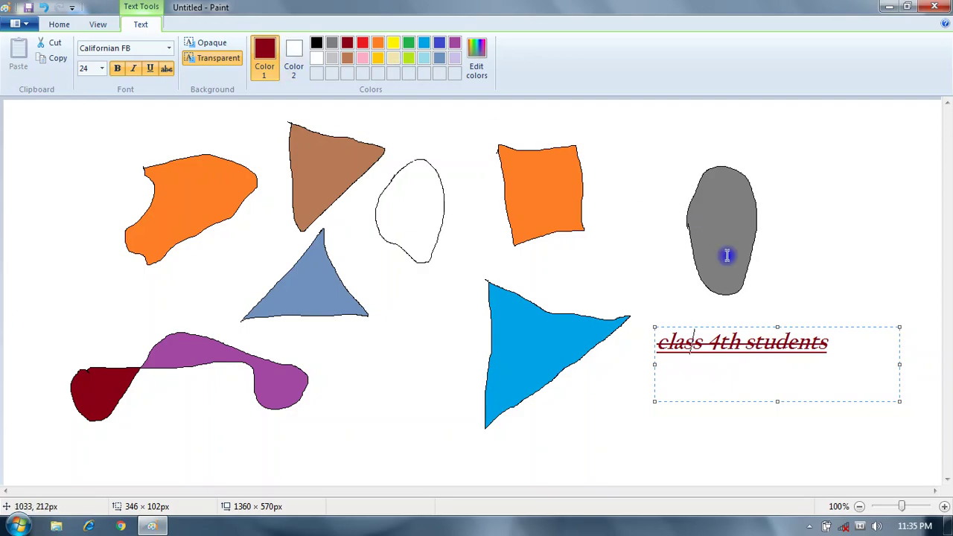
- Recolor the whole "class 4th students" text red and commit it to the canvas
drag(825, 340, 643, 342)
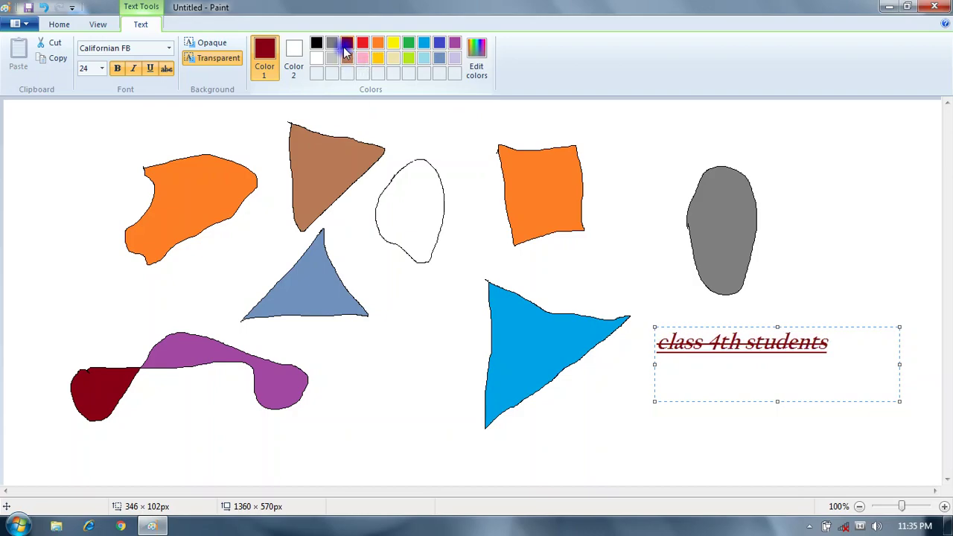
click(363, 44)
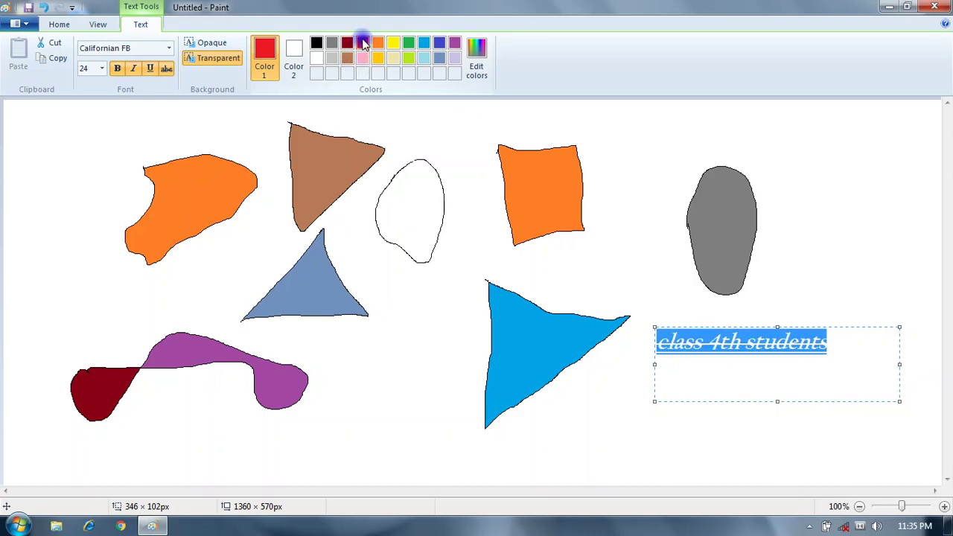
click(400, 313)
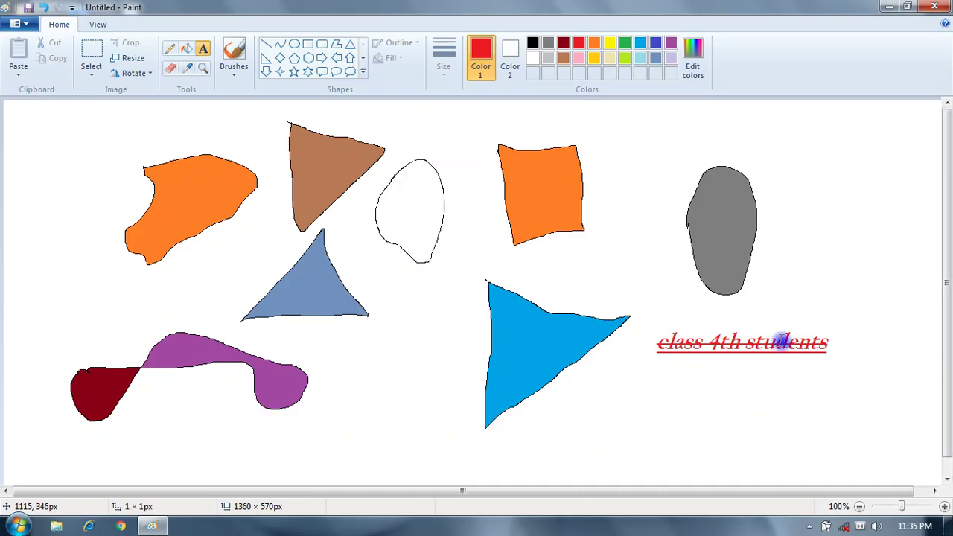
- Try to reselect the placed text with a text box about 279 × 102 px over it and turn off bold and italic
click(782, 342)
click(692, 341)
click(693, 341)
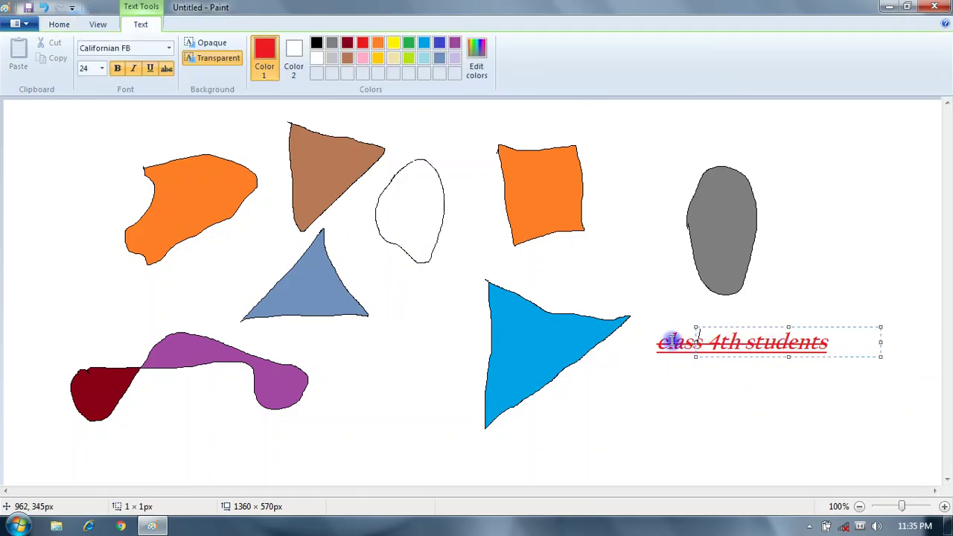
click(656, 337)
click(657, 339)
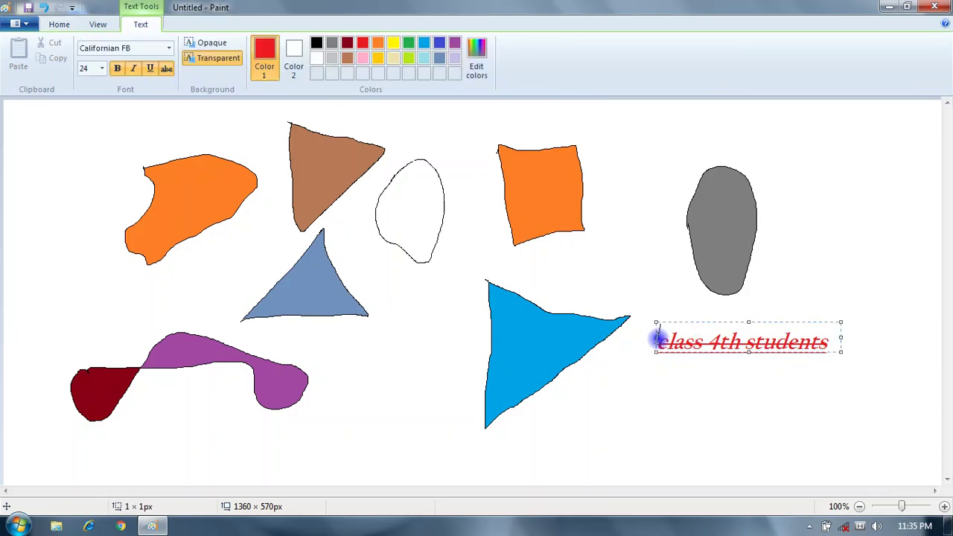
drag(659, 344, 836, 377)
click(840, 352)
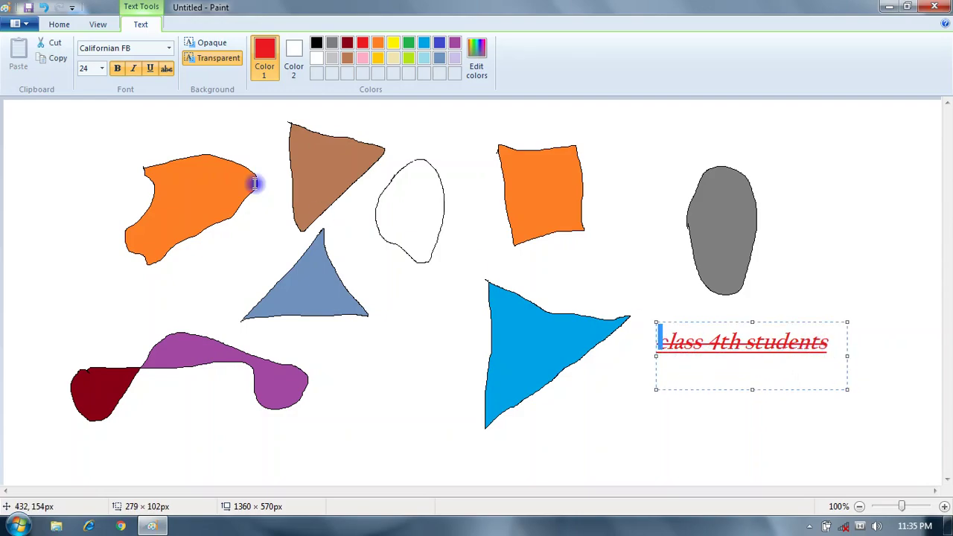
click(134, 71)
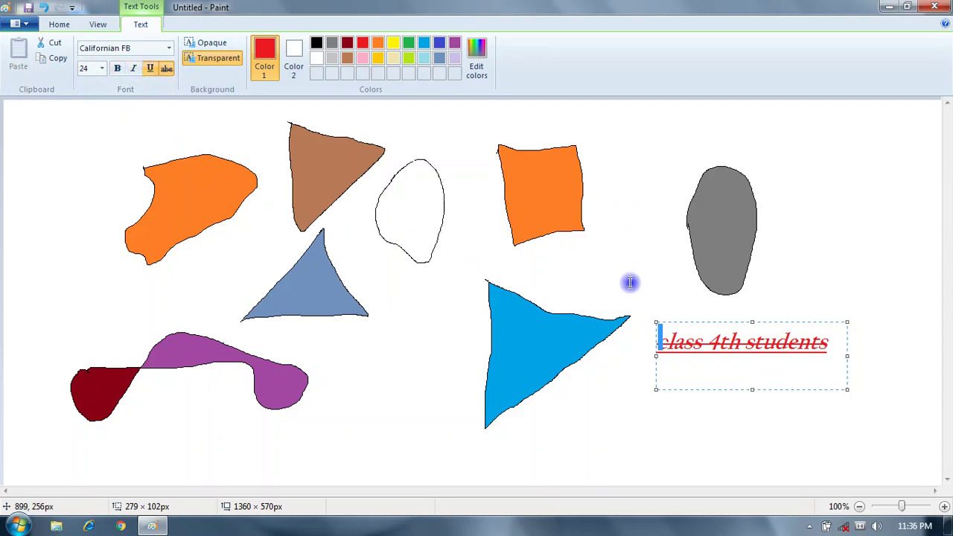
- Compare the Opaque and Transparent backgrounds for the empty text box over the red text, and discard the box
click(212, 44)
click(213, 58)
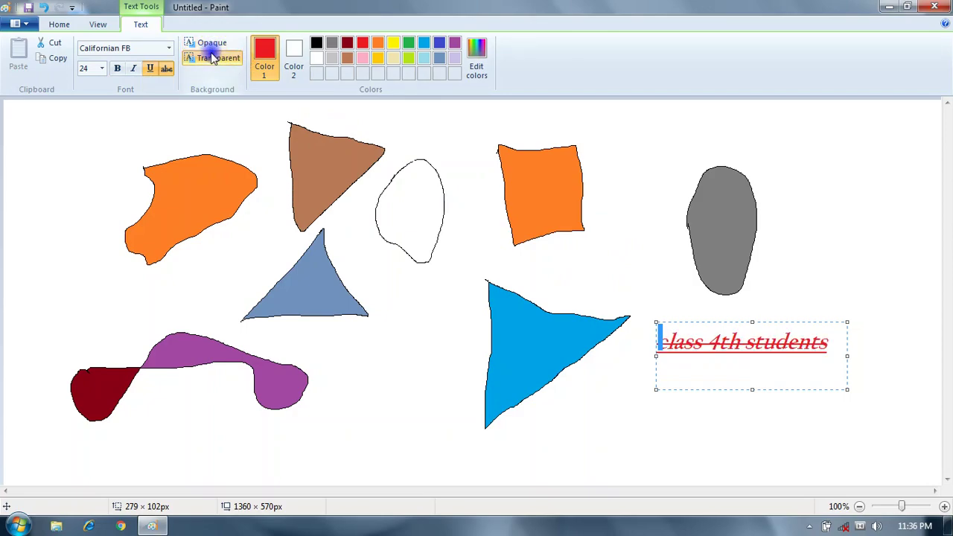
click(211, 44)
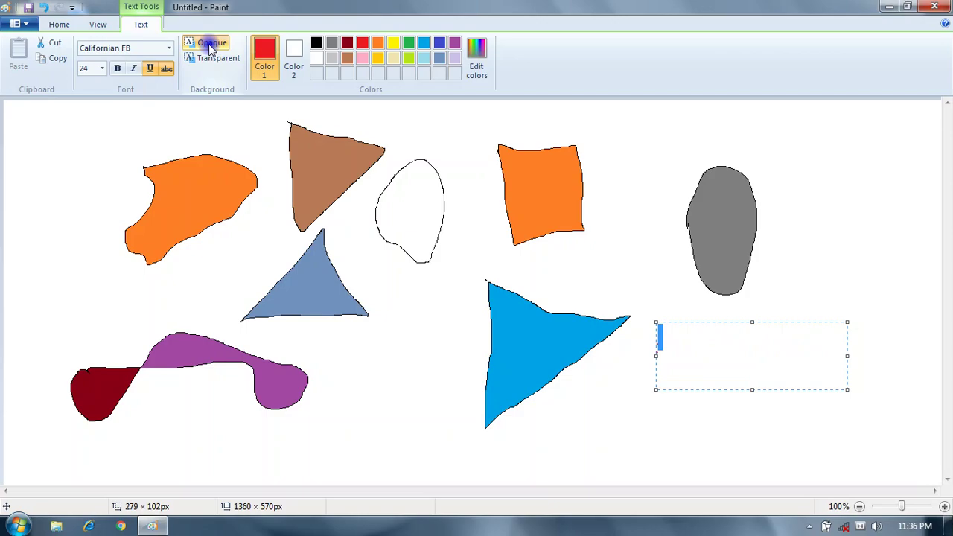
click(213, 59)
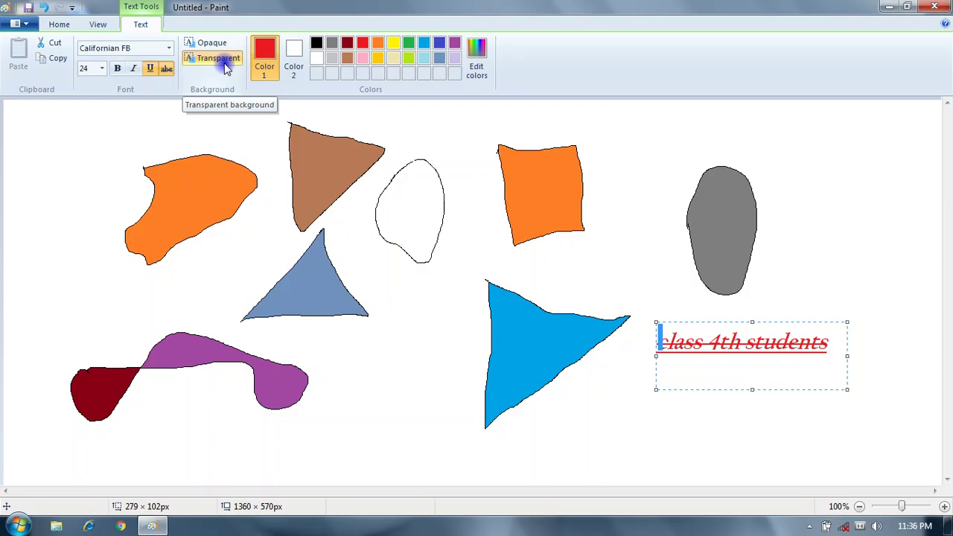
click(224, 66)
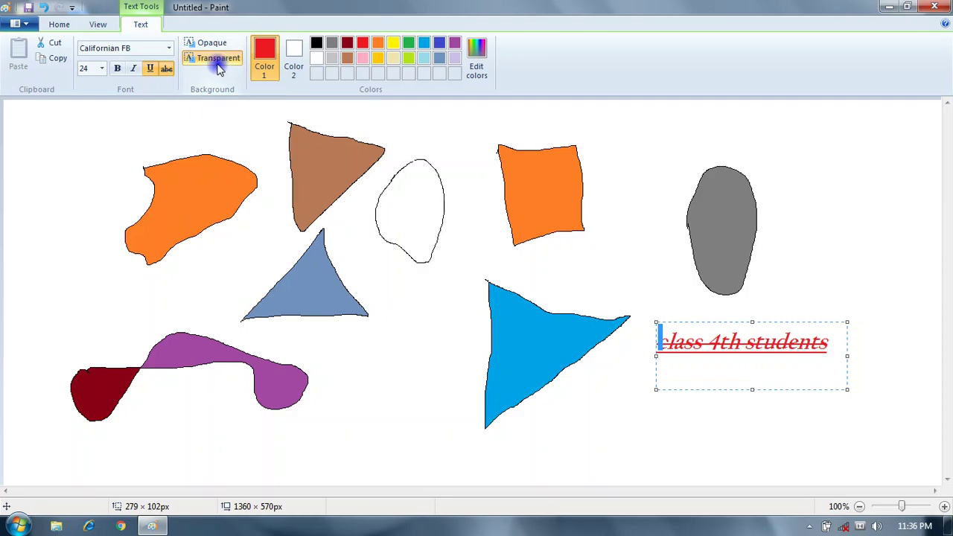
click(220, 64)
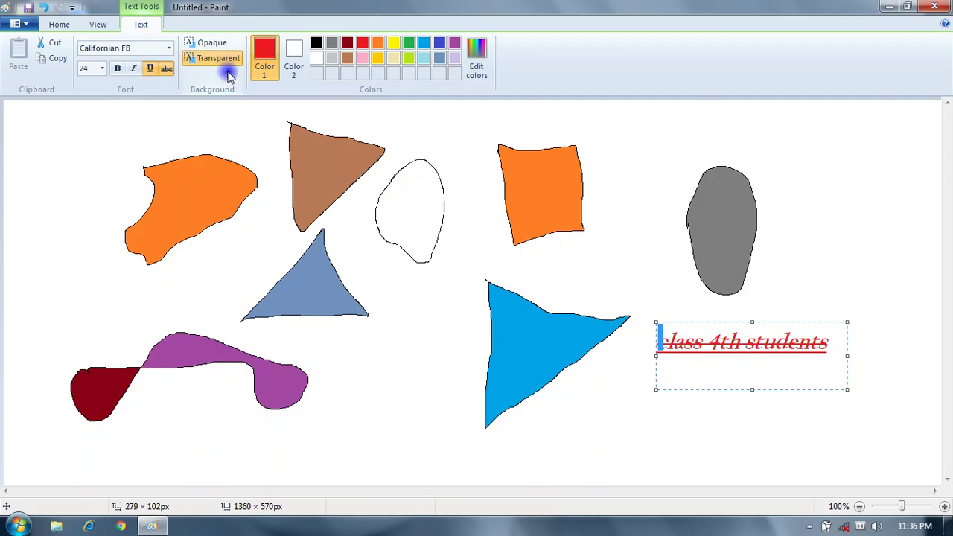
click(209, 44)
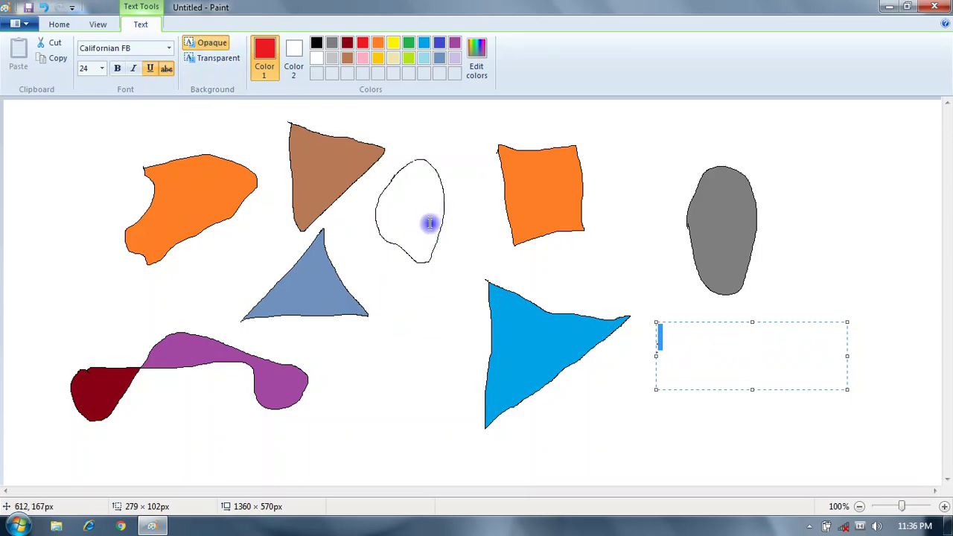
click(65, 26)
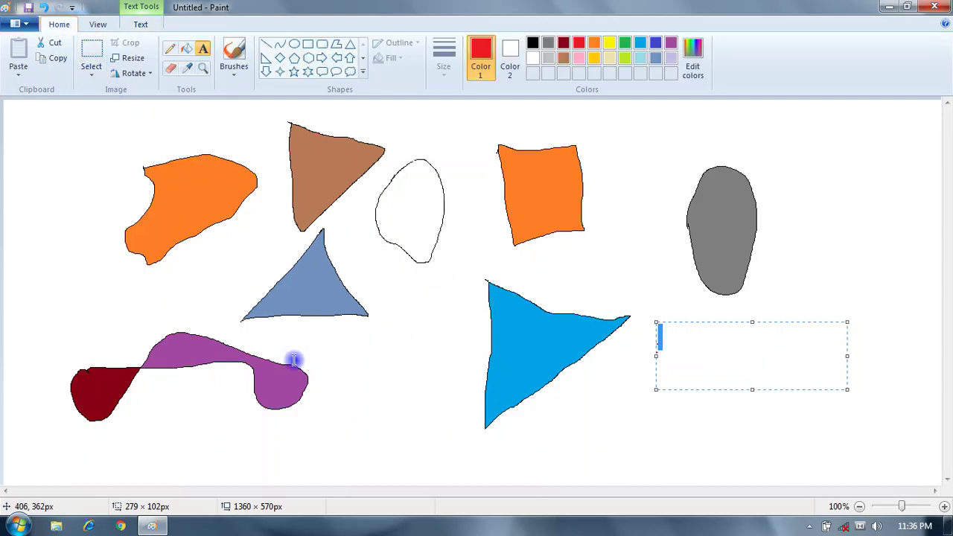
click(373, 380)
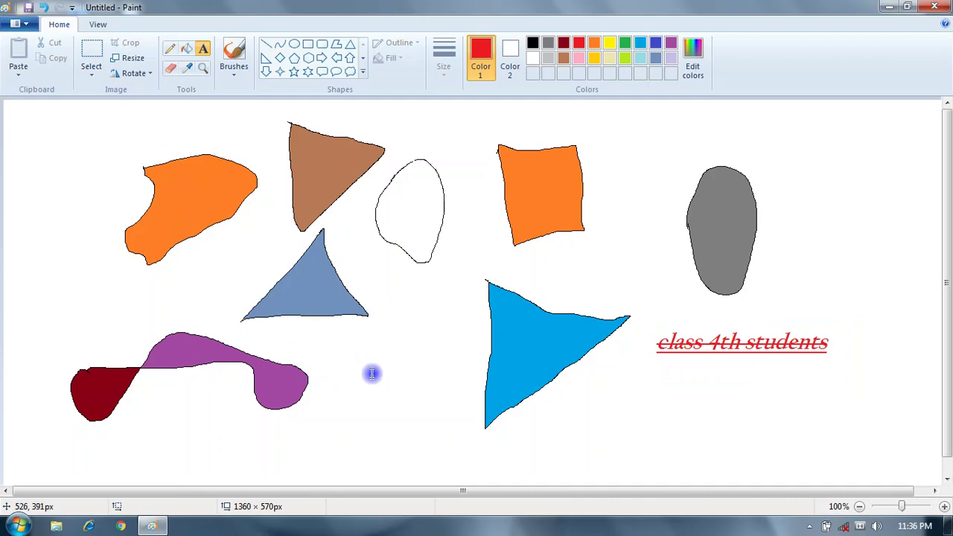
- Erase the unfilled oval and the whole orange square with the Eraser
click(171, 75)
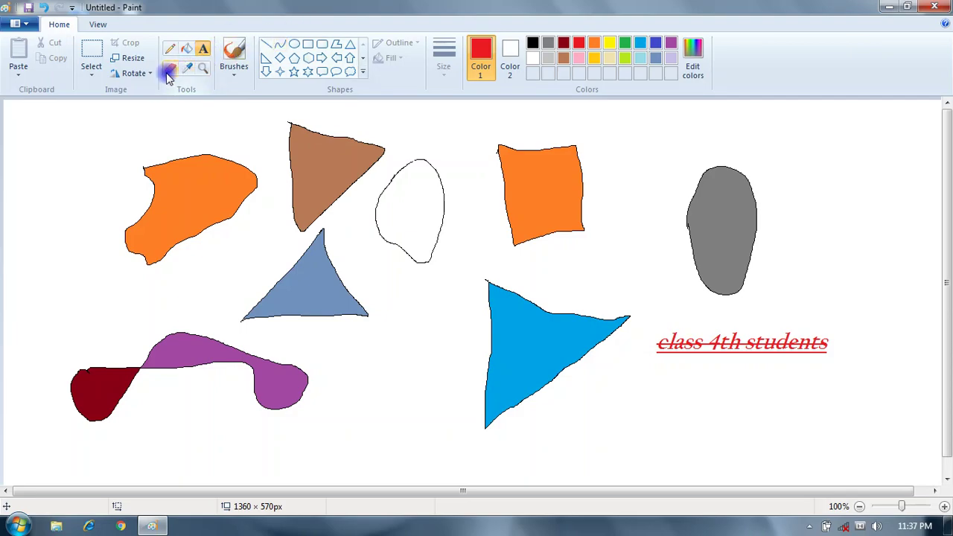
click(170, 74)
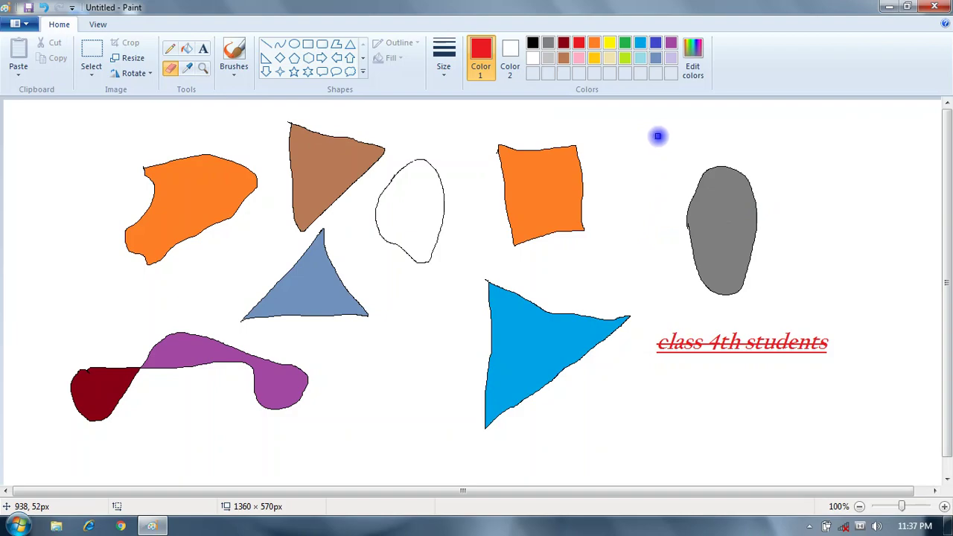
click(567, 171)
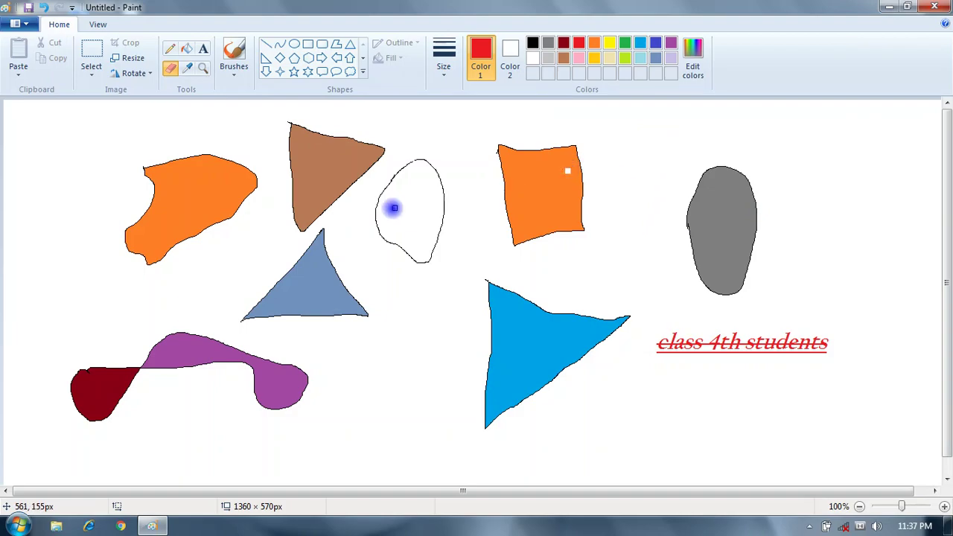
mouse_move(393, 178)
mouse_down()
mouse_move(420, 157)
mouse_move(409, 174)
mouse_move(441, 172)
mouse_move(441, 212)
mouse_move(449, 203)
mouse_move(417, 274)
mouse_move(397, 225)
mouse_move(387, 254)
mouse_move(380, 196)
mouse_move(377, 230)
mouse_move(376, 202)
mouse_move(397, 238)
mouse_up()
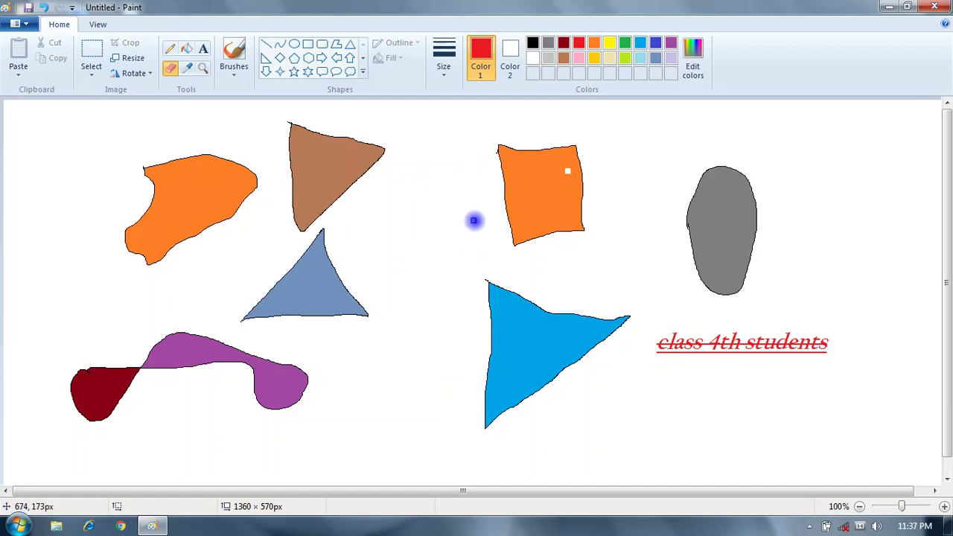
mouse_move(481, 206)
mouse_down()
mouse_move(550, 152)
mouse_move(651, 152)
mouse_move(598, 177)
mouse_move(527, 174)
mouse_move(553, 134)
mouse_move(571, 215)
mouse_move(527, 227)
mouse_move(499, 165)
mouse_move(543, 149)
mouse_move(519, 190)
mouse_move(490, 175)
mouse_move(493, 144)
mouse_move(583, 171)
mouse_move(571, 172)
mouse_move(527, 156)
mouse_move(593, 138)
mouse_move(605, 144)
mouse_move(544, 170)
mouse_move(523, 170)
mouse_move(566, 155)
mouse_move(523, 166)
mouse_move(553, 170)
mouse_move(579, 149)
mouse_move(524, 172)
mouse_move(494, 213)
mouse_up()
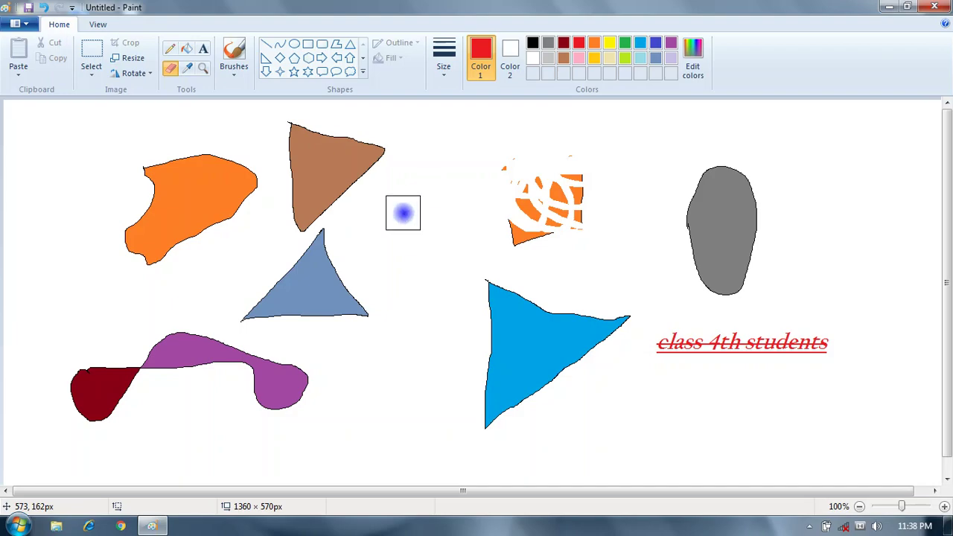
mouse_move(480, 189)
mouse_down()
mouse_move(626, 176)
mouse_move(513, 163)
mouse_move(568, 181)
mouse_move(531, 200)
mouse_move(587, 227)
mouse_move(519, 233)
mouse_move(546, 242)
mouse_move(510, 229)
mouse_move(560, 227)
mouse_move(520, 201)
mouse_move(546, 181)
mouse_up()
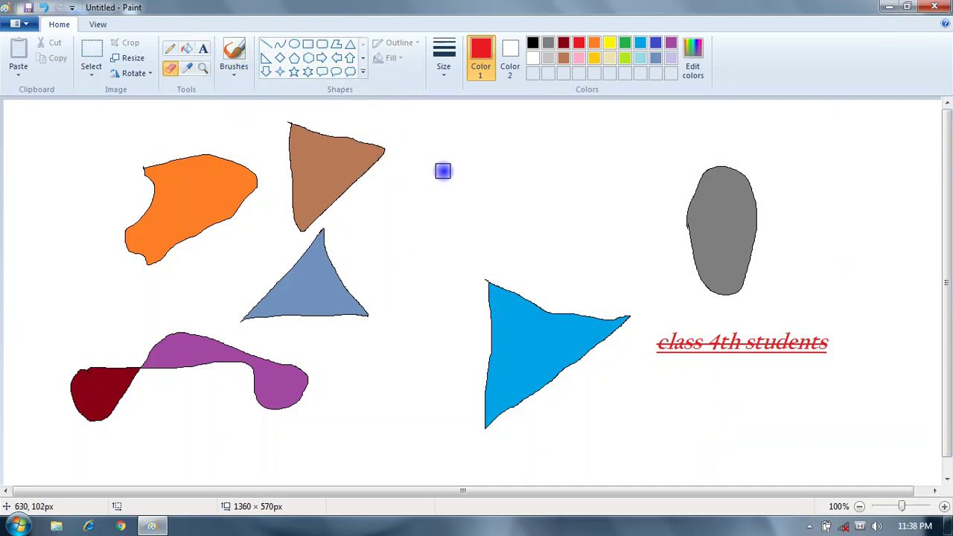
- Draw a red circle about 141 × 142 px beside the brown triangle, and sample the orange shape's color as Color 1
click(295, 43)
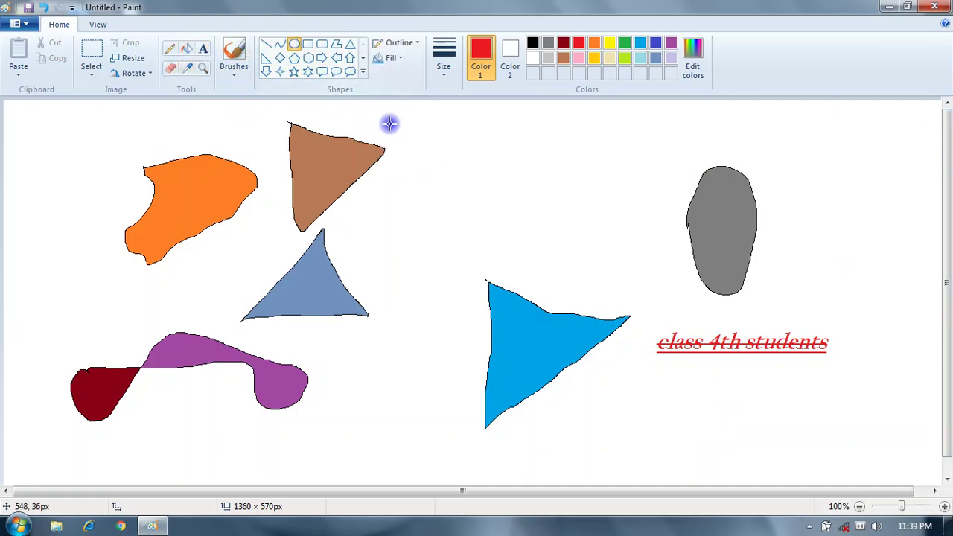
mouse_move(423, 117)
mouse_down()
mouse_move(447, 174)
mouse_move(522, 215)
mouse_up()
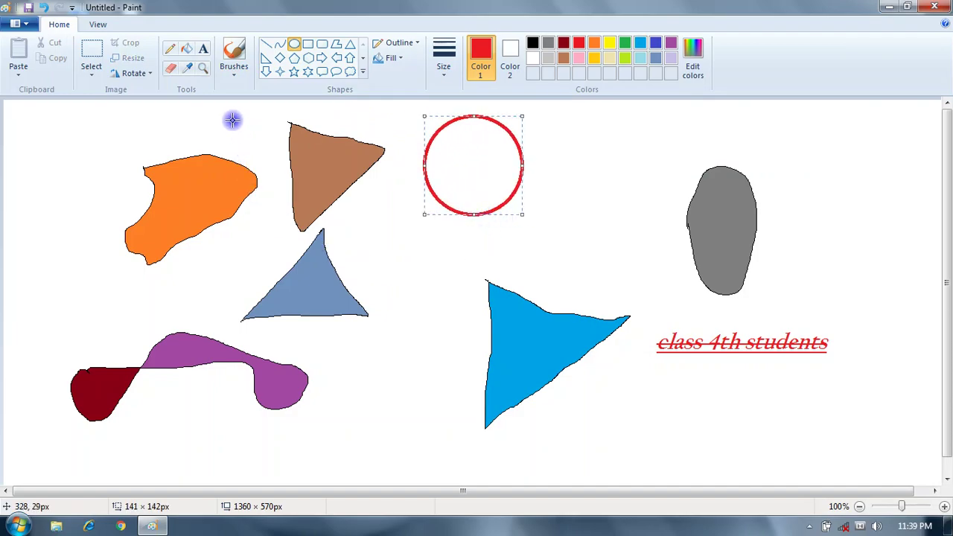
click(186, 69)
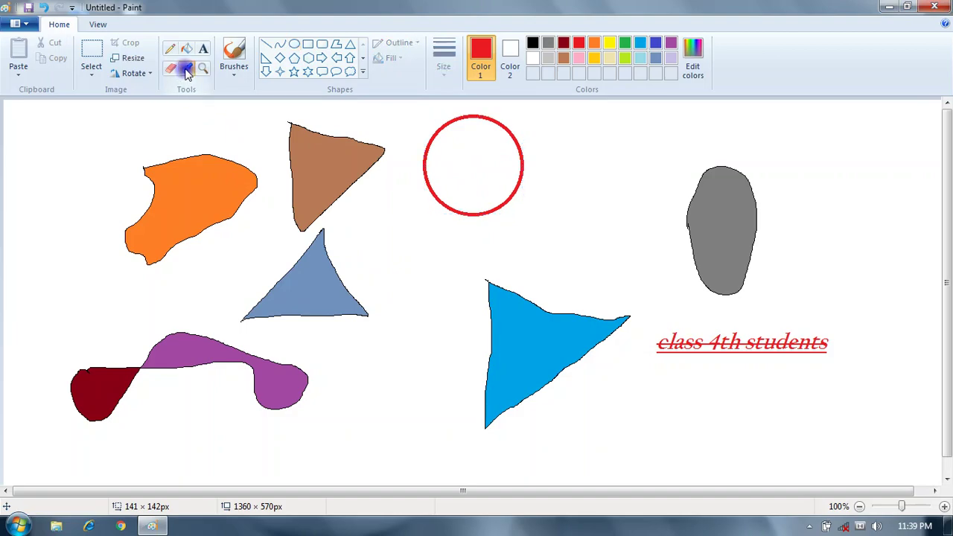
click(190, 185)
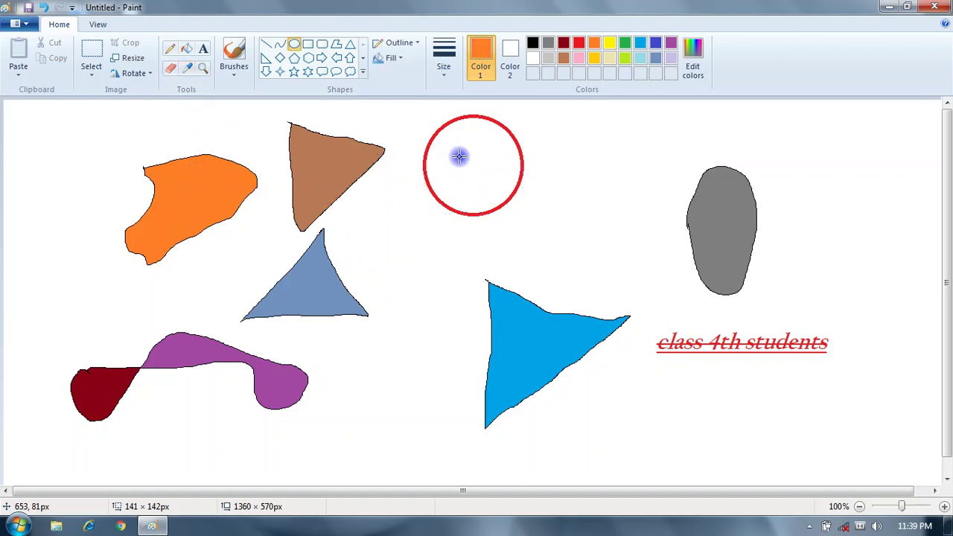
- Sample the white inside the red circle, the orange shape's color, and the white again as Color 1 with the Color picker
click(186, 68)
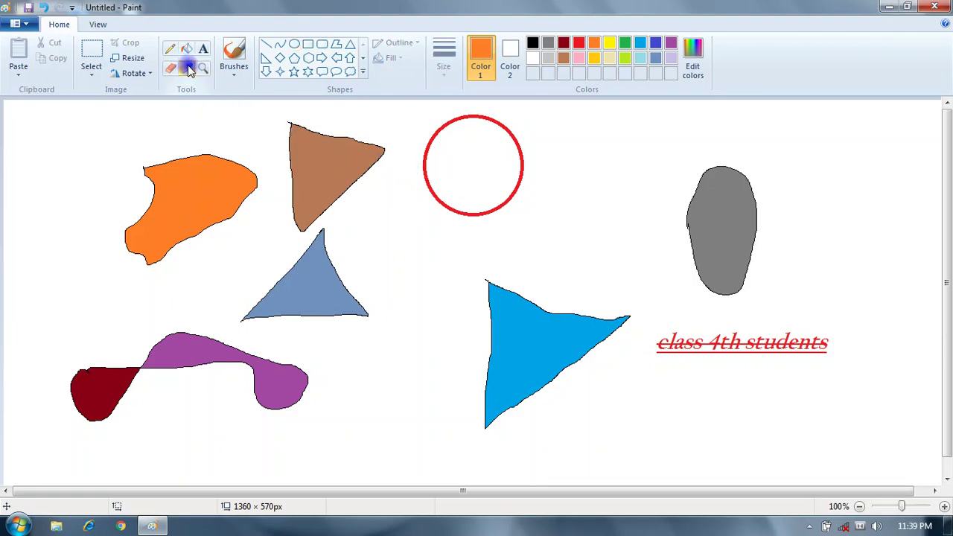
click(464, 153)
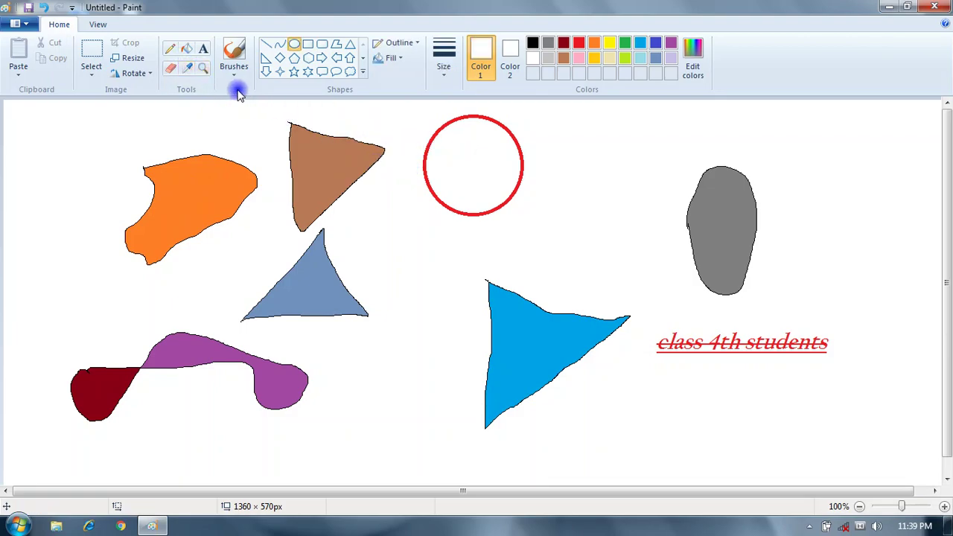
click(191, 72)
click(212, 168)
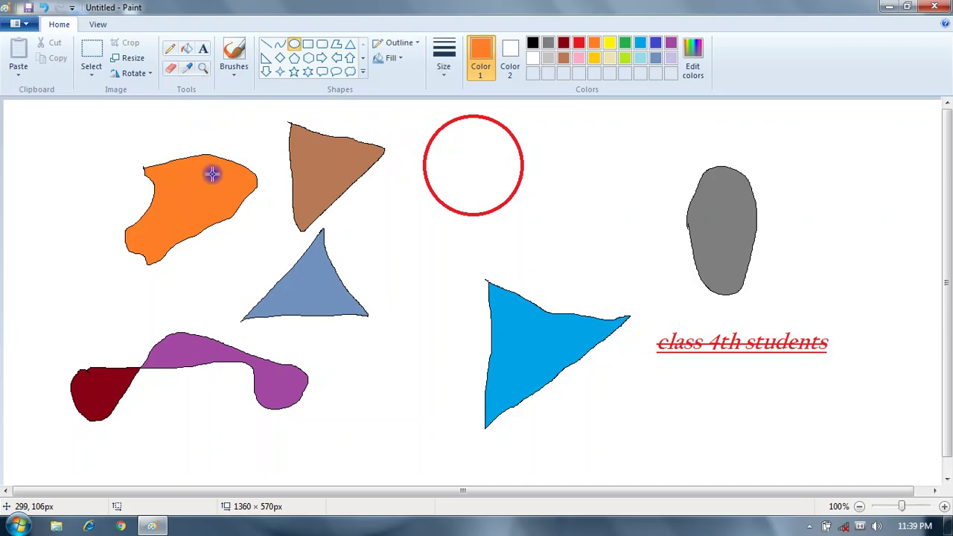
click(191, 72)
click(451, 132)
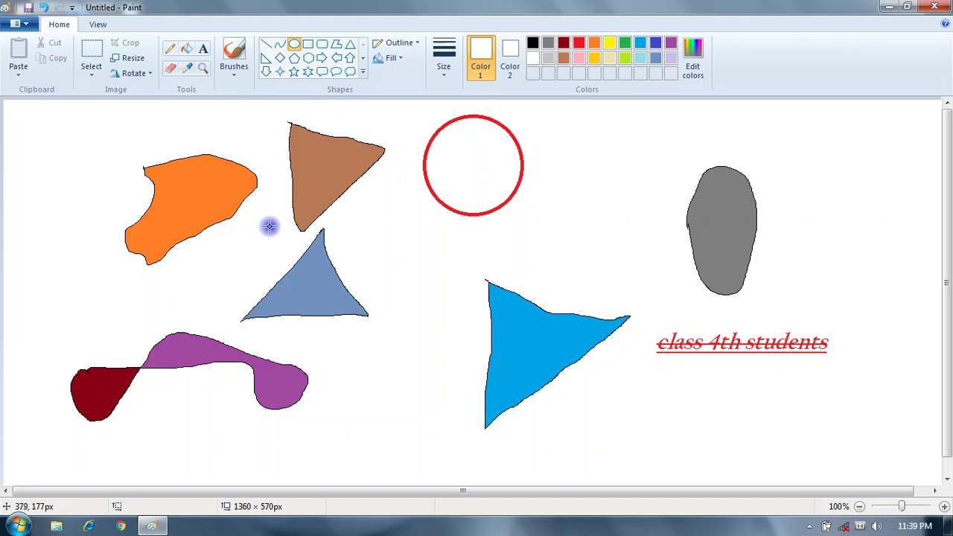
- Sample the brown triangle's color with the Color picker, and set Color 1 back to the white inside the red circle
click(186, 68)
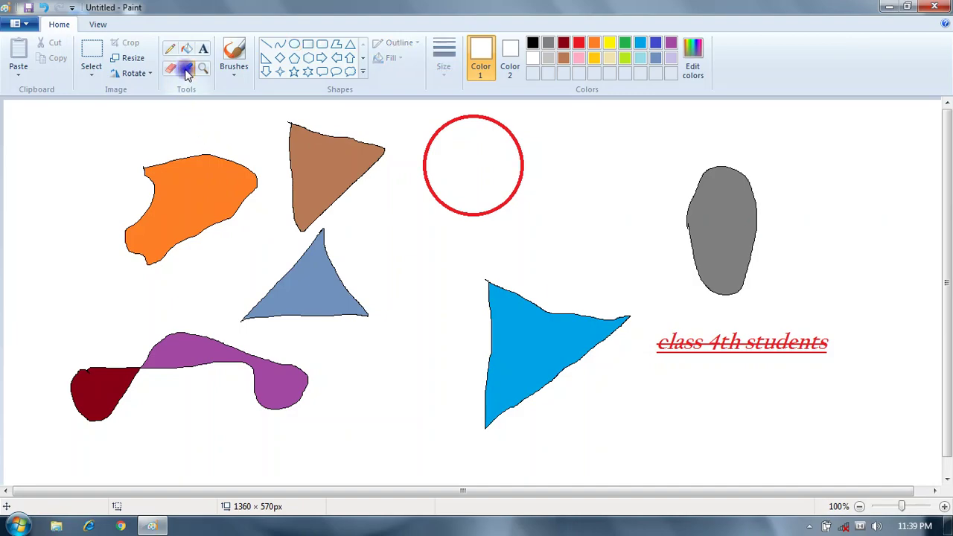
click(310, 152)
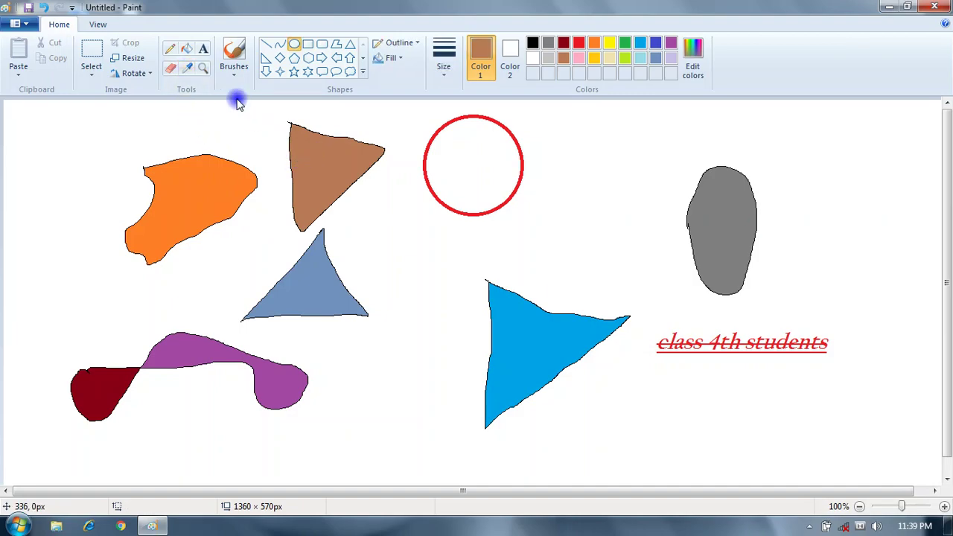
click(186, 67)
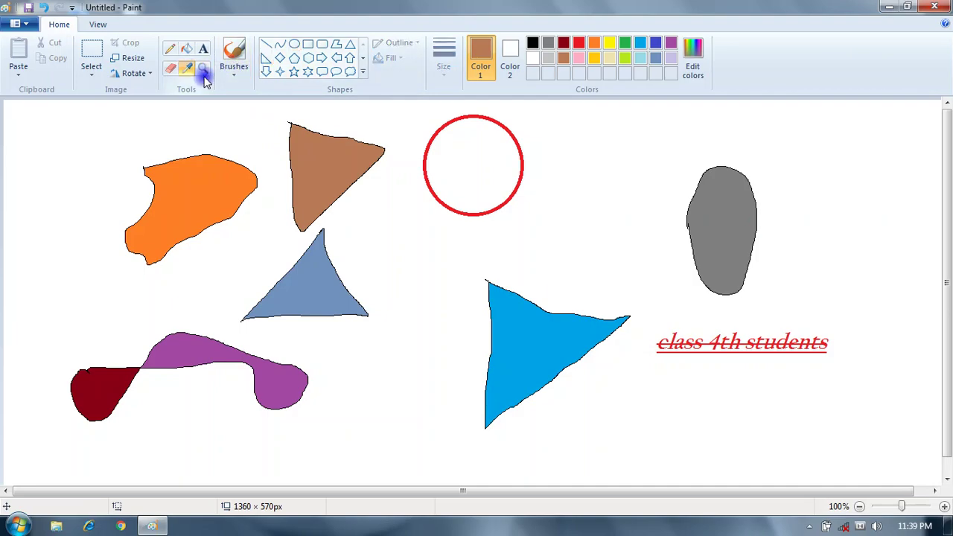
click(454, 144)
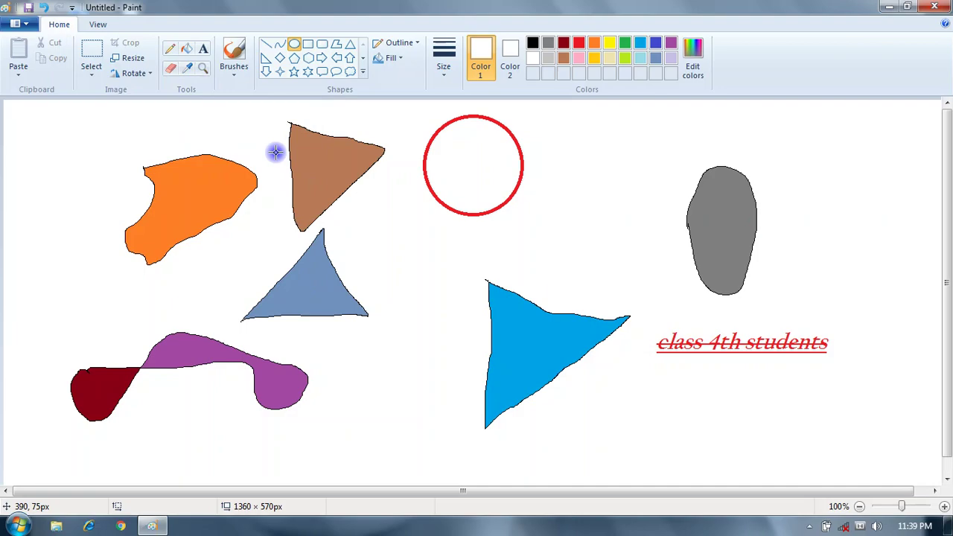
click(188, 69)
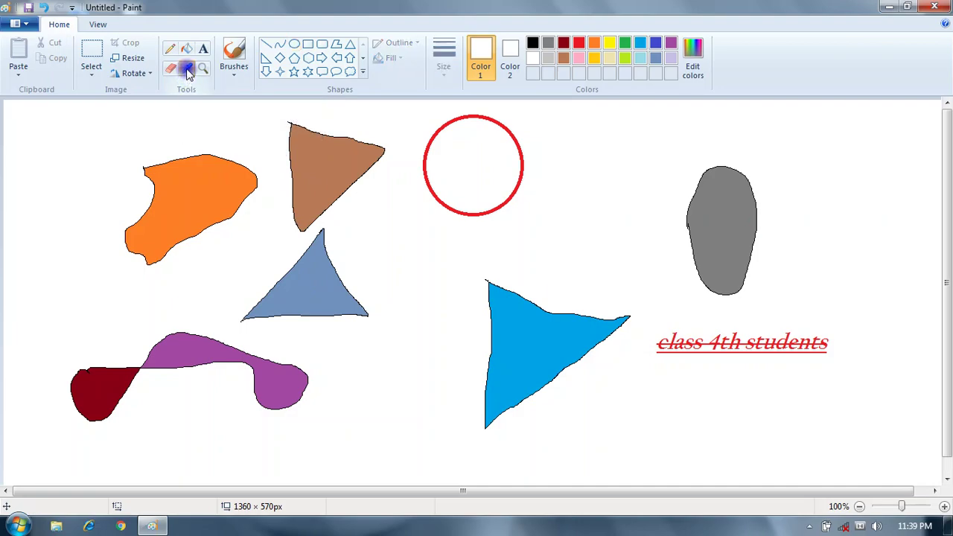
click(489, 148)
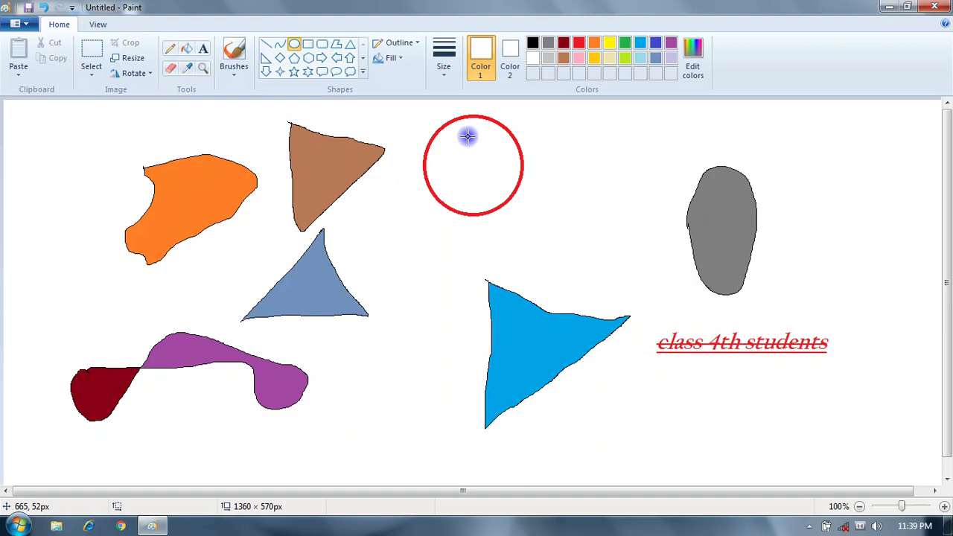
- Magnify the area around the brown and slate-blue triangles in stages up to 700%
click(204, 69)
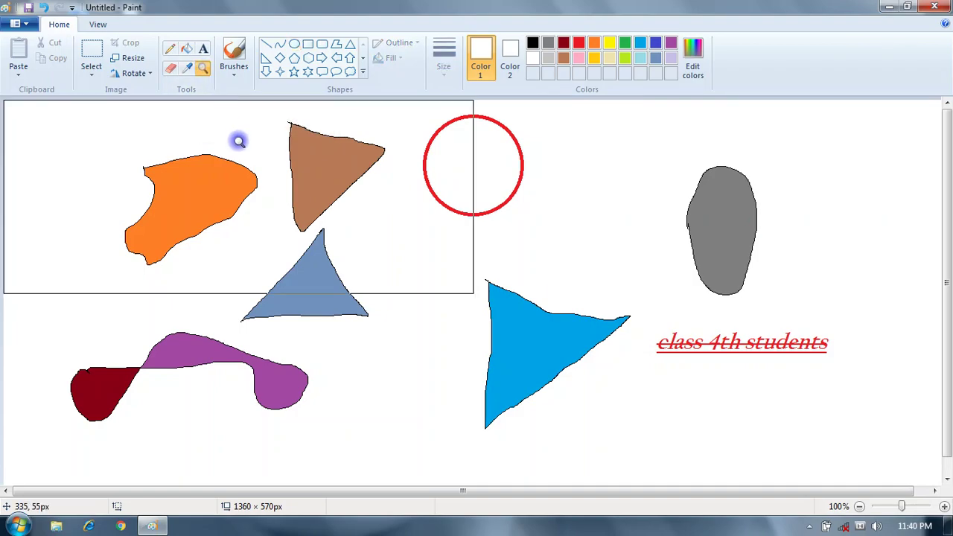
click(412, 184)
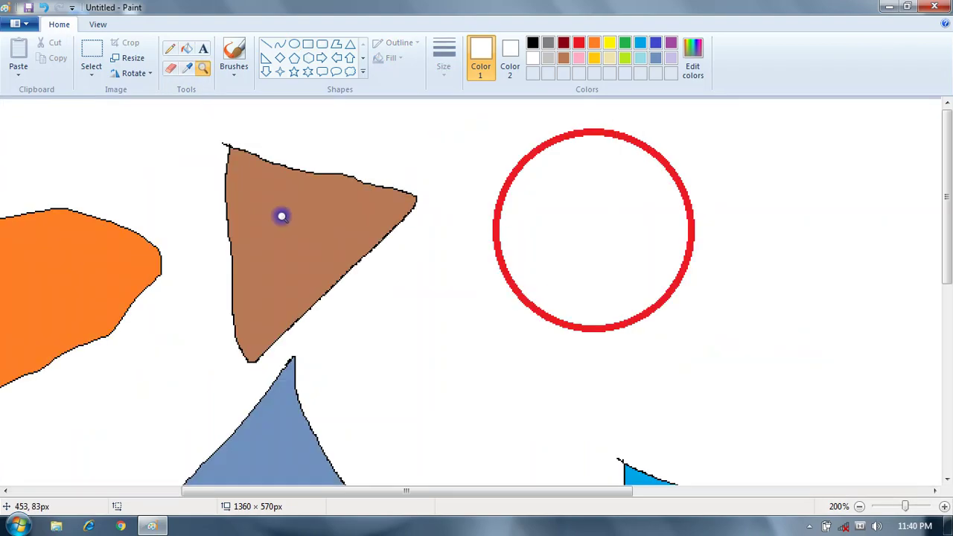
click(224, 246)
click(504, 221)
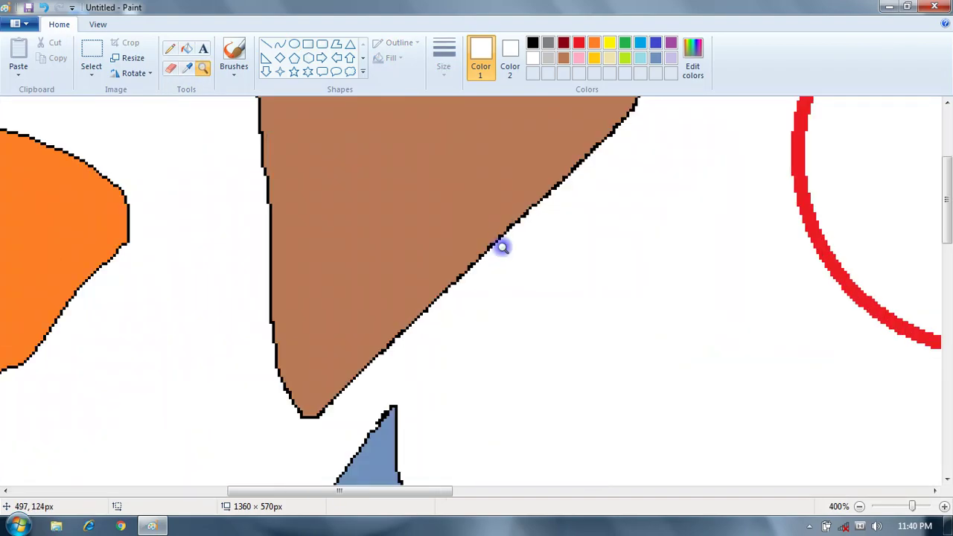
click(485, 313)
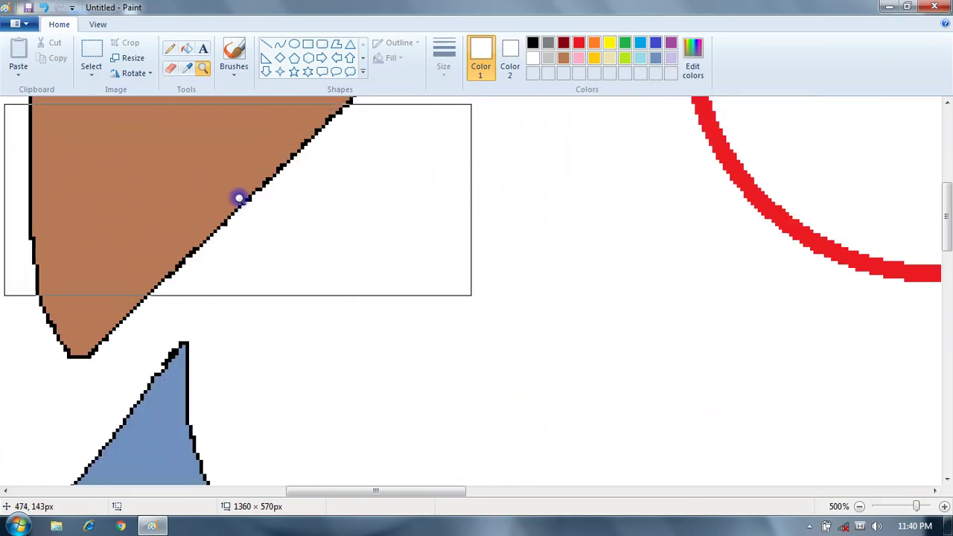
click(240, 198)
click(214, 410)
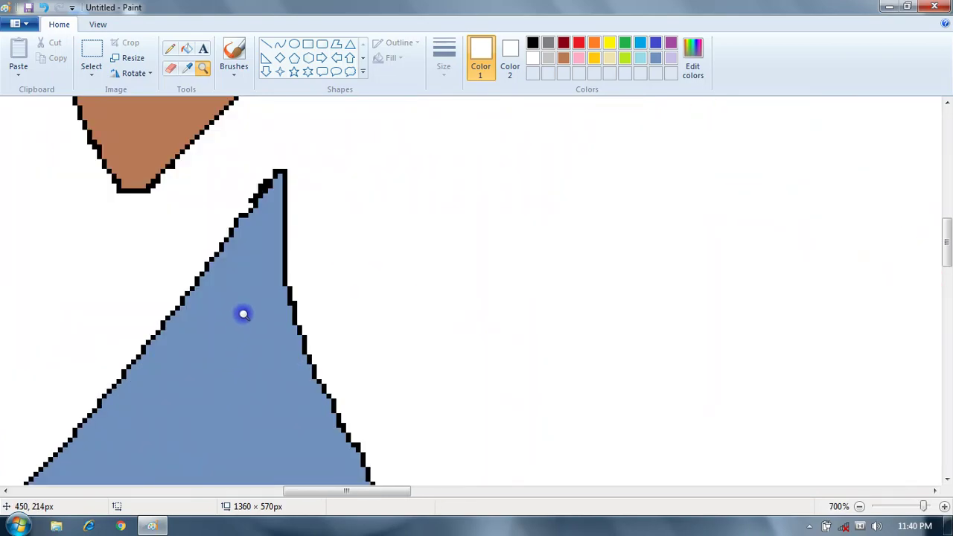
- Examine the pixelated outlines of the brown and slate-blue triangles at 700% magnification
scroll(289, 319, down, 2)
scroll(289, 318, up, 8)
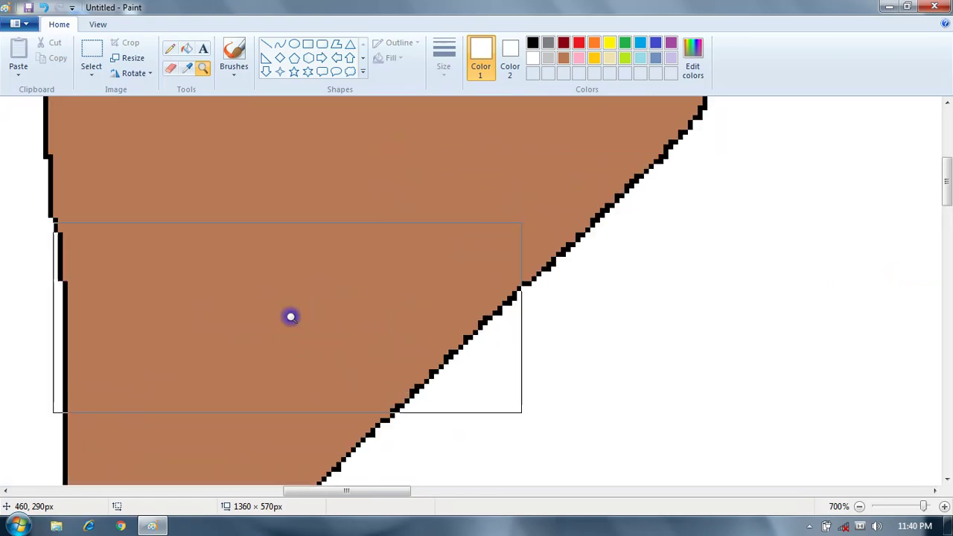
scroll(291, 317, up, 3)
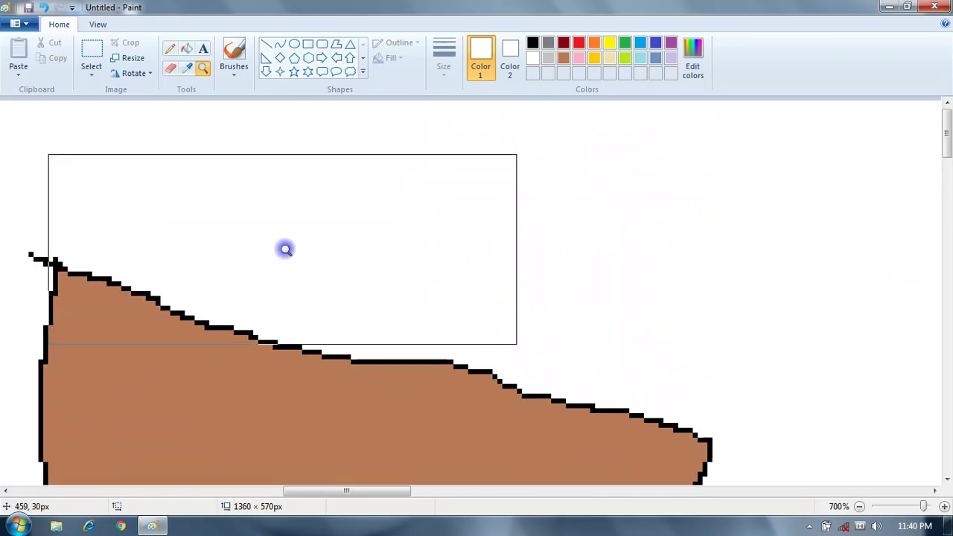
scroll(286, 249, down, 3)
scroll(286, 249, down, 12)
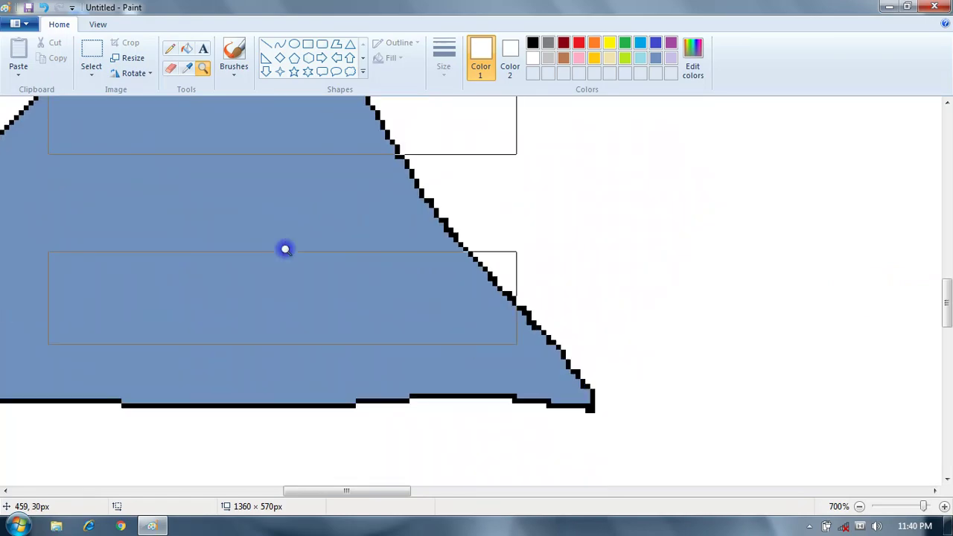
scroll(285, 249, up, 7)
scroll(286, 249, up, 9)
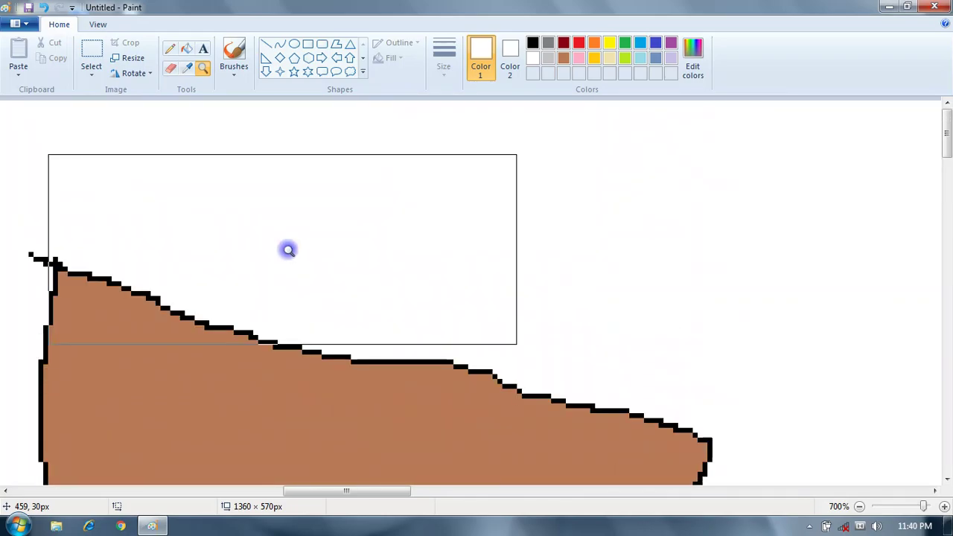
- Zoom out to 50% to view the whole canvas, and restore the zoom to 100%
click(860, 506)
click(859, 506)
click(859, 506)
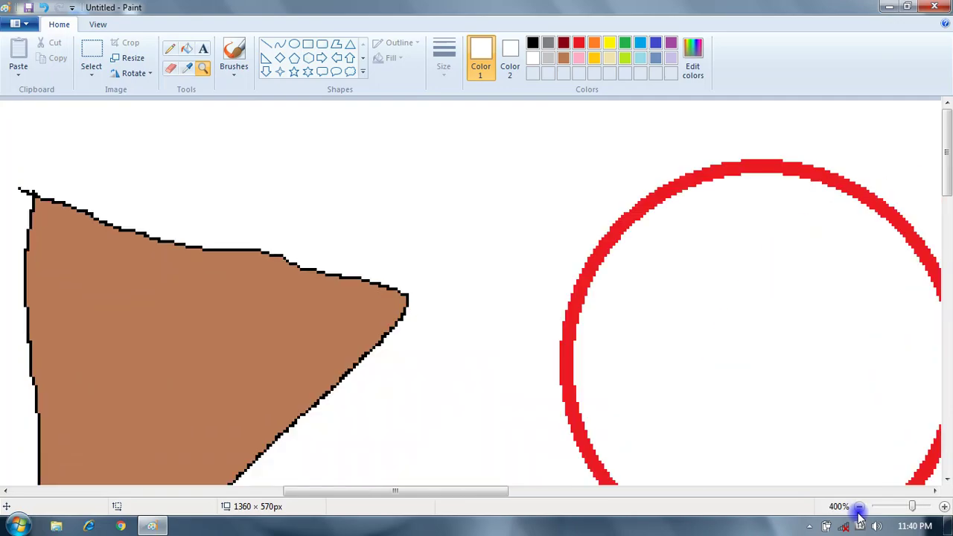
click(860, 506)
click(860, 506)
click(859, 506)
click(859, 506)
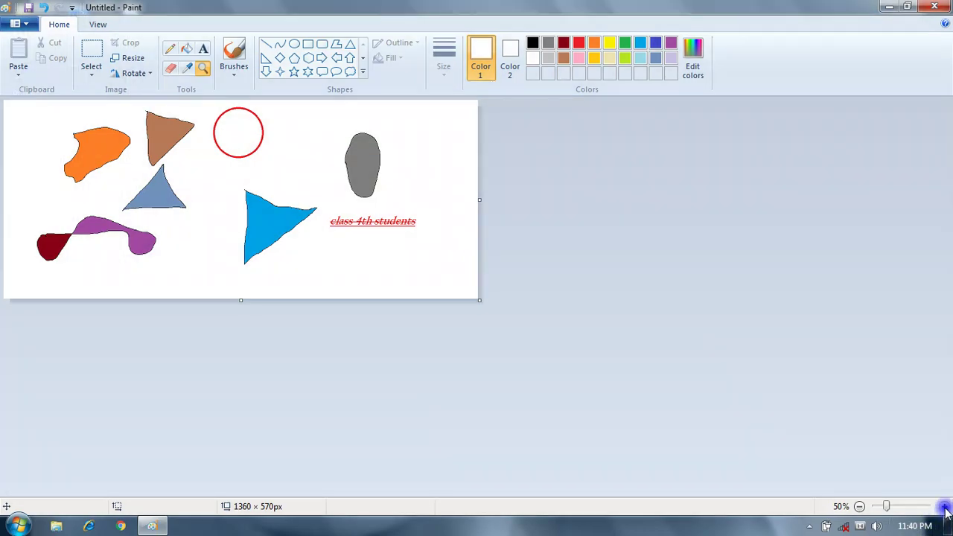
click(944, 507)
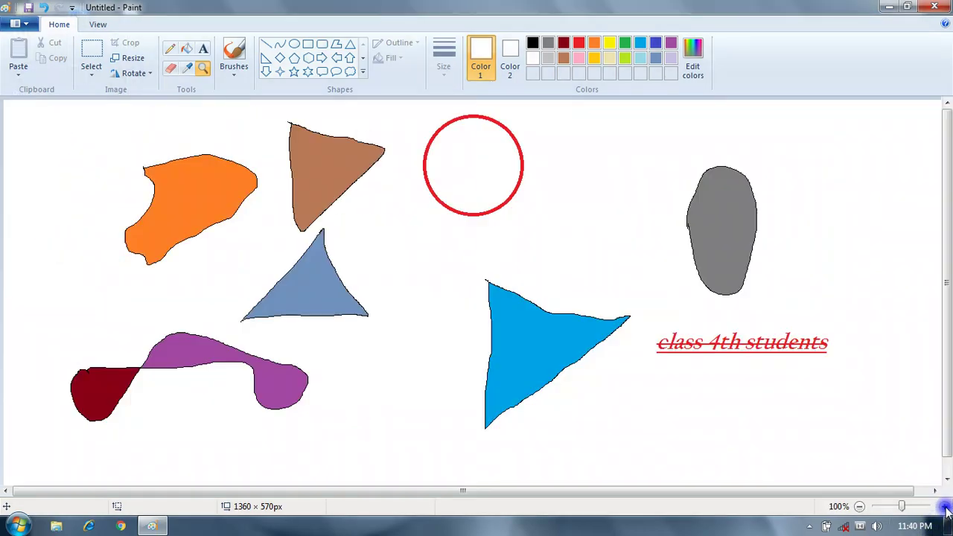
- Magnify the red circle to 300% and return the view to 100%
click(457, 138)
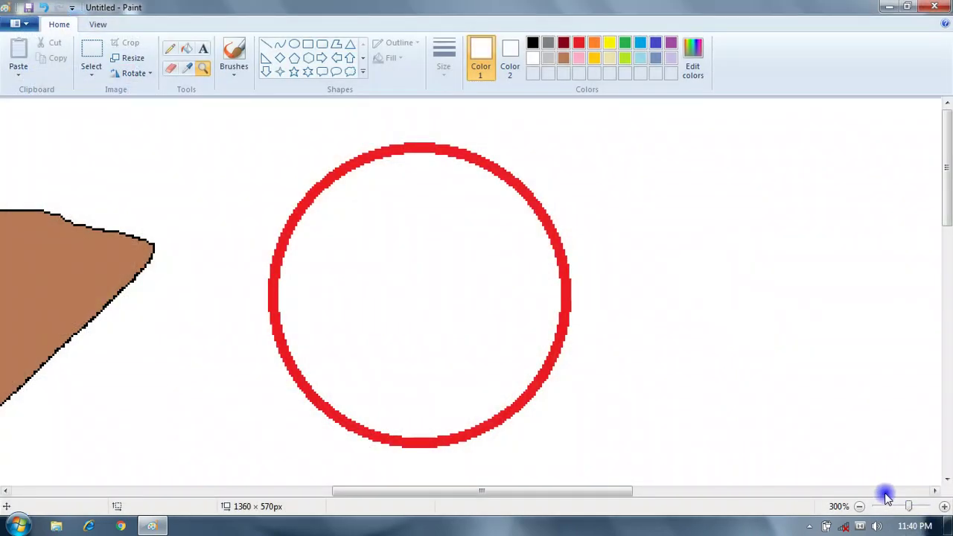
click(860, 507)
click(860, 506)
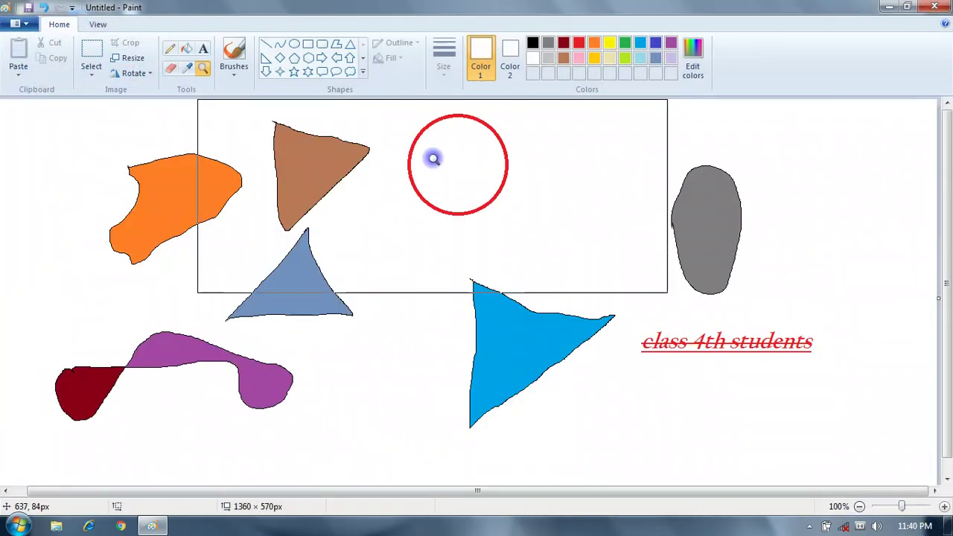
- Erase the whole red circle beside the brown triangle with the Eraser
click(294, 43)
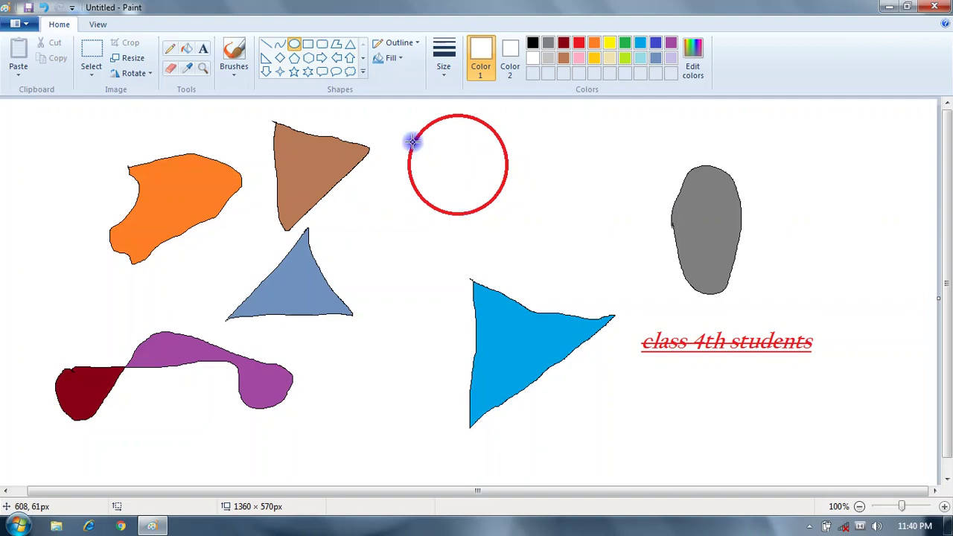
click(168, 70)
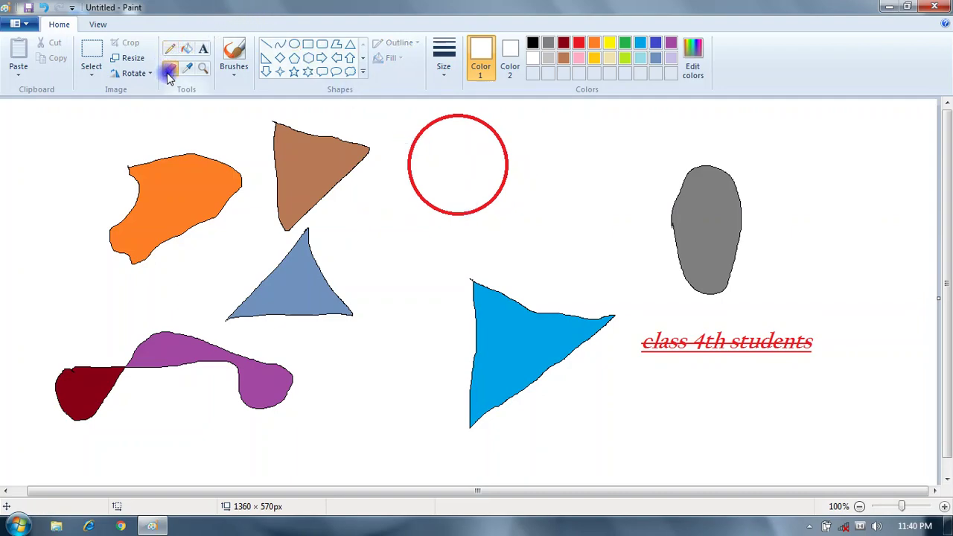
mouse_move(446, 153)
mouse_down()
mouse_move(421, 138)
mouse_move(411, 149)
mouse_move(419, 189)
mouse_move(441, 218)
mouse_move(477, 216)
mouse_move(497, 192)
mouse_move(492, 134)
mouse_move(467, 112)
mouse_move(430, 132)
mouse_up()
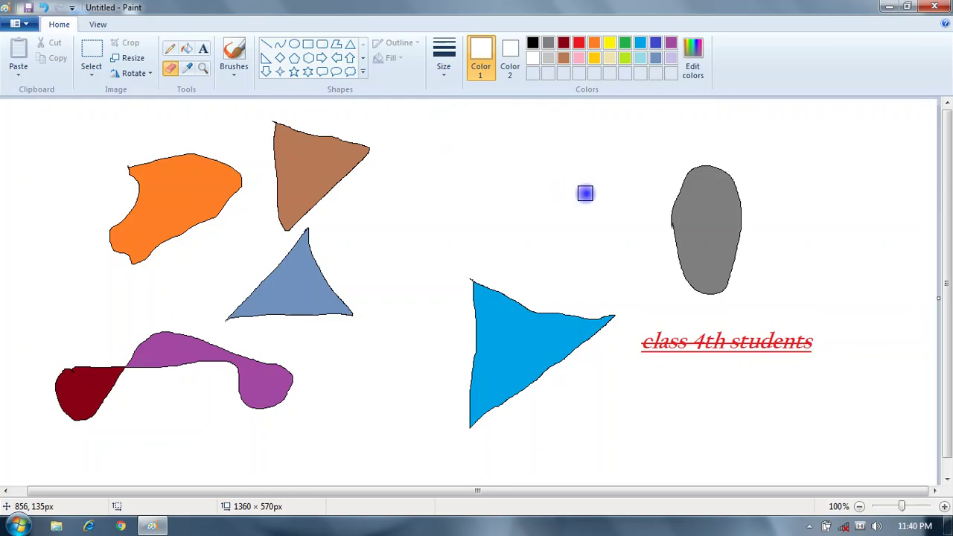
- Paint a thick dark red zigzag with the Marker brush in the empty area above the bright blue triangle
click(235, 79)
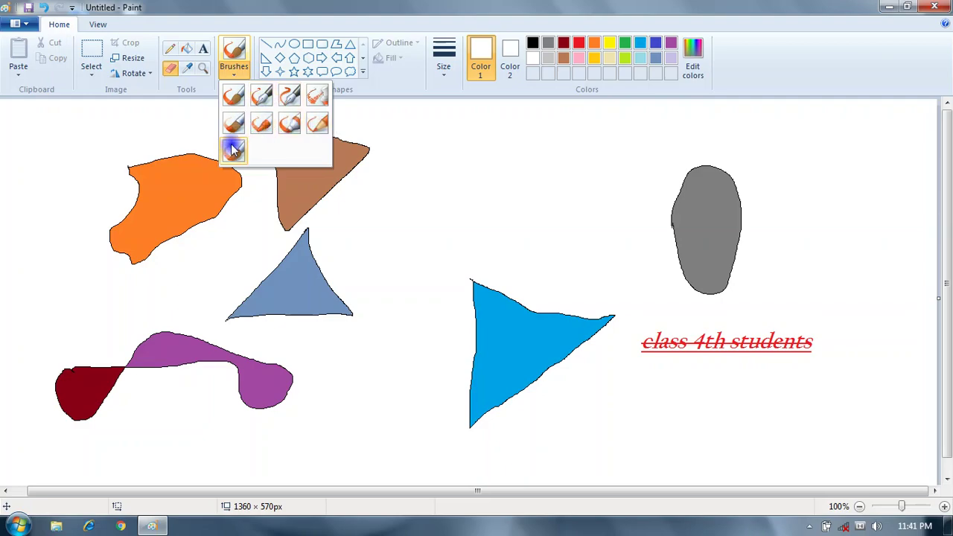
click(290, 126)
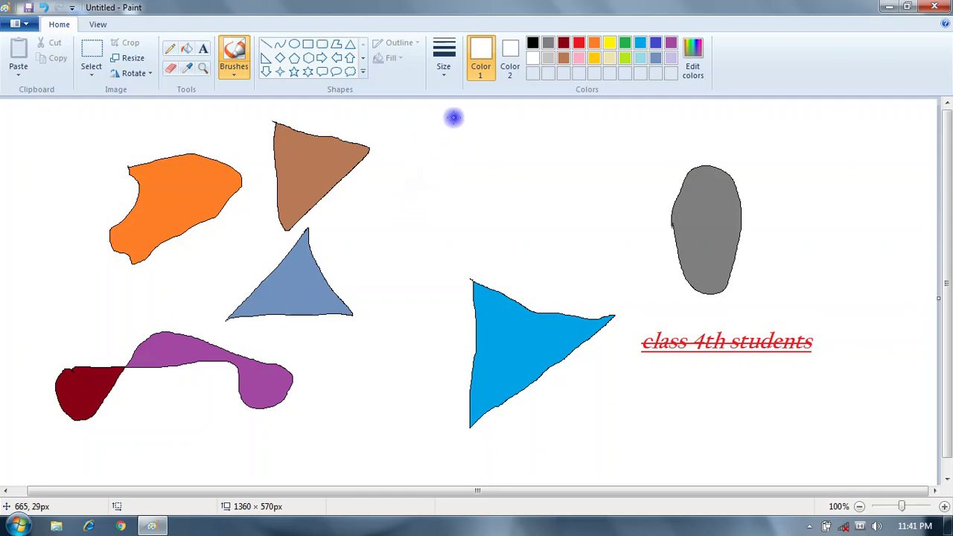
click(564, 42)
mouse_move(476, 132)
mouse_down()
mouse_move(443, 183)
mouse_move(528, 173)
mouse_move(517, 197)
mouse_move(537, 210)
mouse_move(576, 204)
mouse_up()
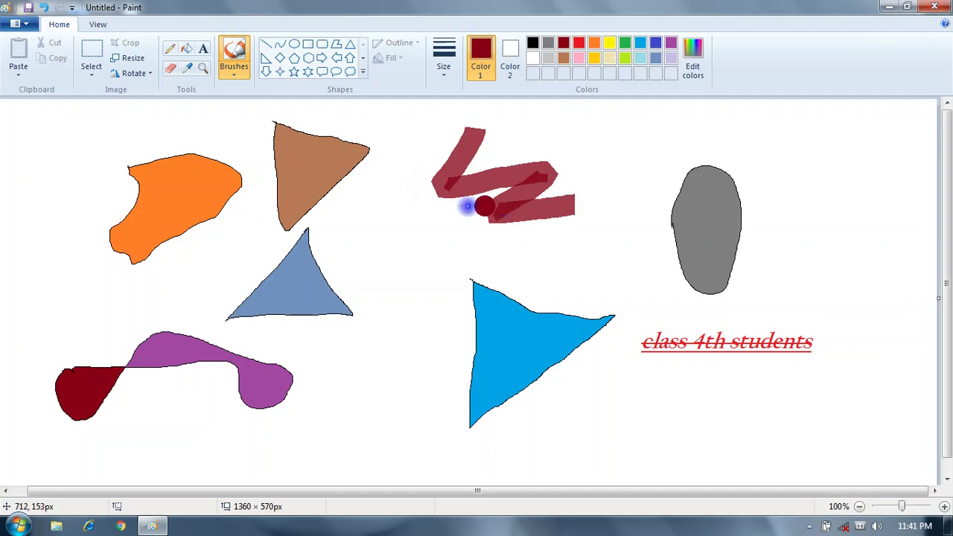
- Paint a thin red wavy line with the plain Brush, running down between the dark red zigzag and the gray oval
click(233, 82)
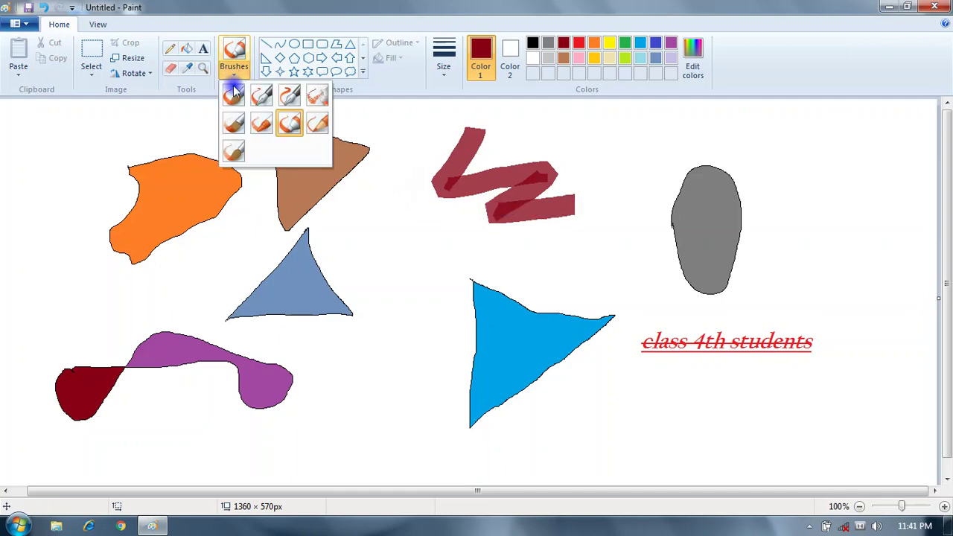
click(231, 92)
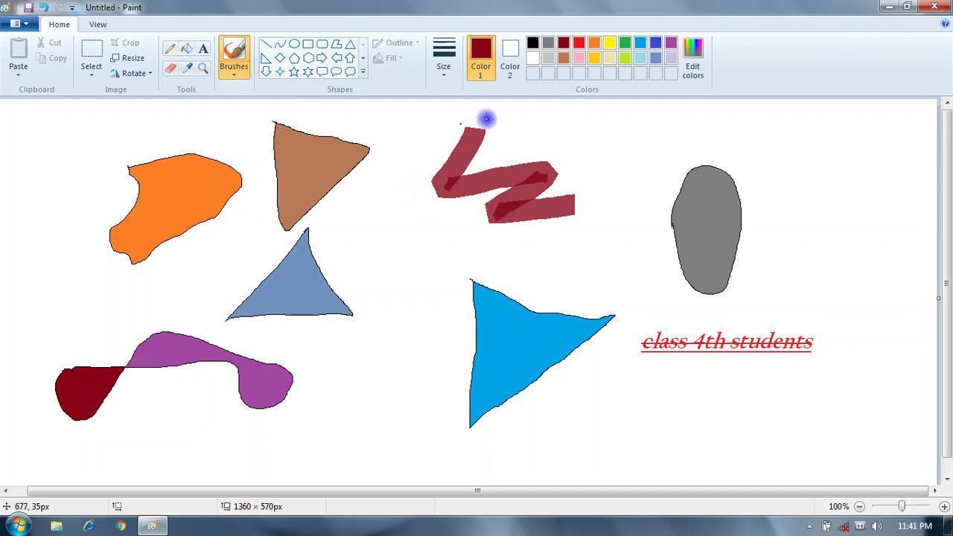
click(579, 46)
mouse_move(596, 132)
mouse_down()
mouse_move(621, 156)
mouse_move(617, 201)
mouse_move(605, 278)
mouse_move(578, 306)
mouse_up()
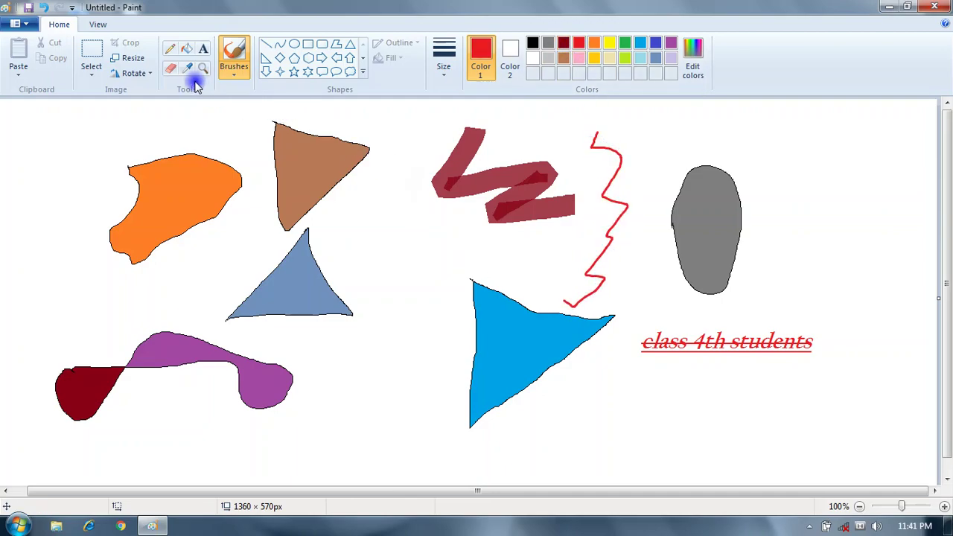
- Paint a green zigzag line with Calligraphy brush 1, running down between the slate-blue and bright blue triangles
click(228, 77)
click(260, 94)
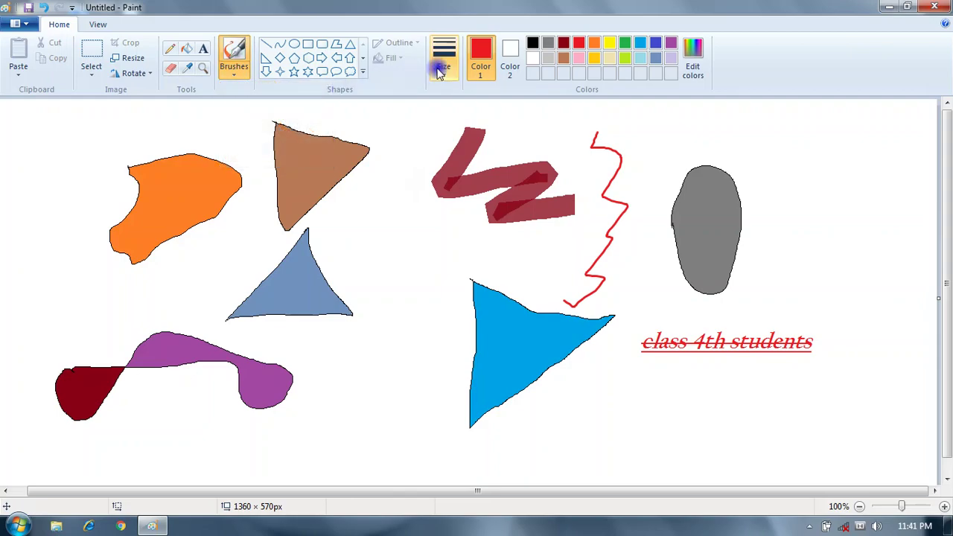
click(626, 46)
mouse_move(380, 195)
mouse_down()
mouse_move(400, 296)
mouse_move(396, 361)
mouse_move(362, 416)
mouse_up()
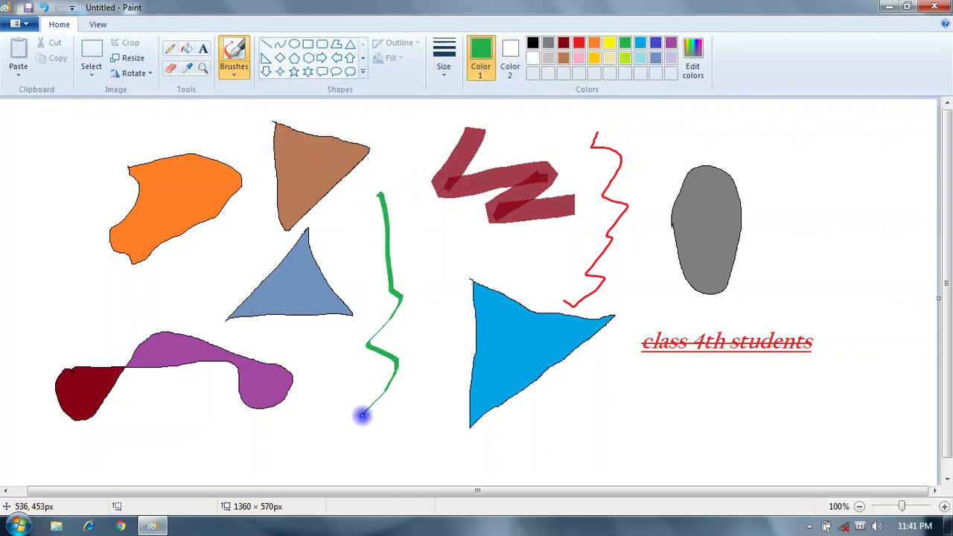
- Paint a thin brown wavy line with Calligraphy brush 2, running down between the brown triangle and the dark red zigzag
click(234, 75)
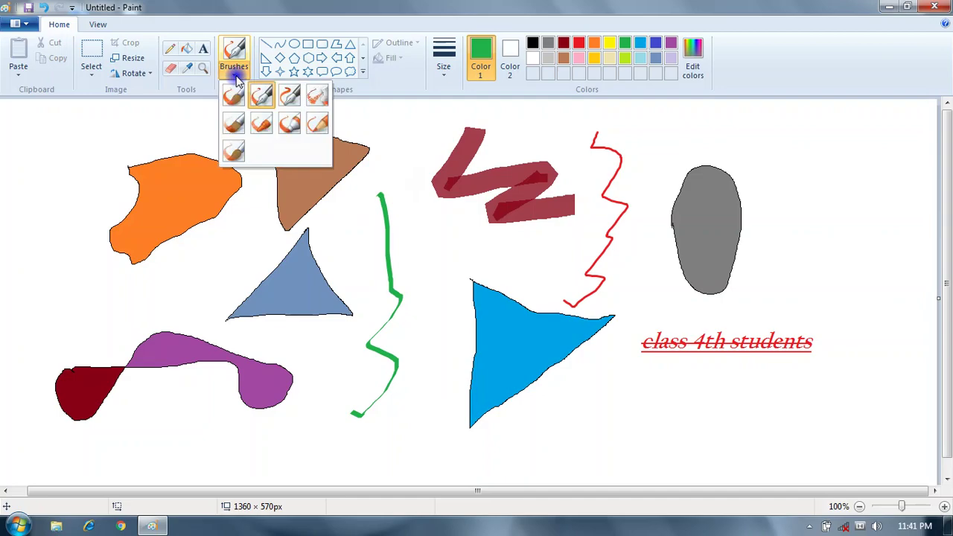
click(291, 104)
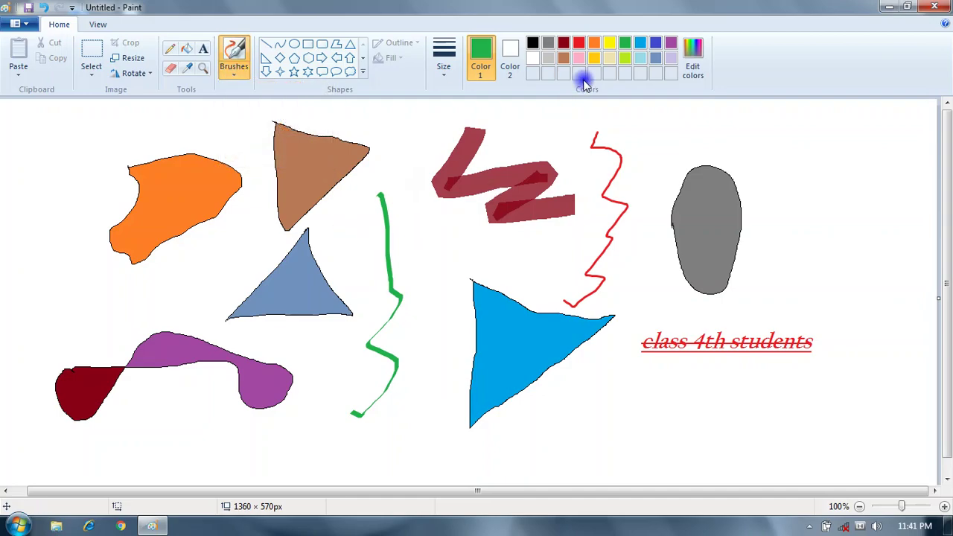
click(564, 58)
drag(403, 126, 415, 253)
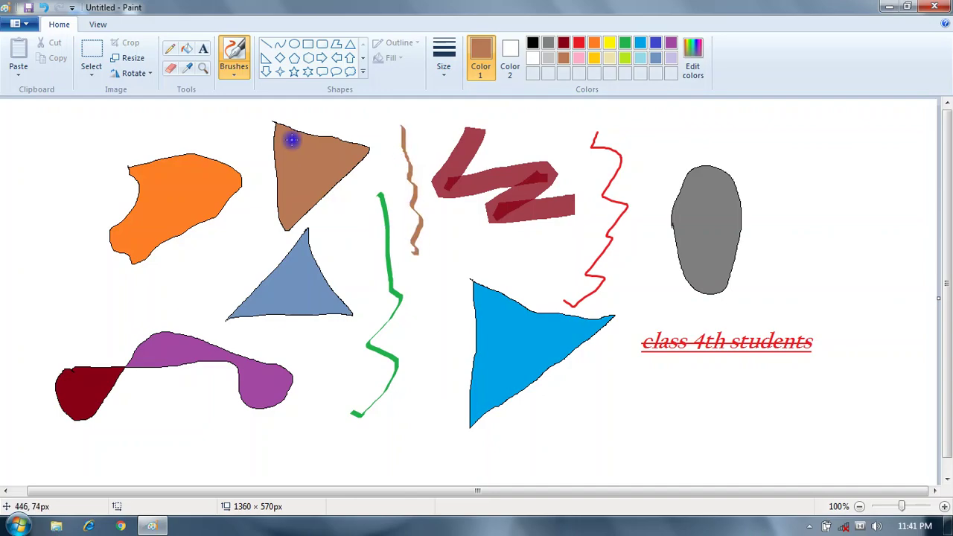
- Paint a thick bright blue bent stroke with the Marker brush along the canvas's left edge, beside the orange shape
click(235, 68)
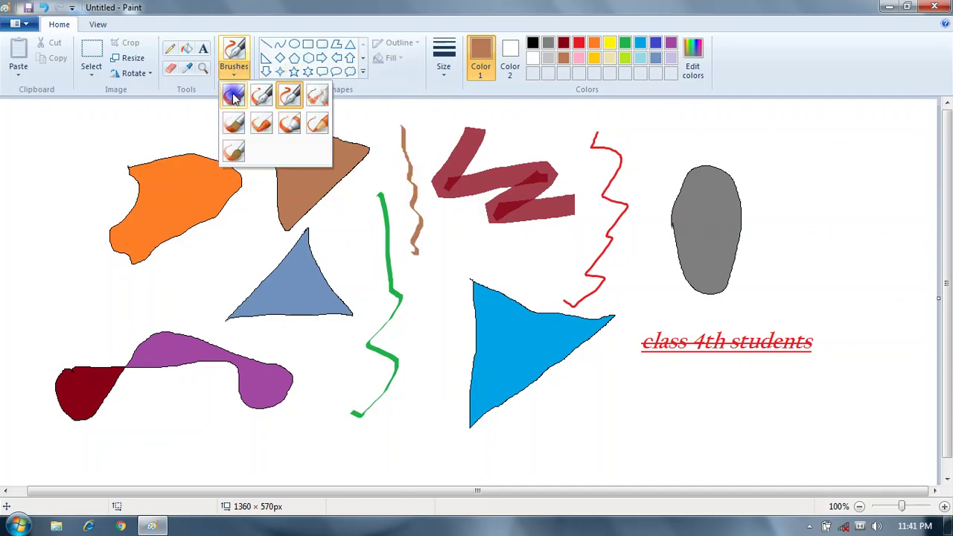
click(290, 127)
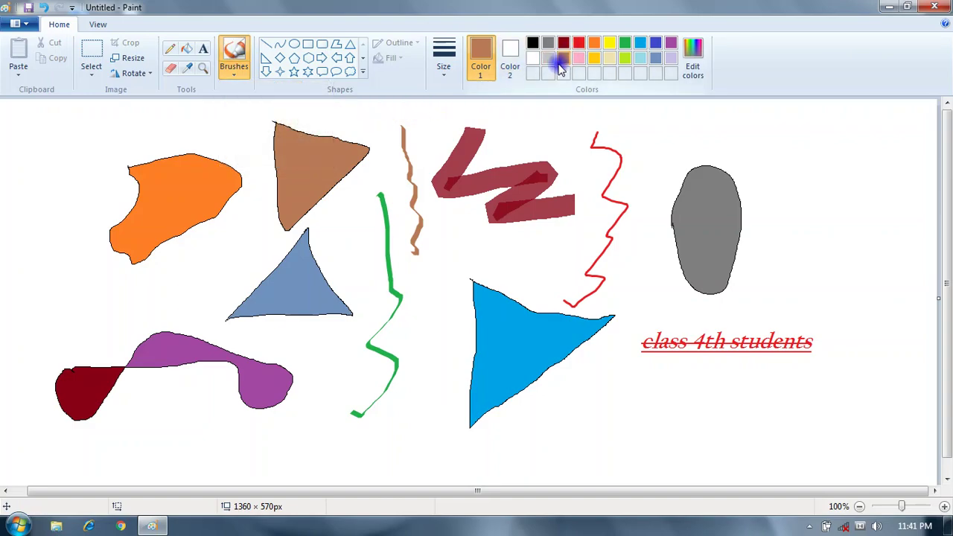
click(639, 45)
mouse_move(71, 133)
mouse_down()
mouse_move(21, 249)
mouse_move(56, 280)
mouse_move(108, 302)
mouse_up()
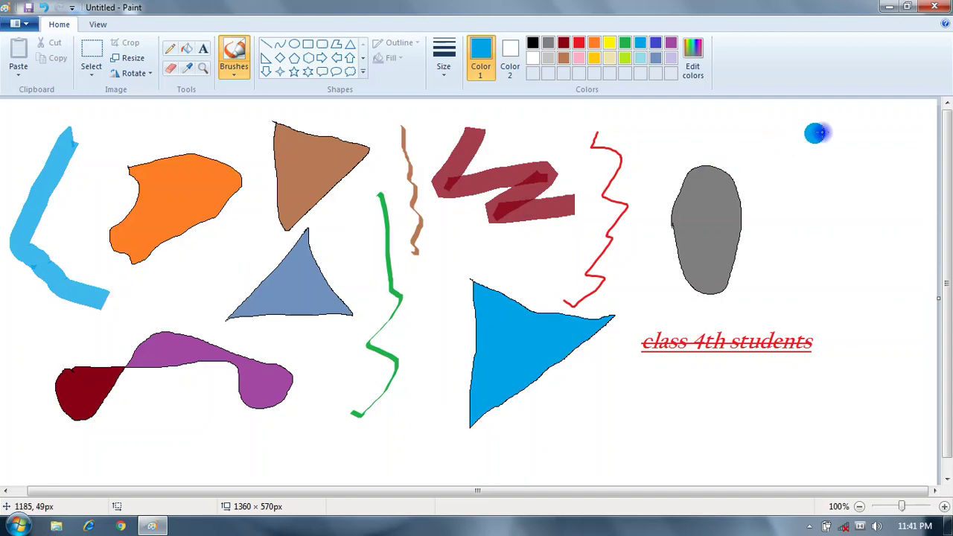
- Spray scattered indigo dots with the Airbrush around the gray oval, the text and the bright blue triangle
click(235, 73)
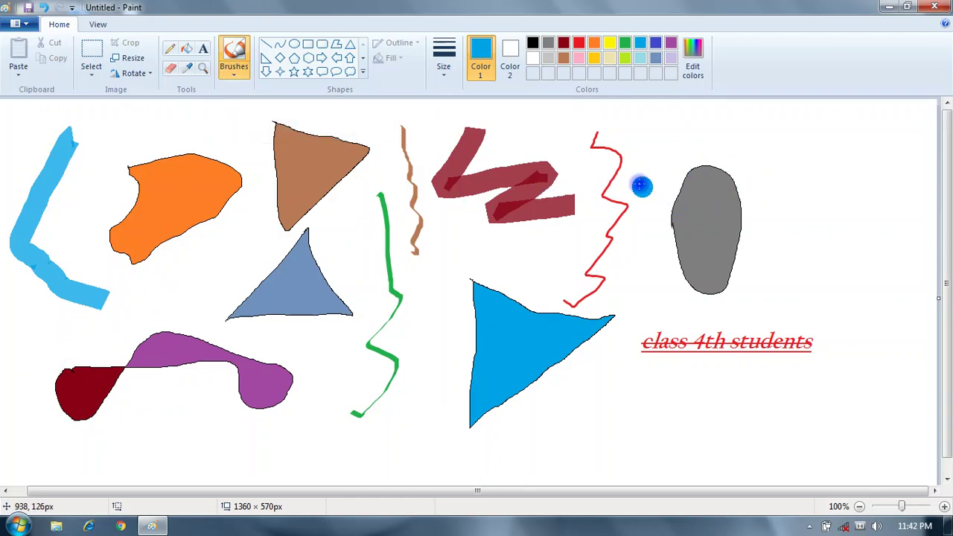
click(236, 76)
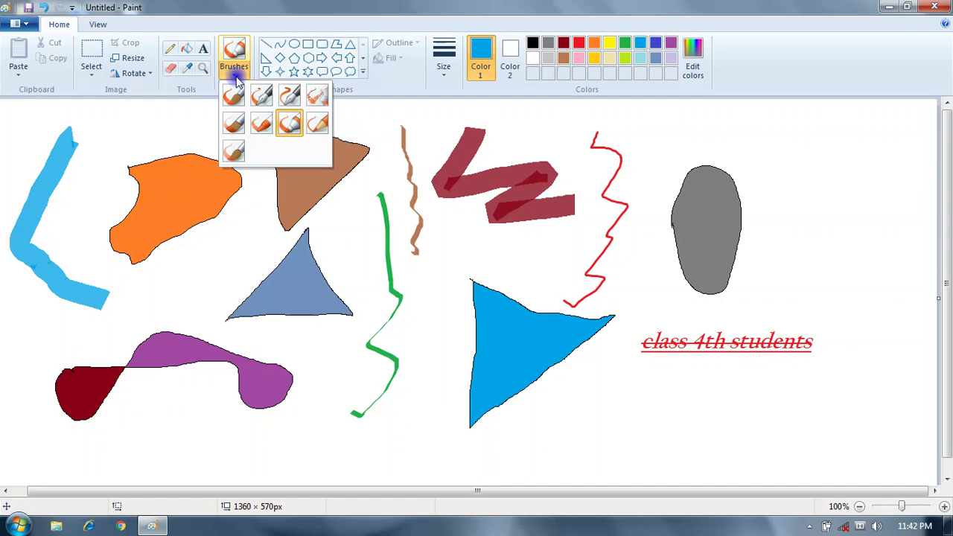
click(316, 98)
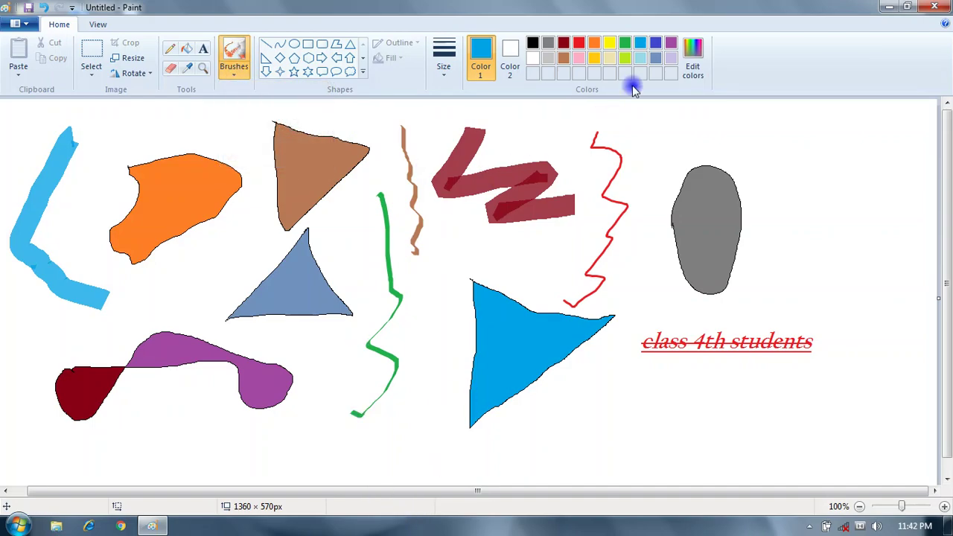
click(638, 127)
click(700, 119)
click(779, 154)
click(784, 218)
click(825, 153)
click(775, 138)
click(770, 192)
click(737, 160)
click(736, 140)
click(698, 154)
click(658, 179)
click(644, 246)
click(637, 309)
click(662, 273)
click(668, 296)
click(728, 318)
click(782, 252)
drag(767, 239, 763, 296)
click(766, 307)
click(814, 285)
click(834, 224)
click(849, 164)
click(882, 262)
click(856, 349)
click(804, 372)
click(636, 428)
click(618, 402)
click(709, 392)
click(701, 427)
click(672, 452)
click(598, 456)
drag(574, 438, 541, 435)
click(500, 441)
click(433, 462)
click(418, 435)
click(420, 373)
click(417, 336)
click(432, 290)
click(441, 277)
click(447, 328)
click(443, 362)
click(446, 399)
click(454, 419)
click(388, 437)
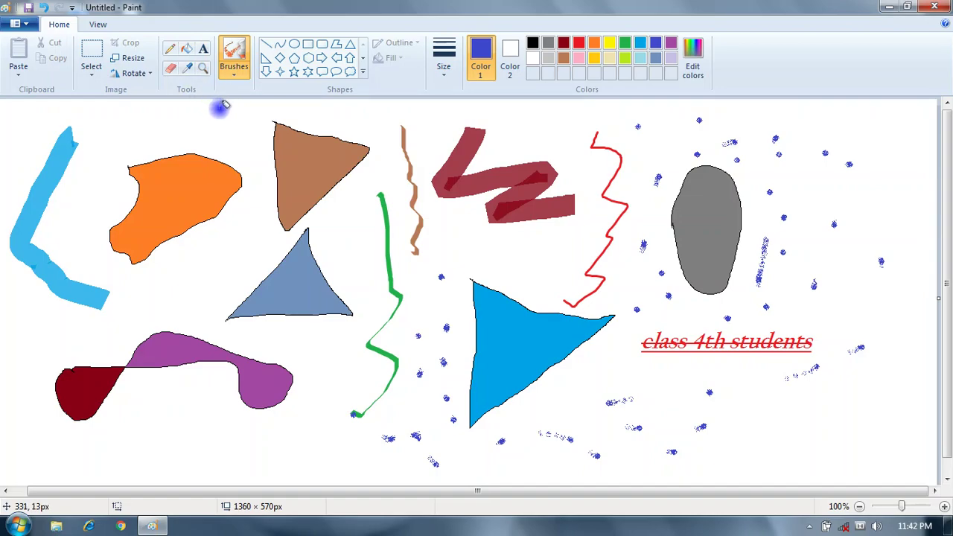
click(809, 527)
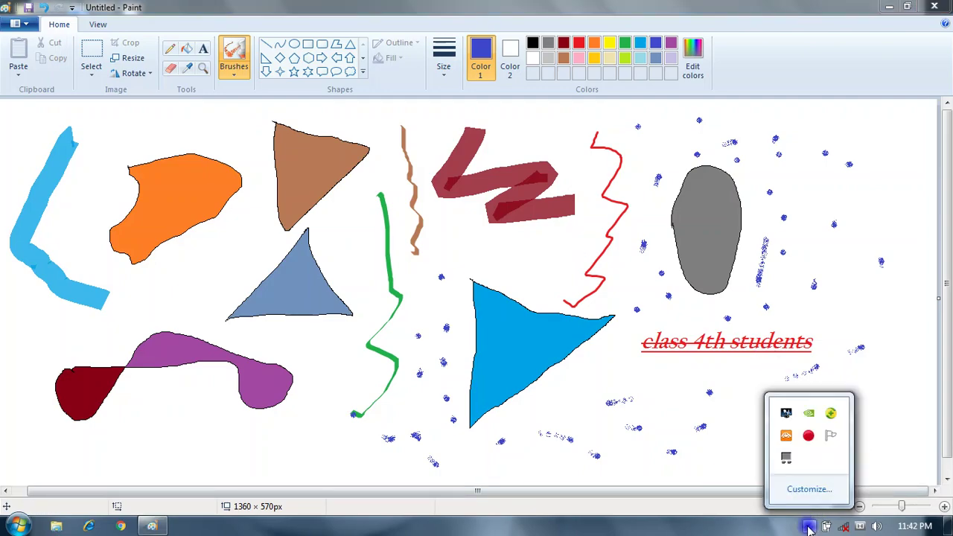
click(809, 435)
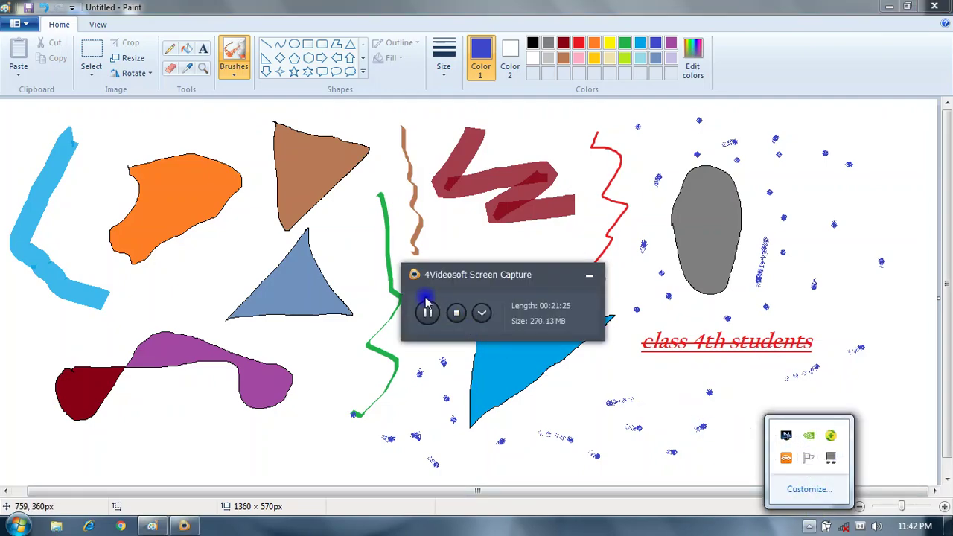
click(427, 316)
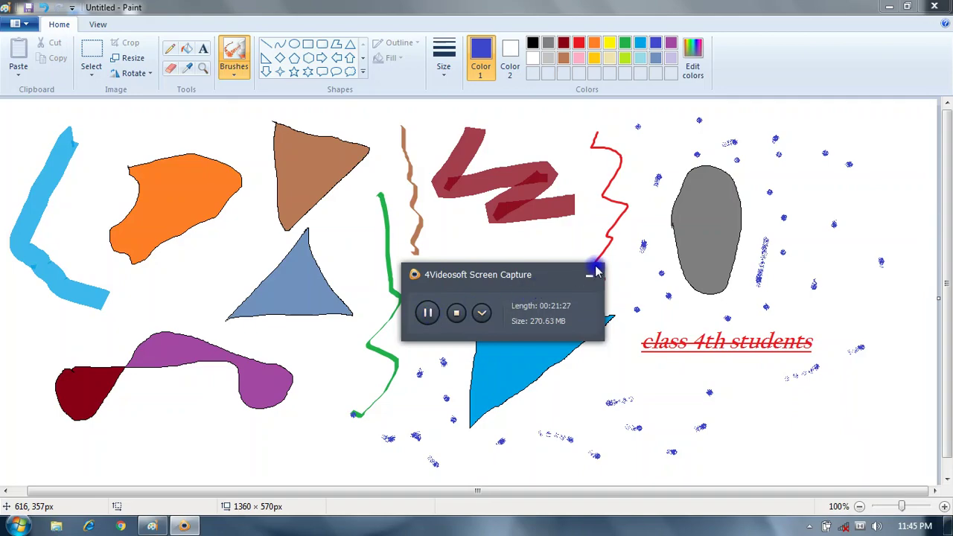
click(588, 277)
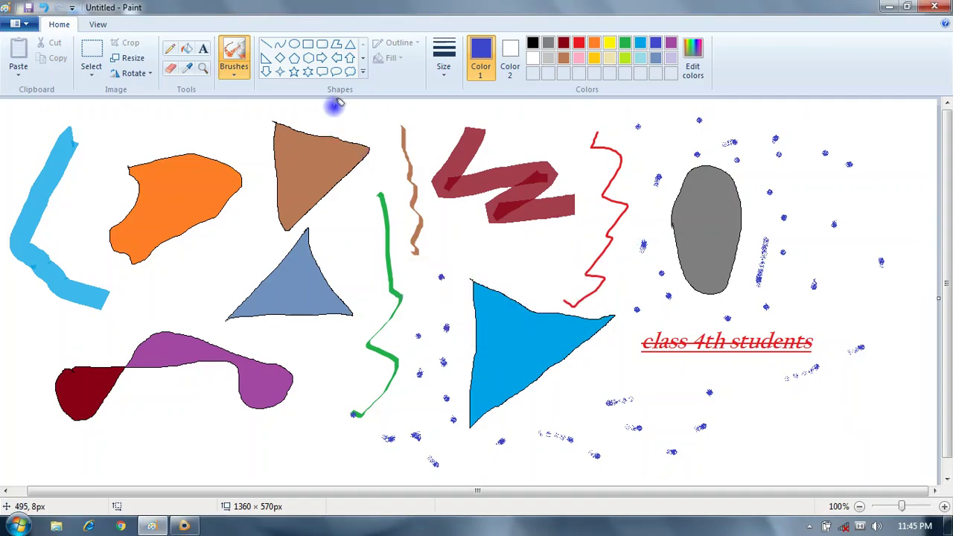
- Start a new blank picture without saving the current drawing
click(369, 132)
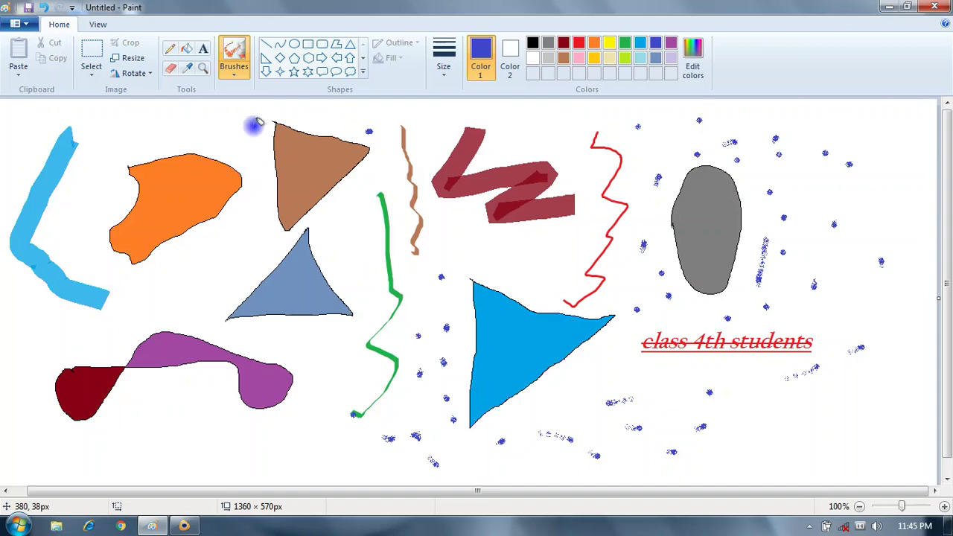
click(16, 25)
click(32, 47)
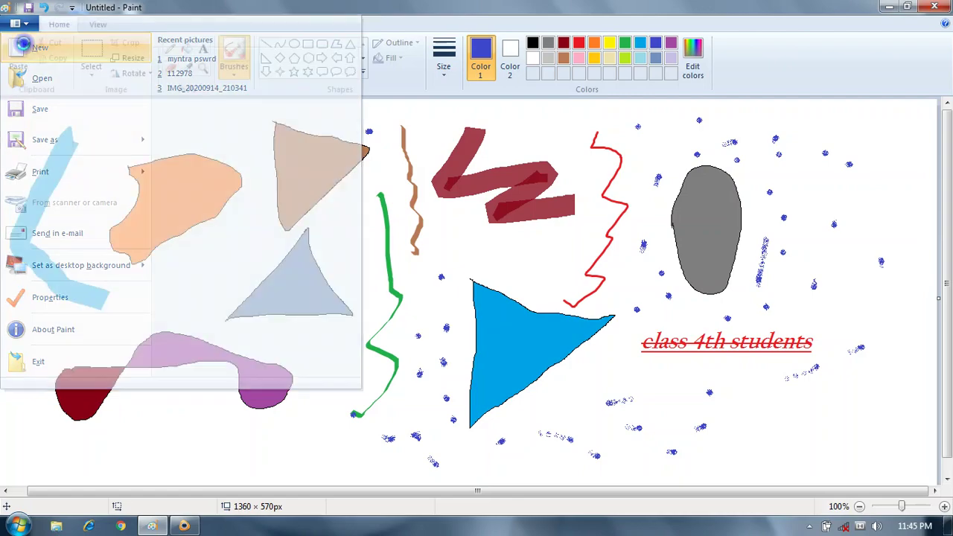
click(507, 267)
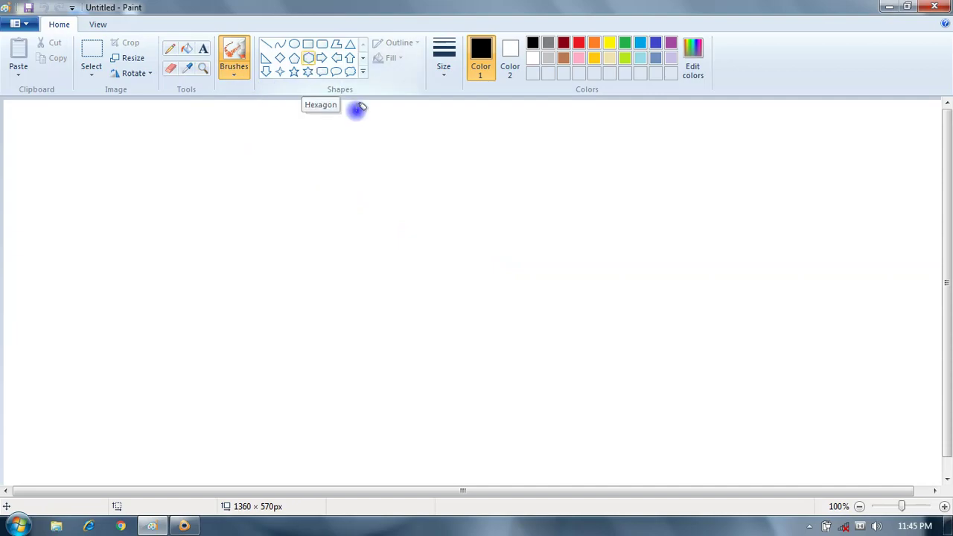
- Look through the full set of available shapes and select the Line shape
click(363, 73)
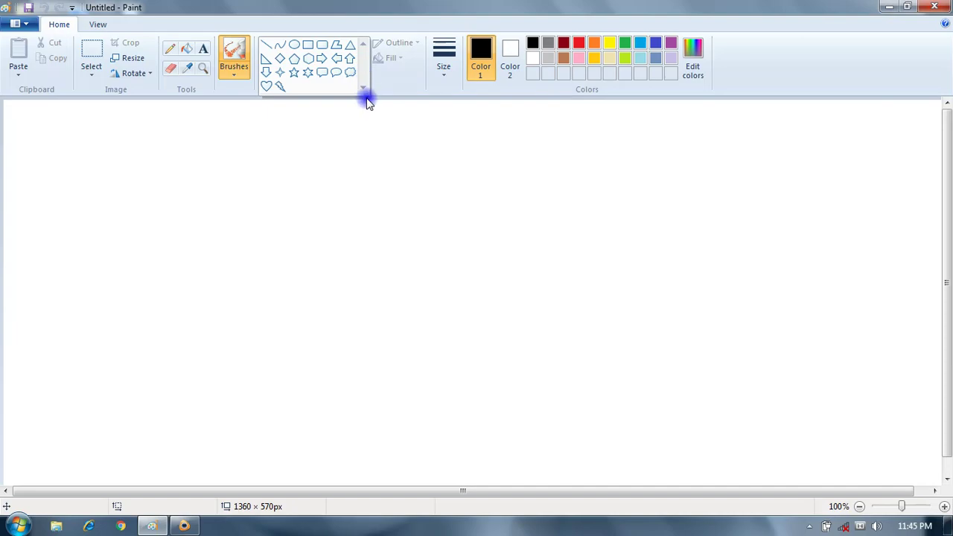
click(350, 121)
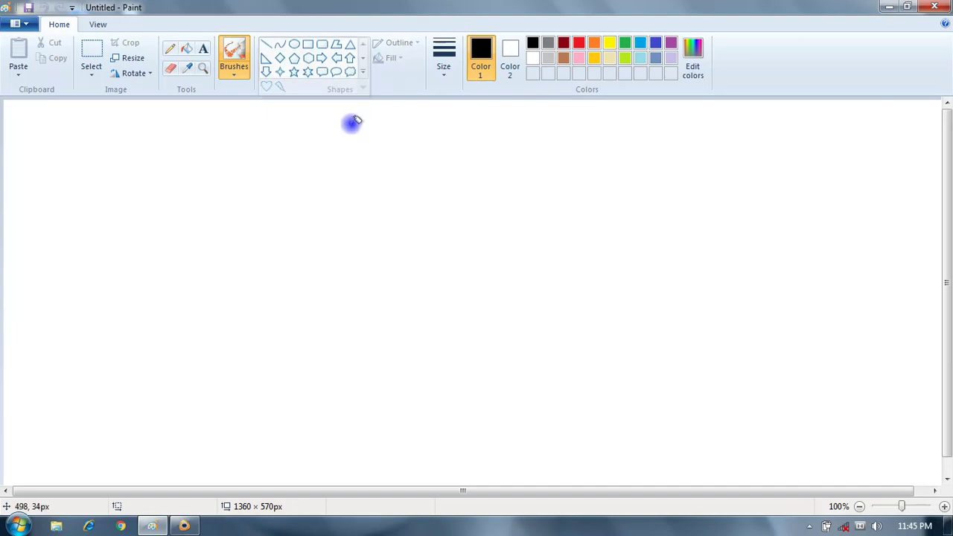
click(364, 59)
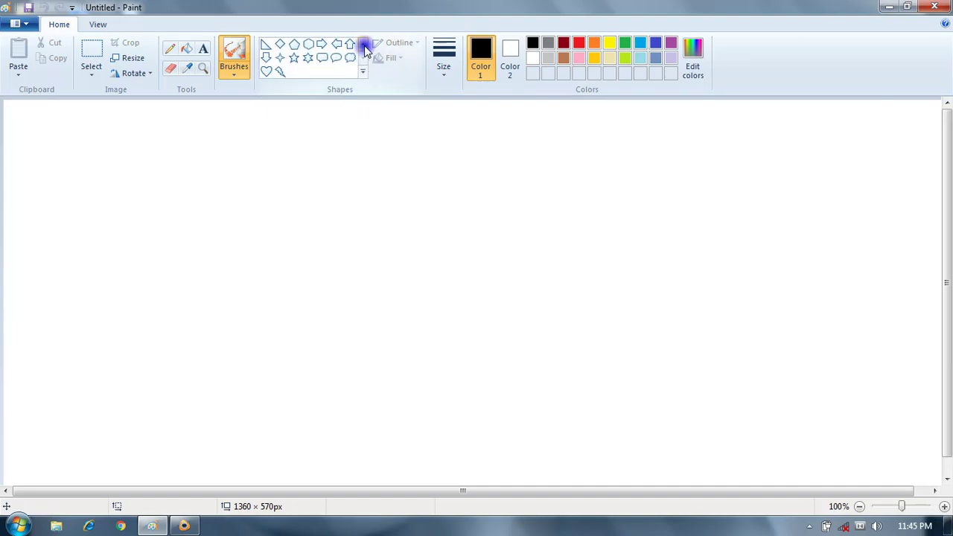
click(363, 46)
click(275, 51)
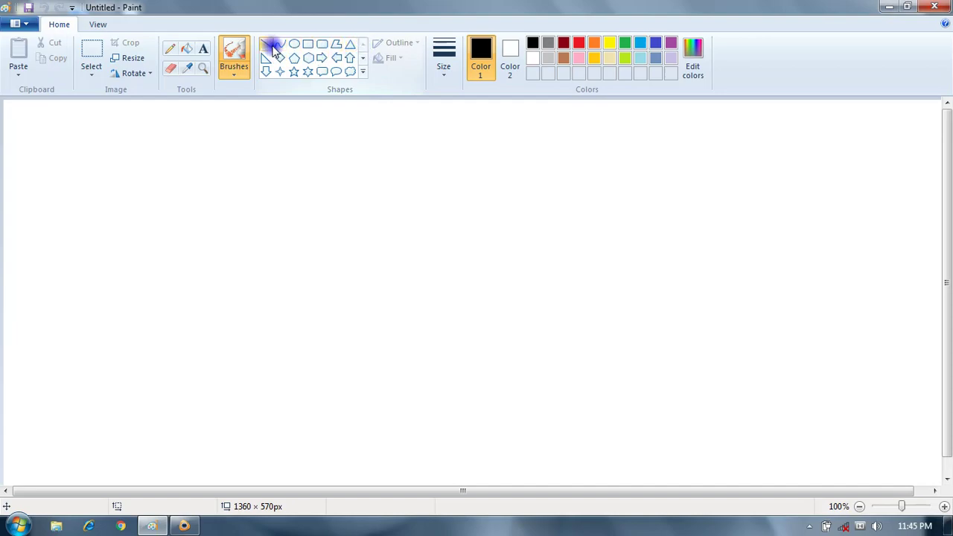
click(267, 46)
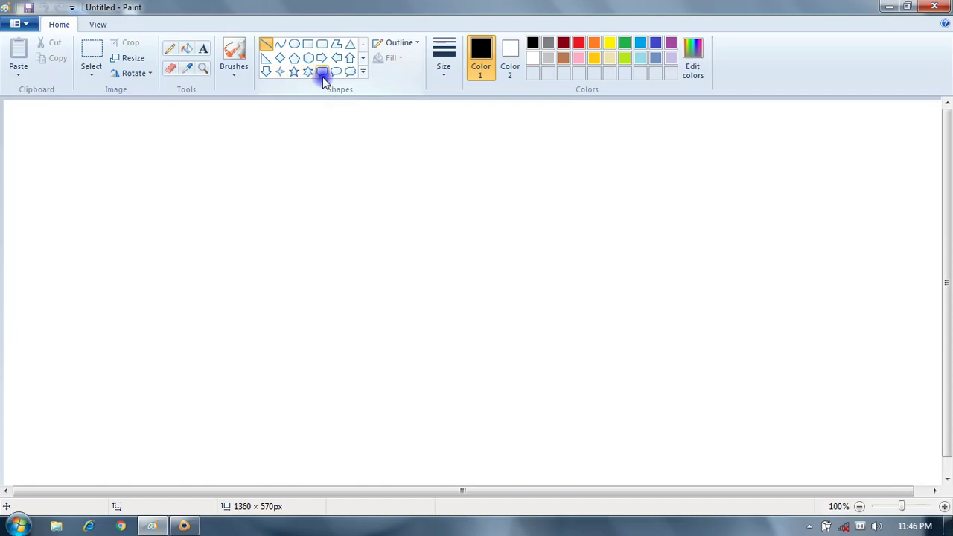
- Draw a cloud callout about 141 × 121 px in the upper left part of the canvas
click(362, 75)
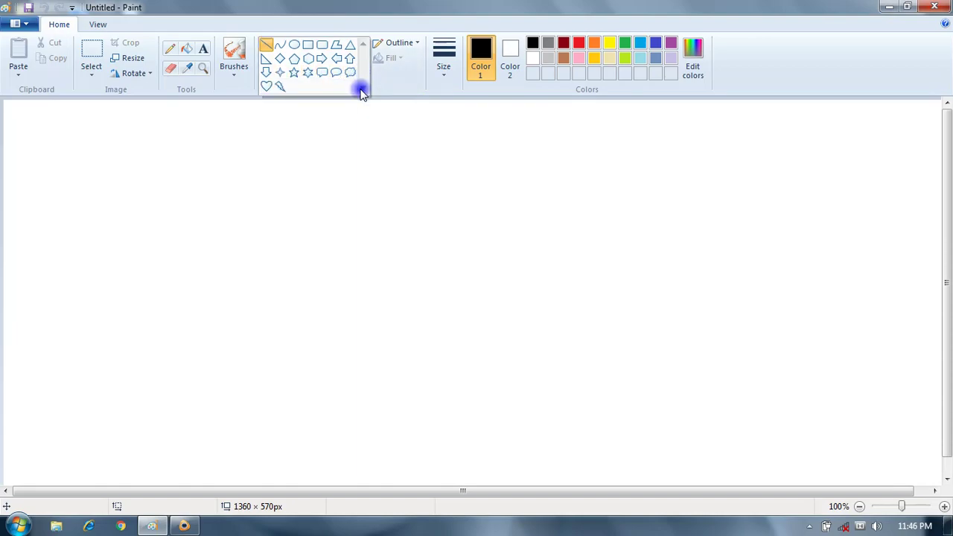
click(348, 75)
drag(216, 132, 318, 217)
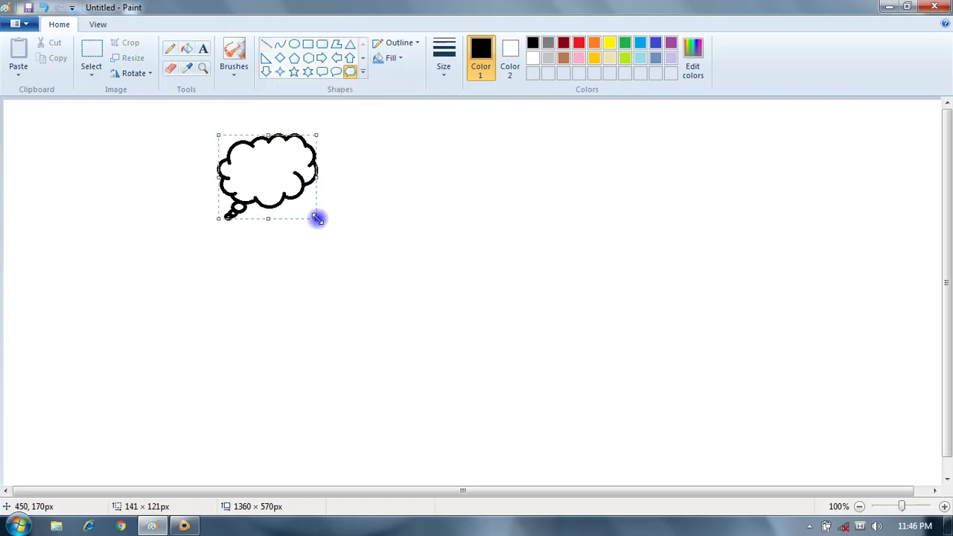
- Draw a six-point star just below the cloud callout and deselect it
click(308, 71)
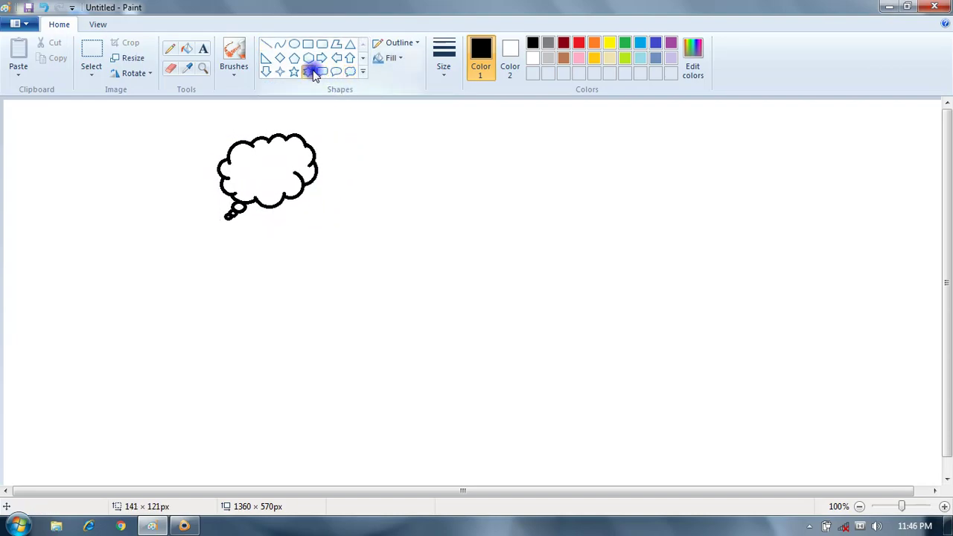
drag(269, 250, 361, 347)
click(287, 175)
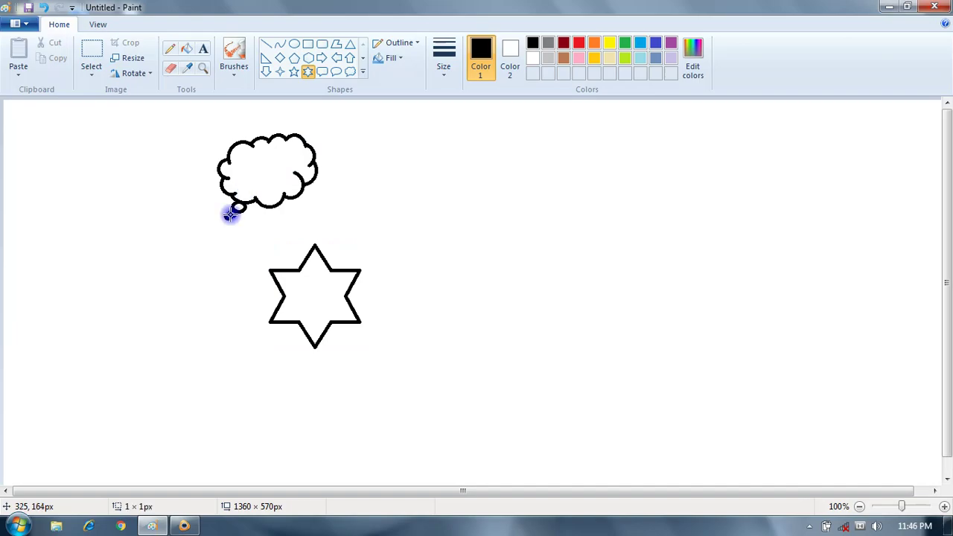
- Draw a second six-point star about 179 × 181 px around the cloud callout and move it to the empty area on the right
drag(206, 115, 331, 241)
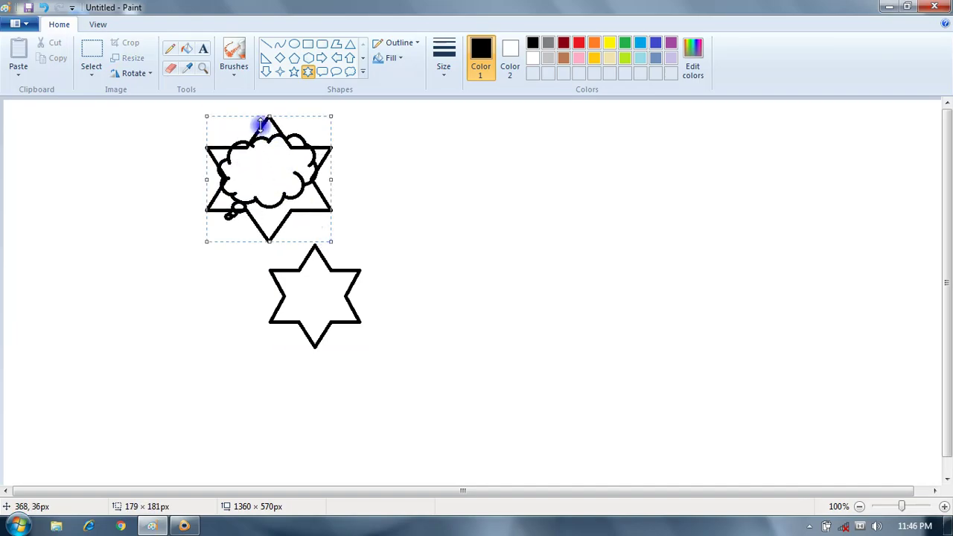
mouse_move(270, 128)
mouse_down()
mouse_move(423, 157)
mouse_move(438, 151)
mouse_up()
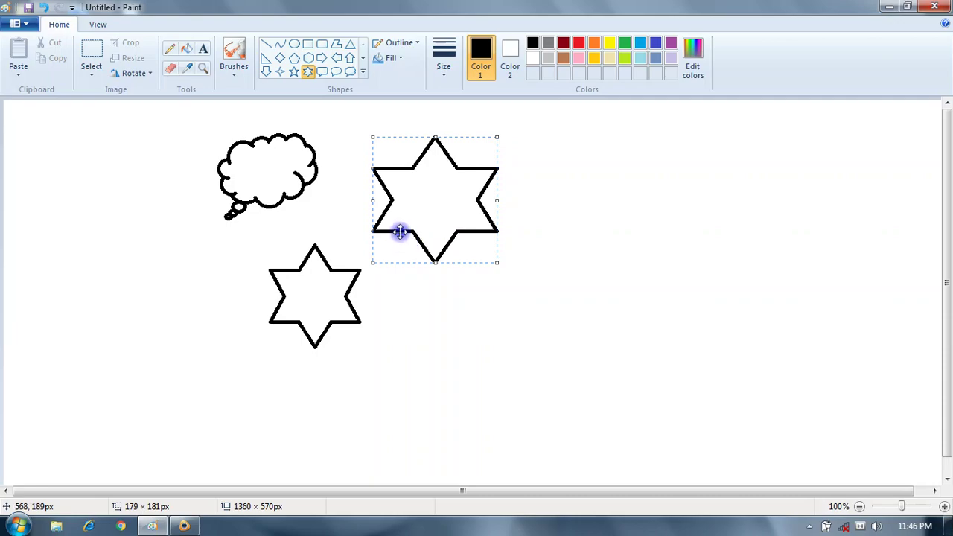
click(417, 45)
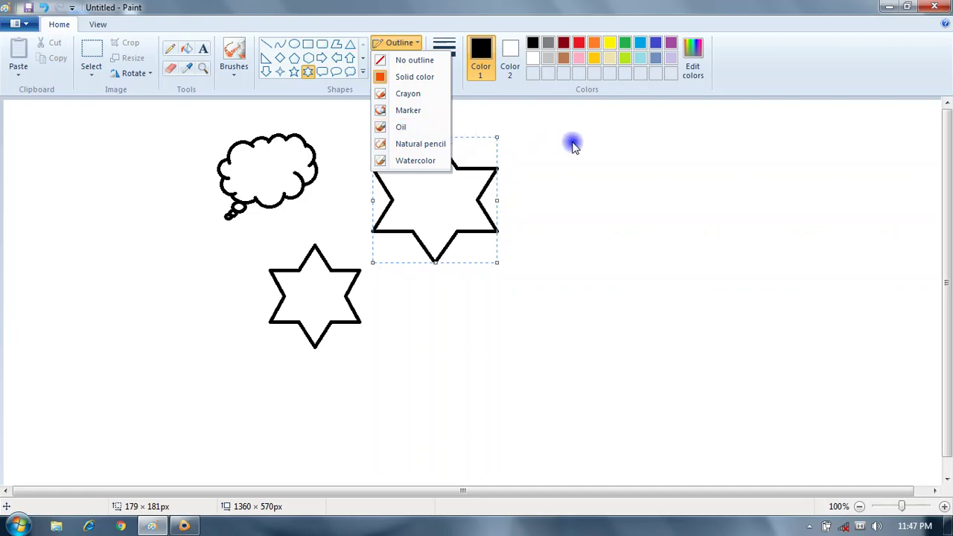
click(412, 43)
drag(412, 139, 586, 174)
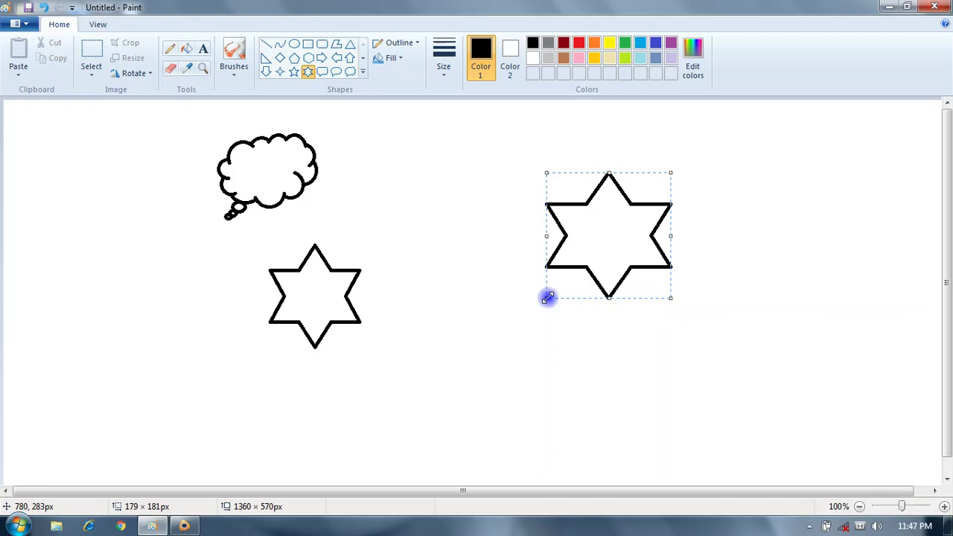
- Enlarge the second star to about 263 × 279 px and give it a Watercolor outline
drag(548, 298, 512, 344)
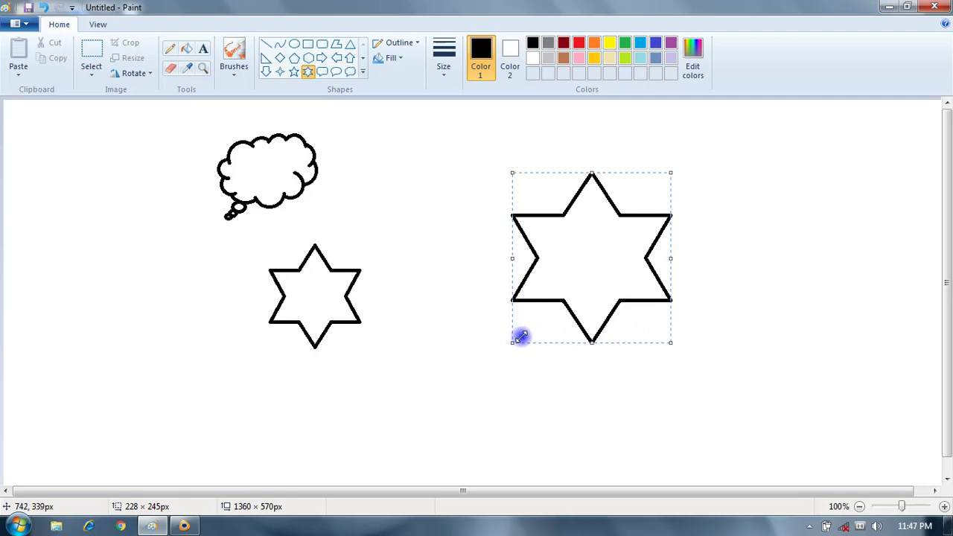
drag(512, 343, 487, 367)
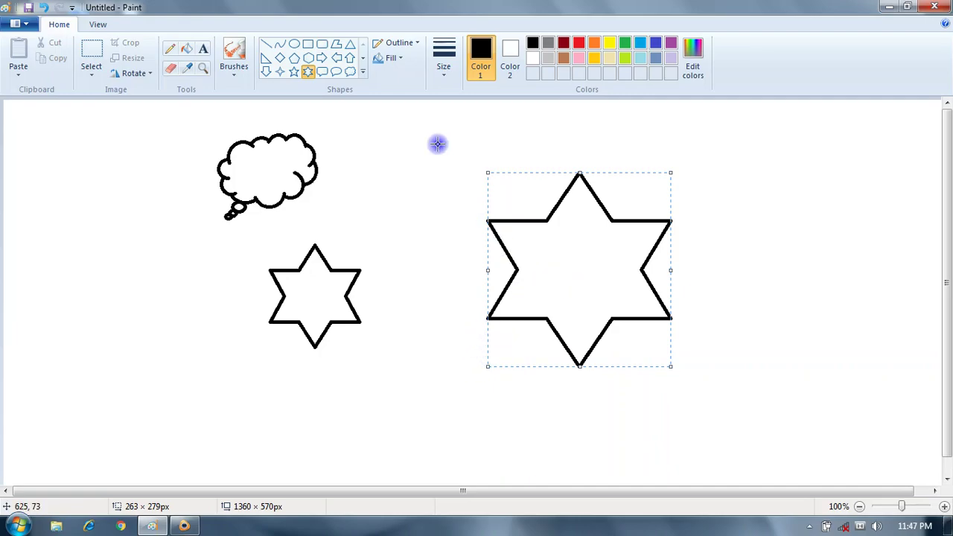
click(420, 48)
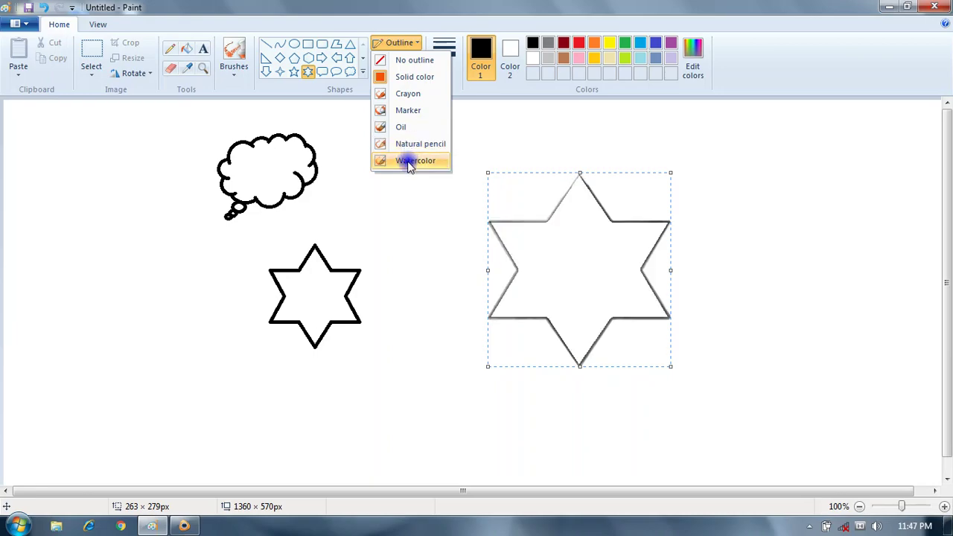
click(409, 161)
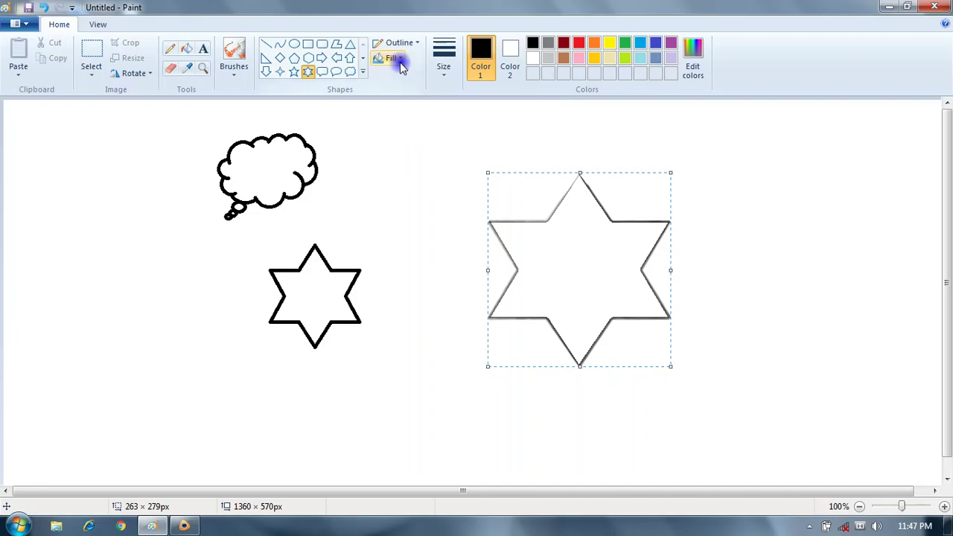
- Give the selected large star a Crayon fill and set its outline to the thinnest width
click(400, 59)
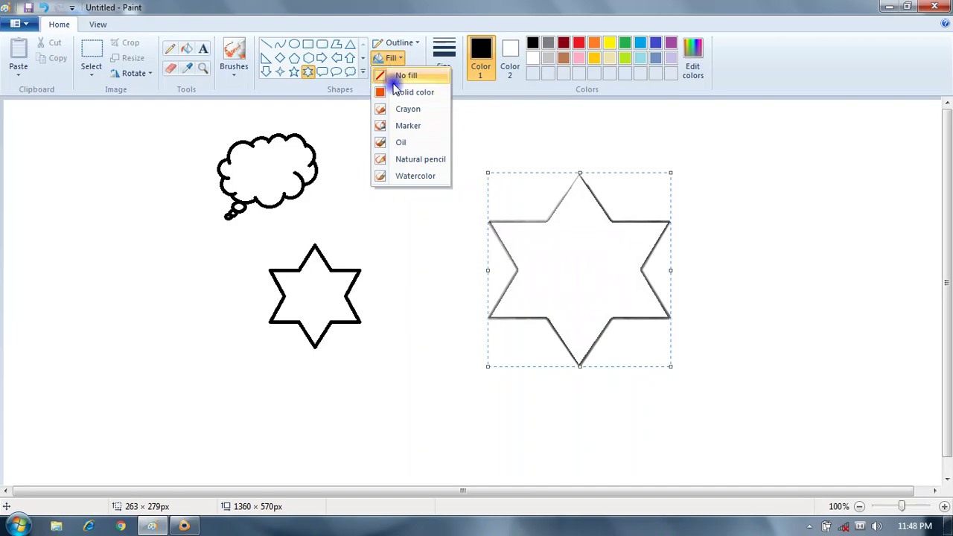
click(401, 127)
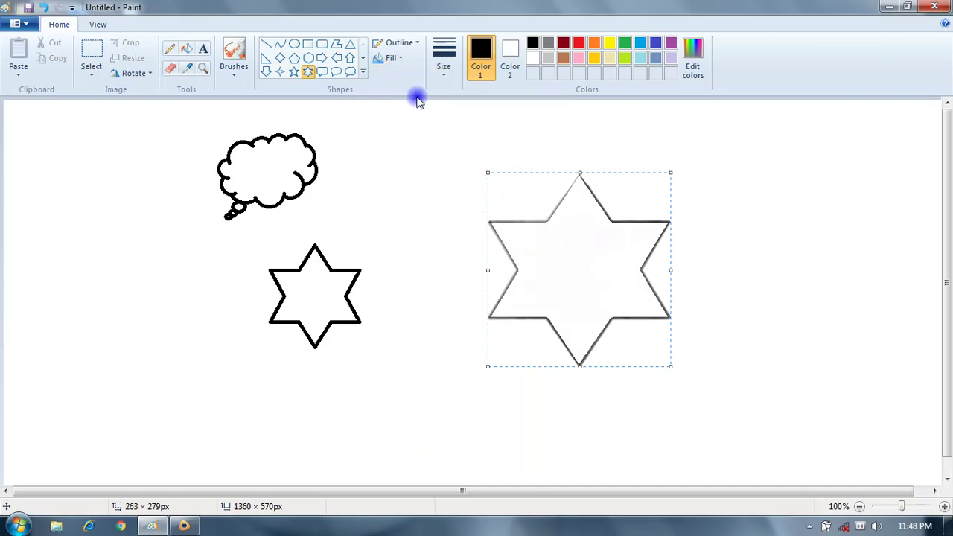
click(379, 63)
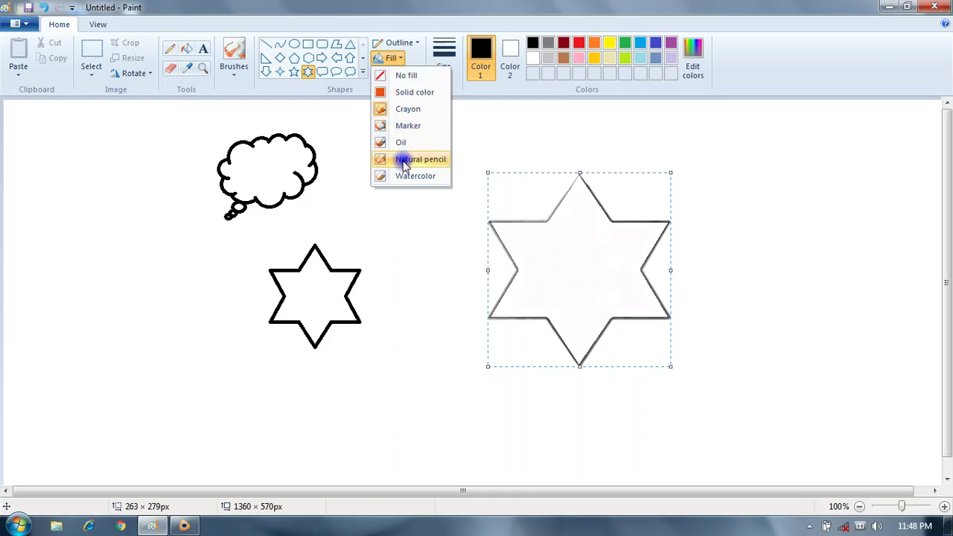
click(424, 234)
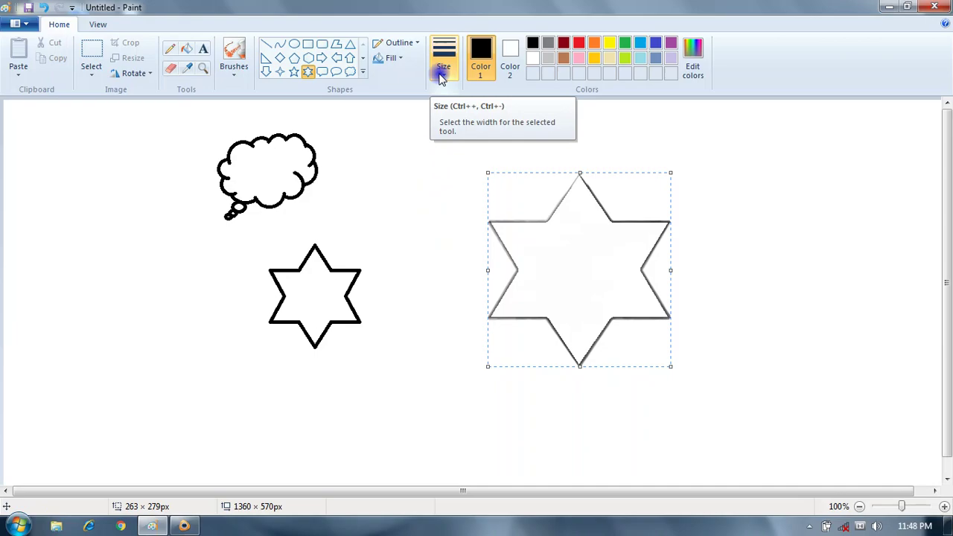
click(441, 74)
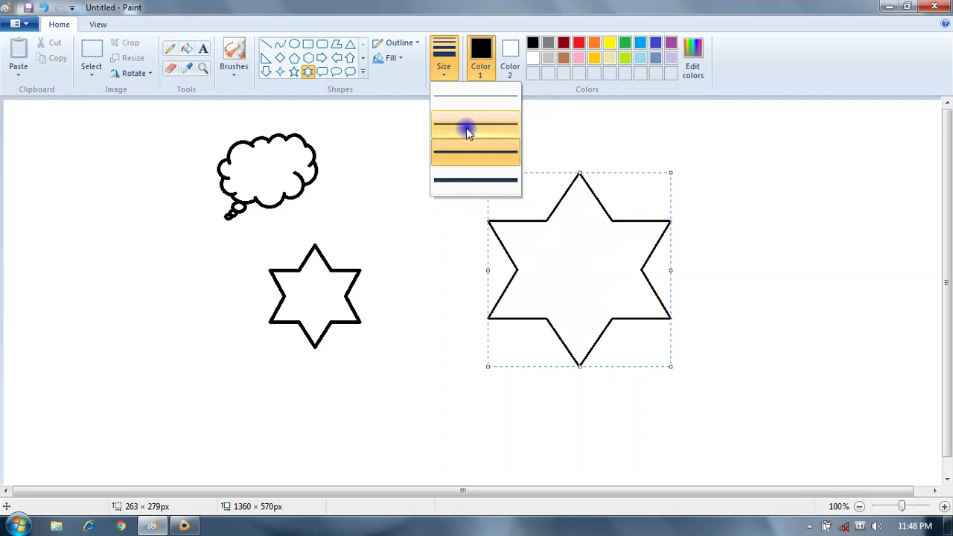
click(467, 97)
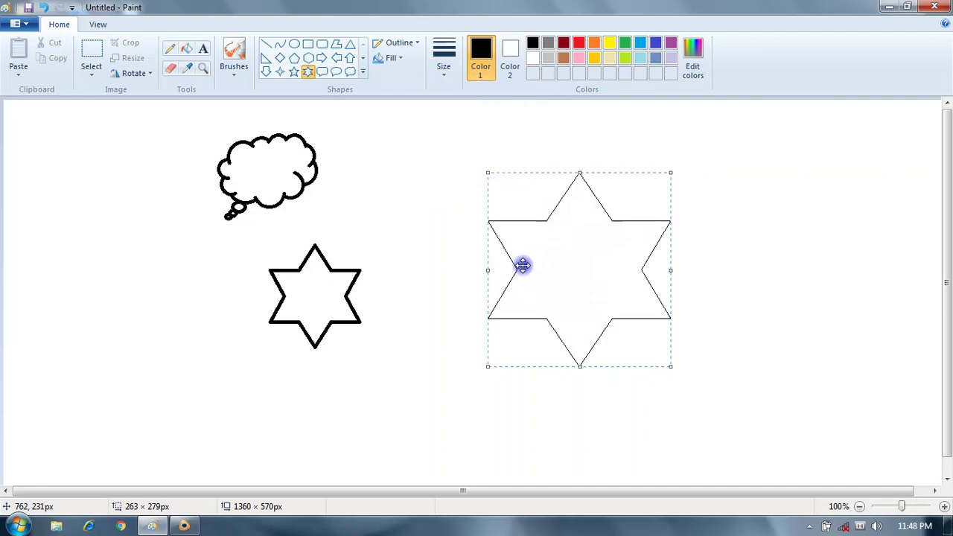
- Fill the large star with red using the Fill tool, covering its upper, middle, lower and side areas
click(186, 50)
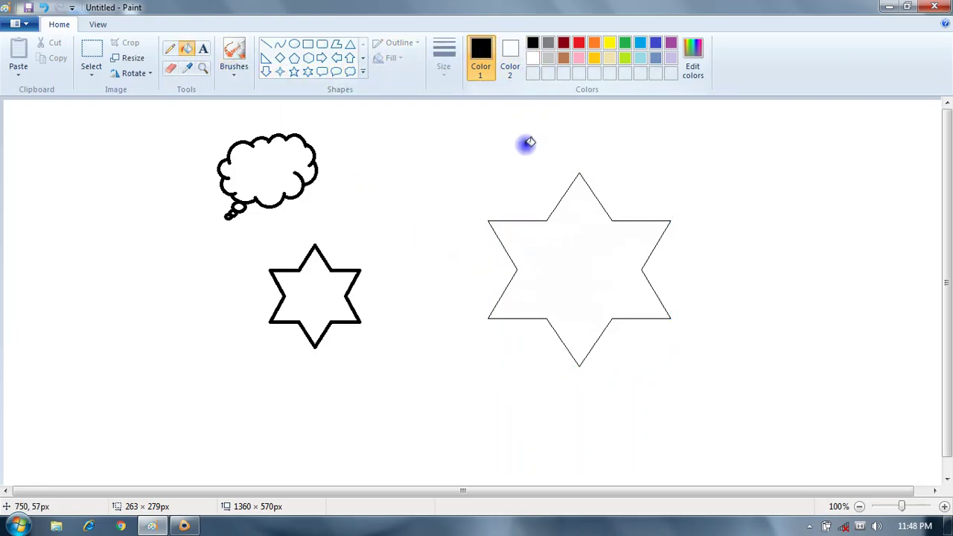
click(580, 46)
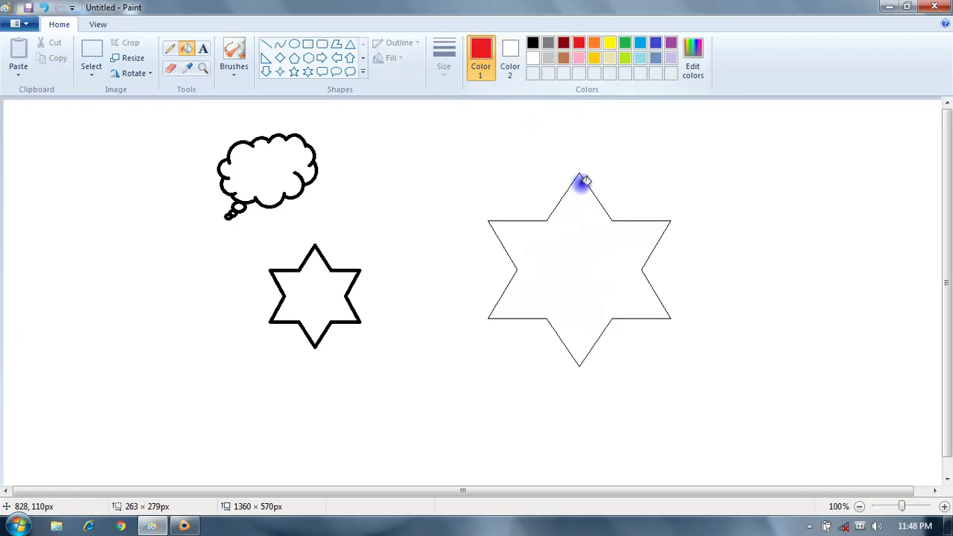
click(579, 239)
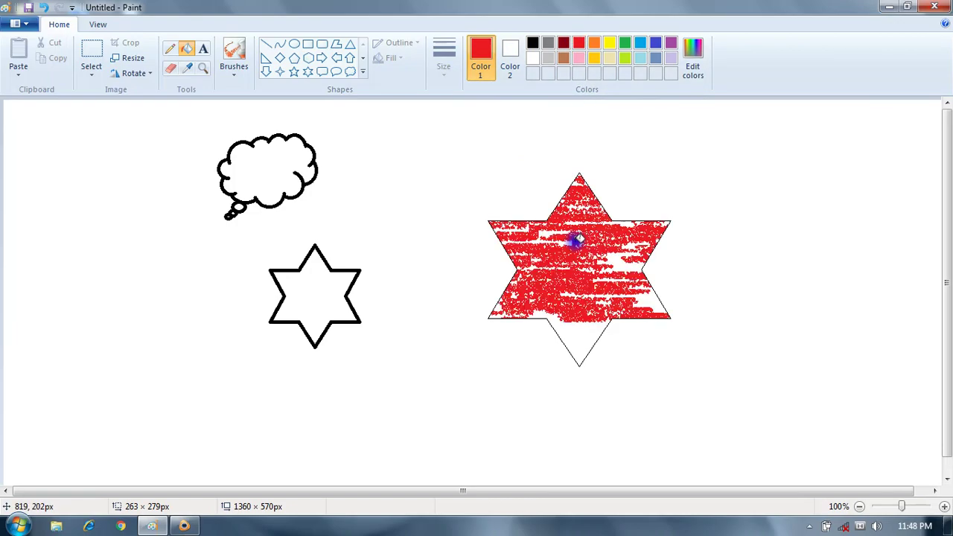
click(576, 327)
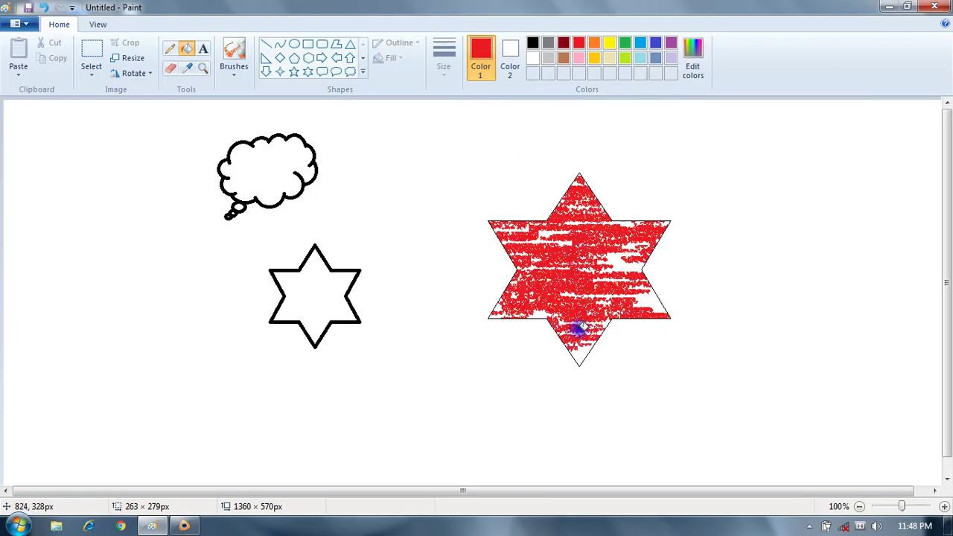
click(653, 302)
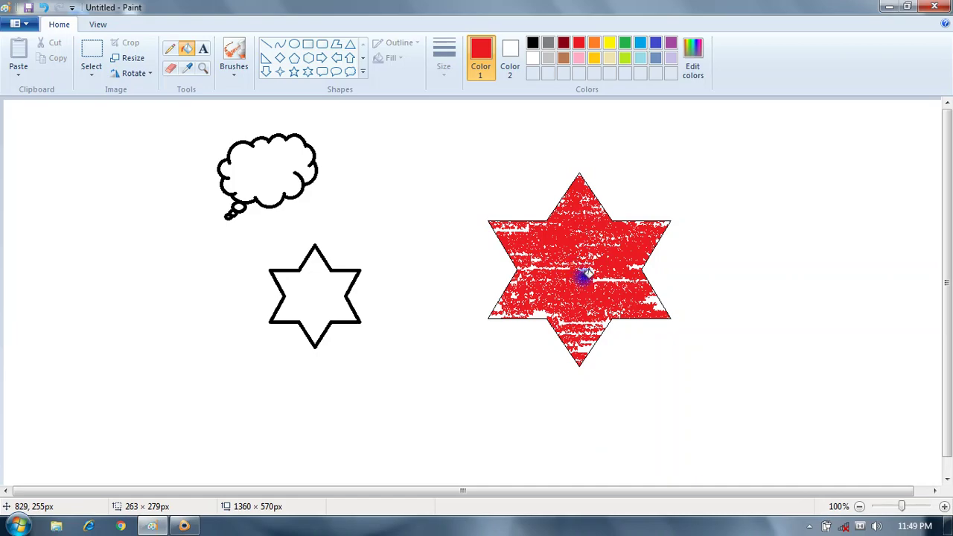
- Draw a red S-shaped curve about 280 px tall to the left of the cloud callout
click(279, 42)
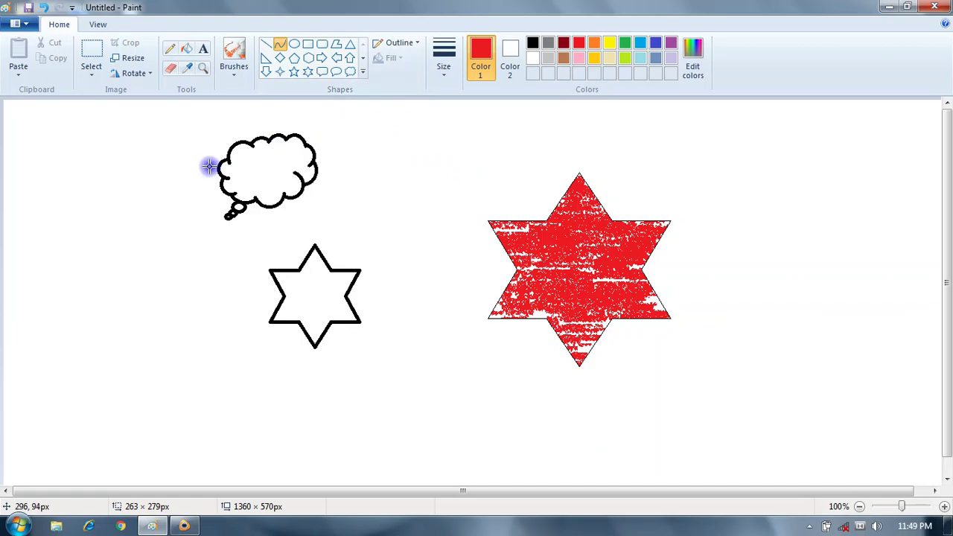
drag(105, 157, 154, 351)
drag(131, 249, 35, 275)
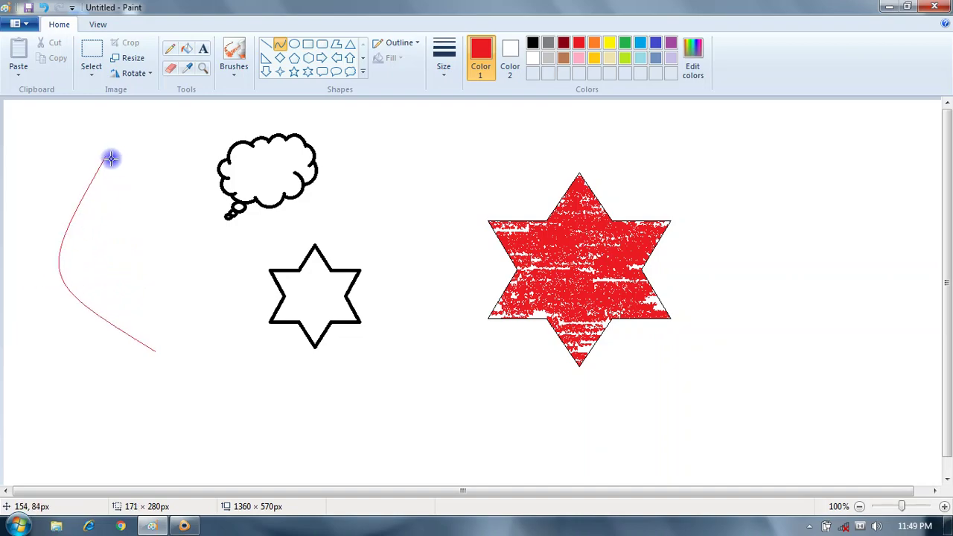
drag(106, 157, 192, 151)
- Draw a second S-shaped curve left of the first and adjust its position and size to about 90 × 319 px
click(280, 43)
drag(40, 170, 44, 330)
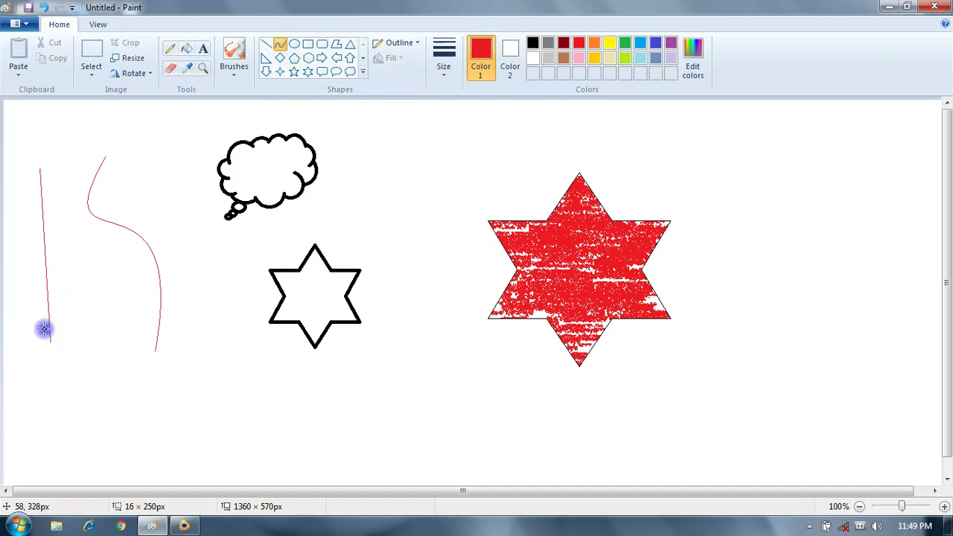
drag(45, 275, 26, 285)
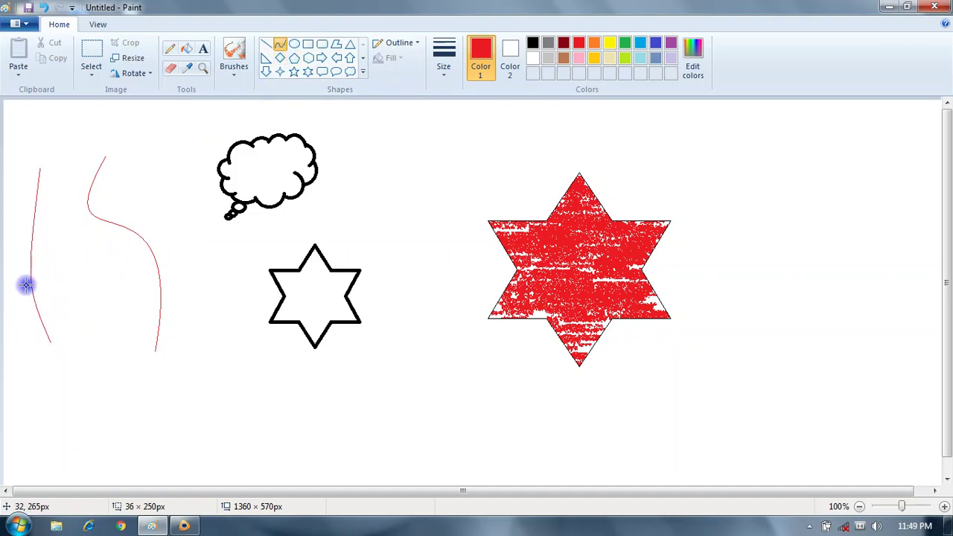
drag(37, 174, 88, 172)
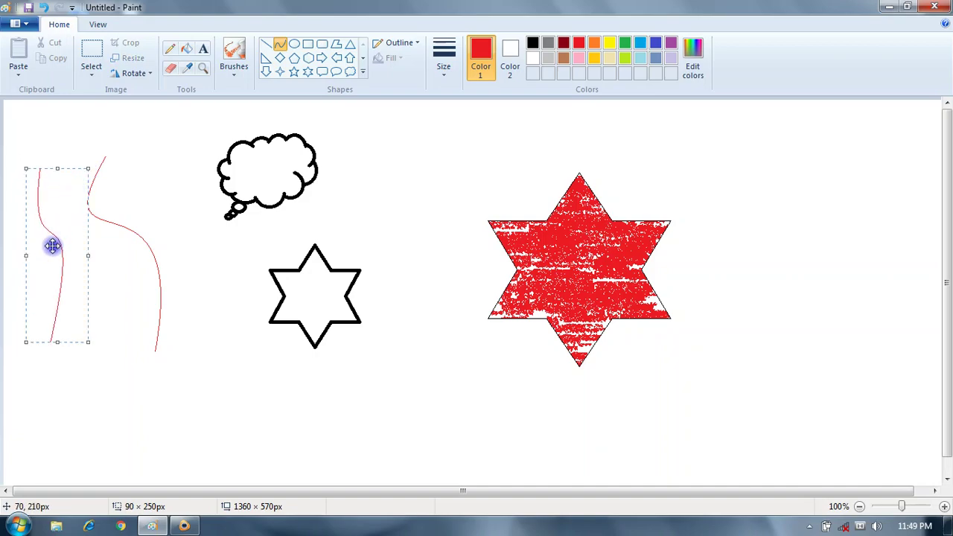
drag(55, 240, 38, 219)
drag(33, 321, 55, 368)
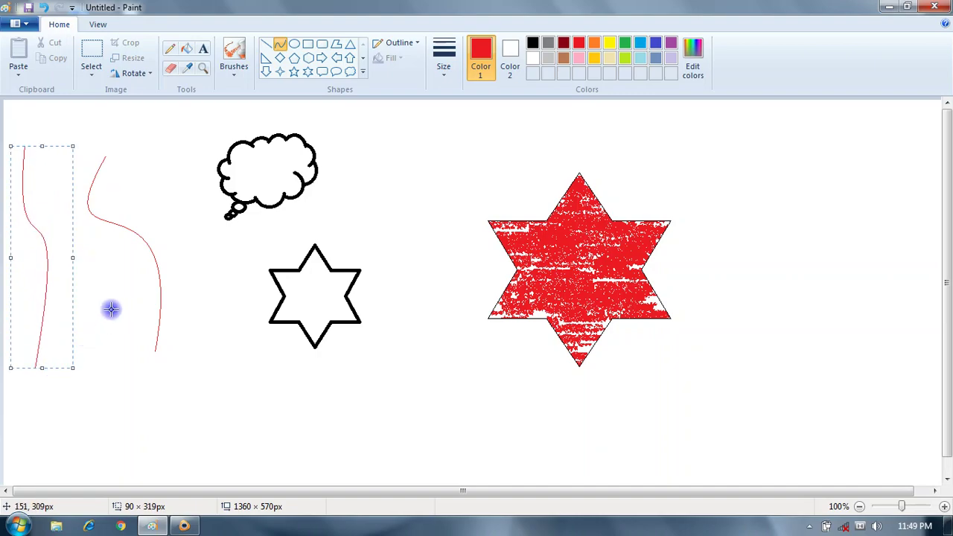
- Draw a thin, nearly closed curve and place it below the small star with its frame resized to about 291 × 174 px
click(131, 231)
drag(134, 228, 42, 442)
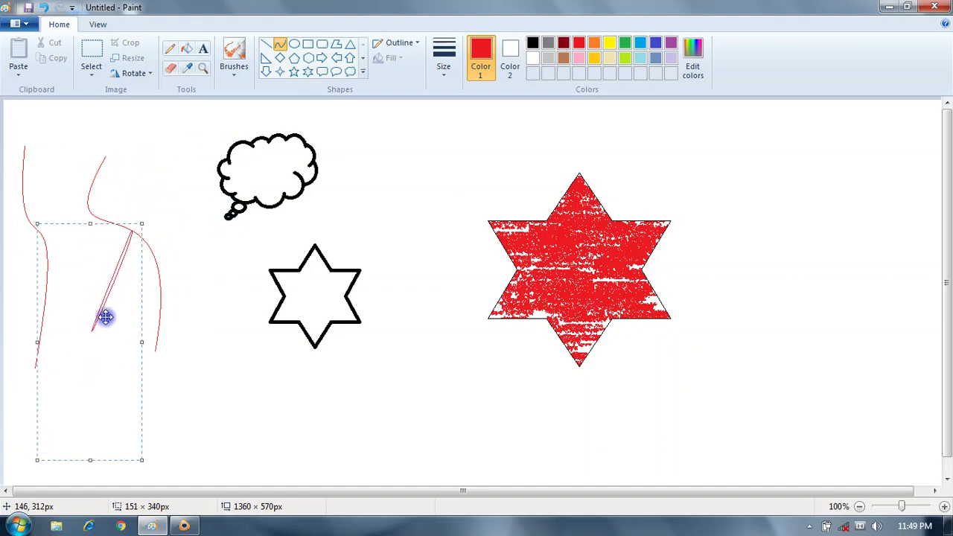
drag(103, 313, 194, 356)
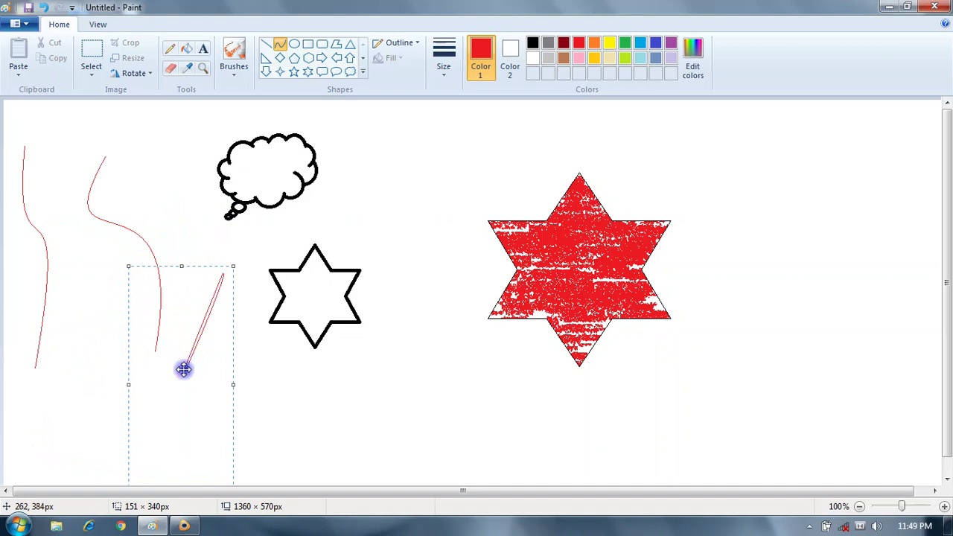
drag(208, 317, 202, 316)
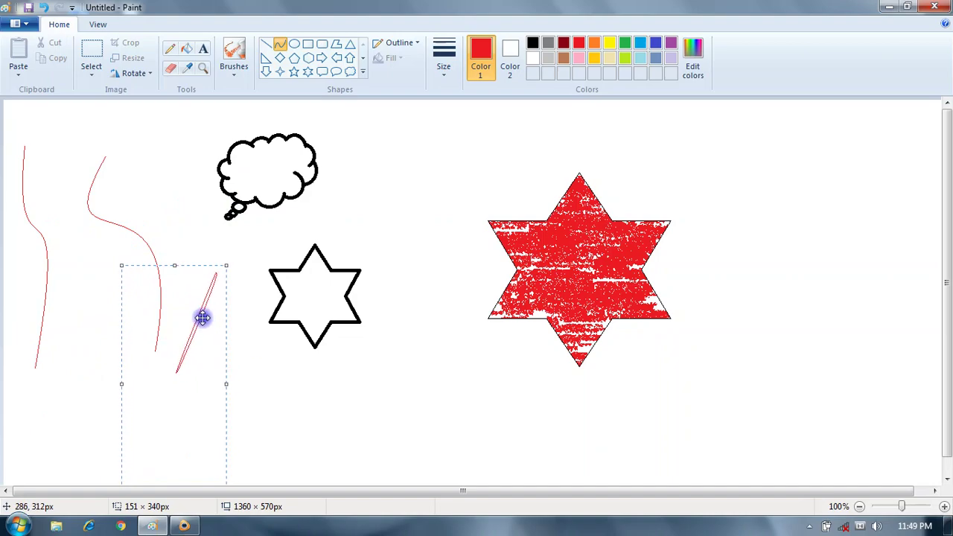
drag(224, 268, 324, 381)
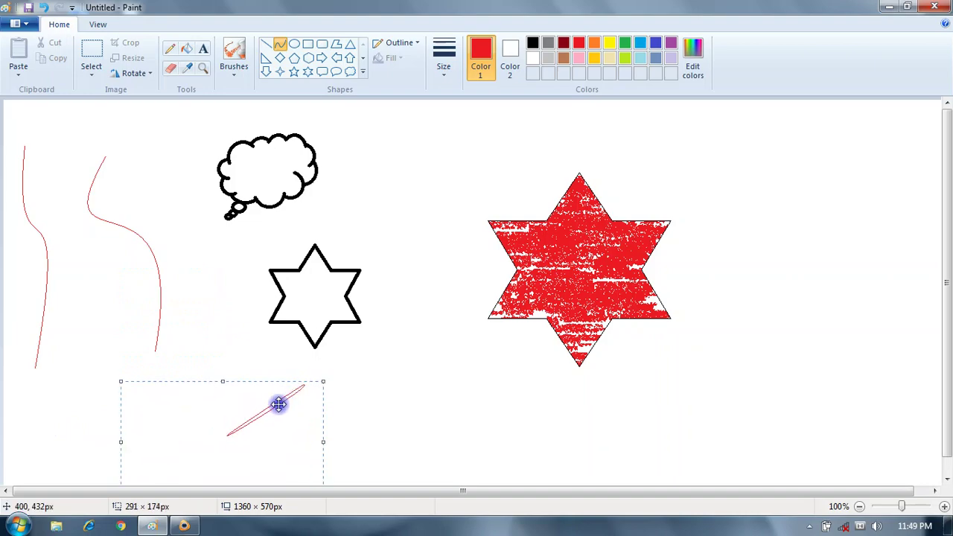
click(379, 385)
- Draw another very thin curve just left of the slanted one below the small star and deselect it
drag(241, 442, 134, 414)
drag(199, 406, 201, 328)
drag(268, 333, 277, 386)
click(359, 383)
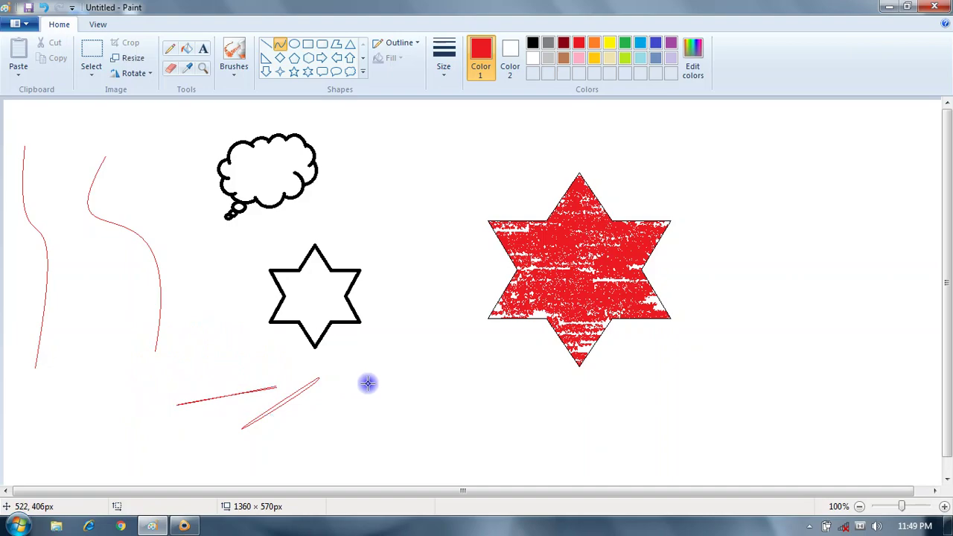
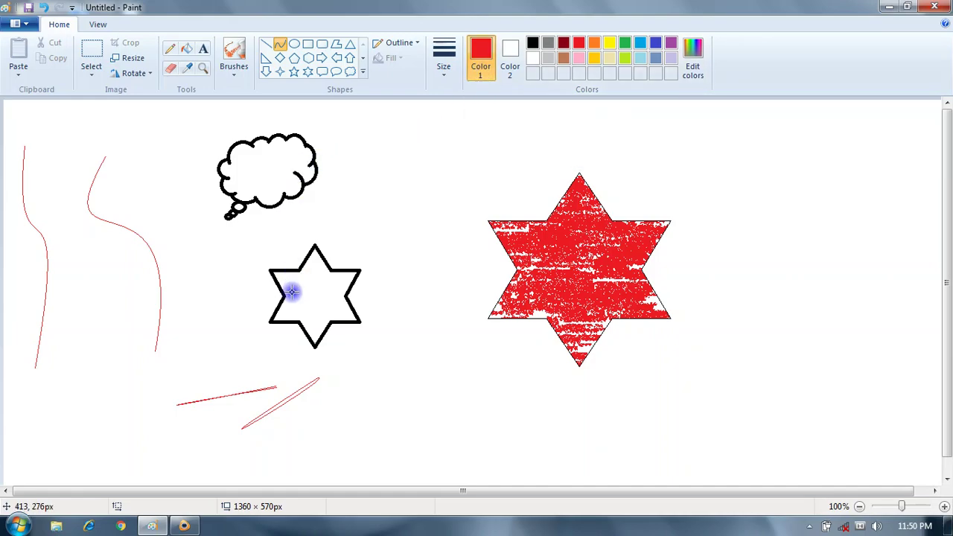
- Fill the cloud callout with red and set Color 2 to light pink
click(193, 49)
click(276, 179)
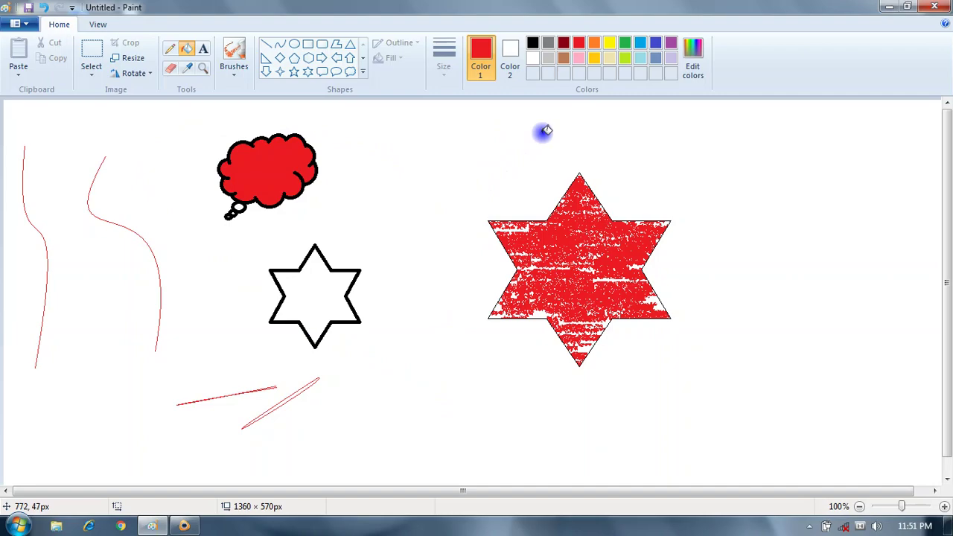
click(513, 71)
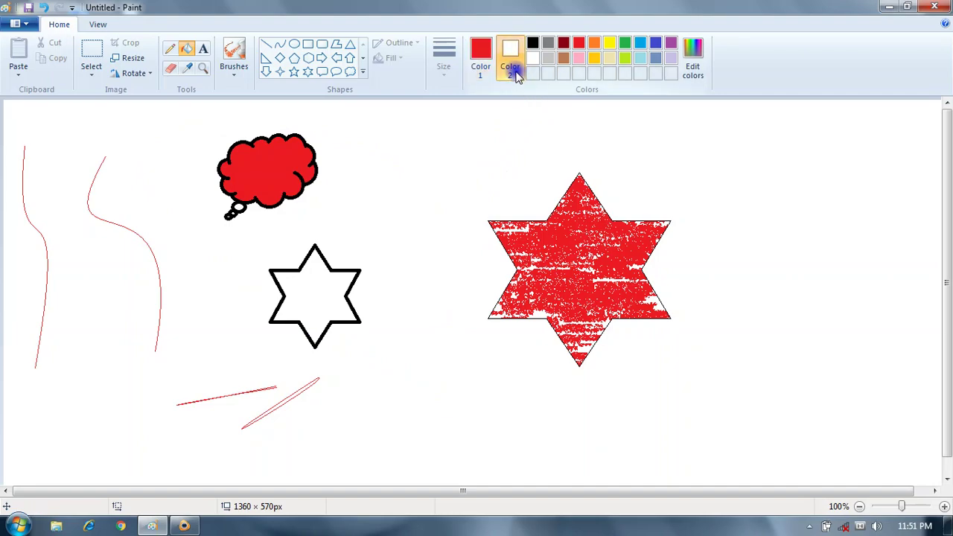
click(579, 59)
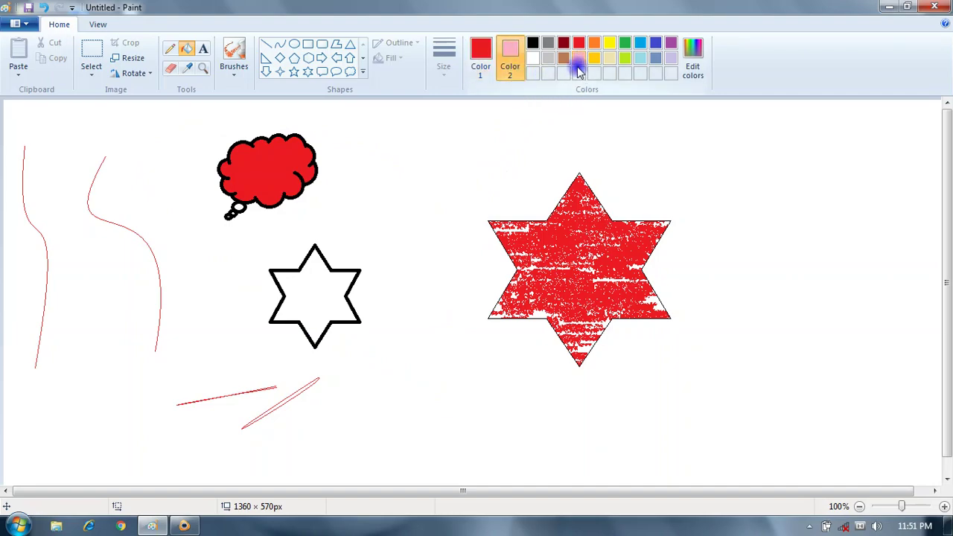
- Fill the canvas background with red and turn it back to white with a second fill
click(540, 117)
click(492, 58)
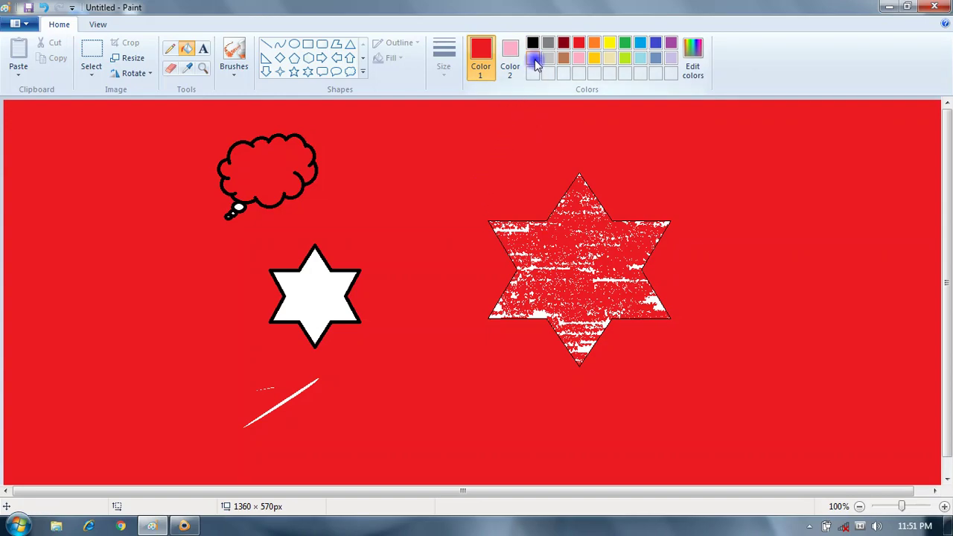
click(533, 59)
click(506, 129)
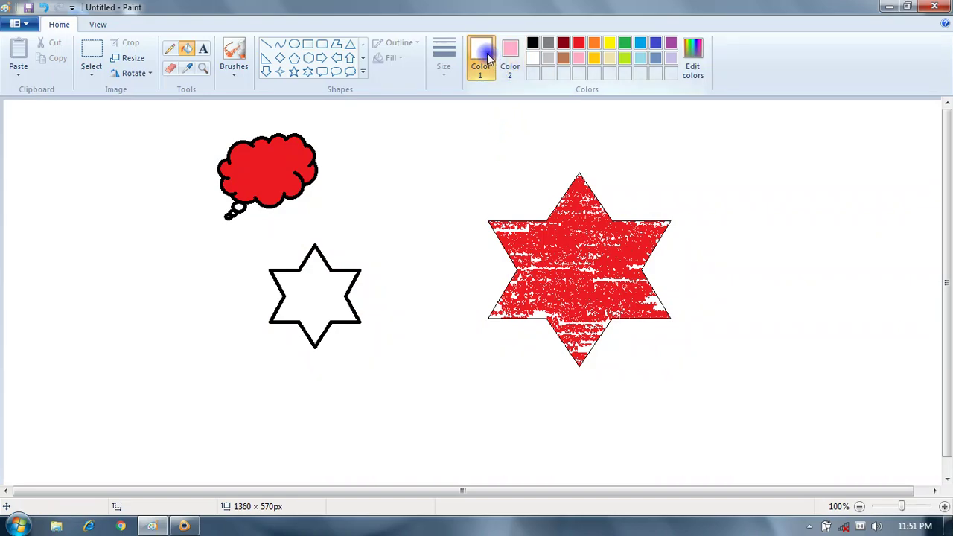
- Set Color 1 to red and fill the small star with it
click(578, 43)
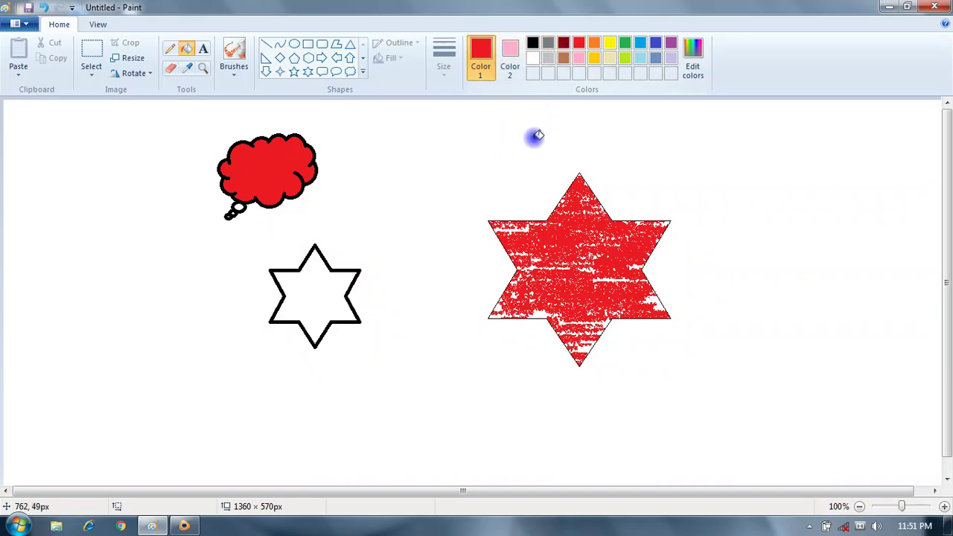
click(330, 293)
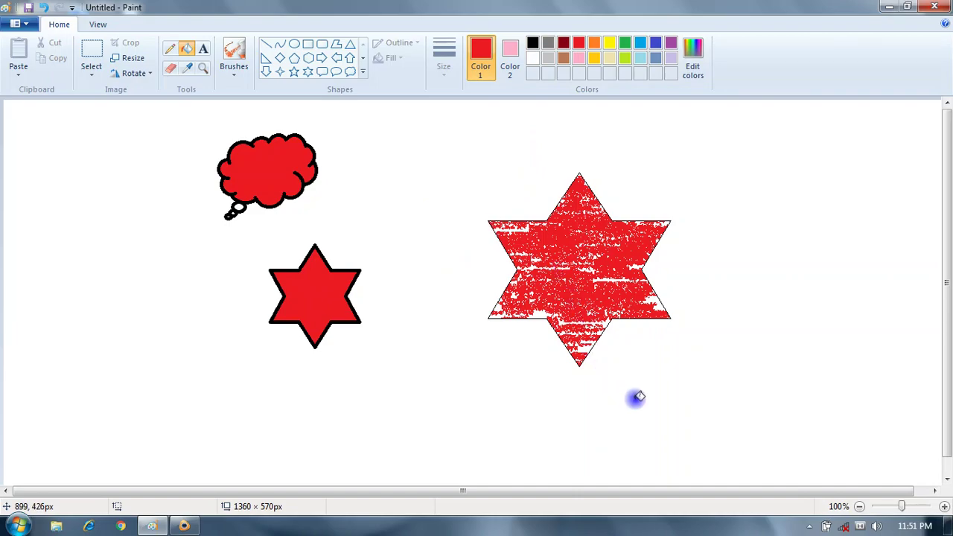
- Edit Color 1 with hue 229, saturation 197 and luminosity 240, add it to the custom colors and accept it
click(695, 75)
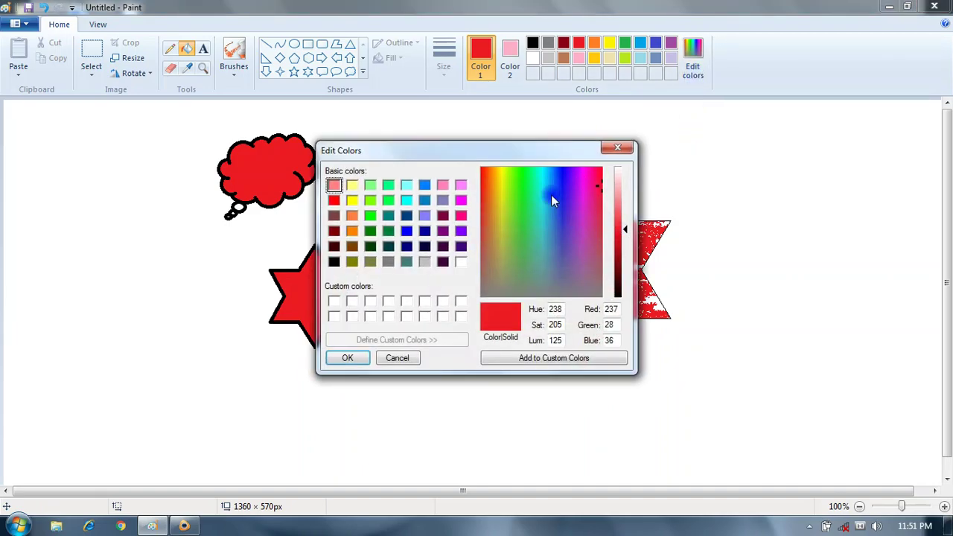
drag(511, 148, 585, 124)
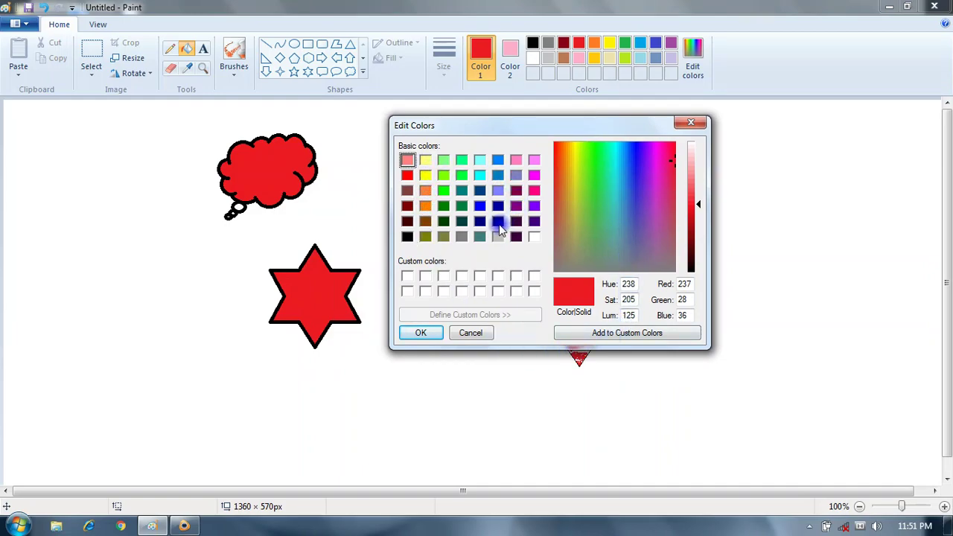
click(407, 277)
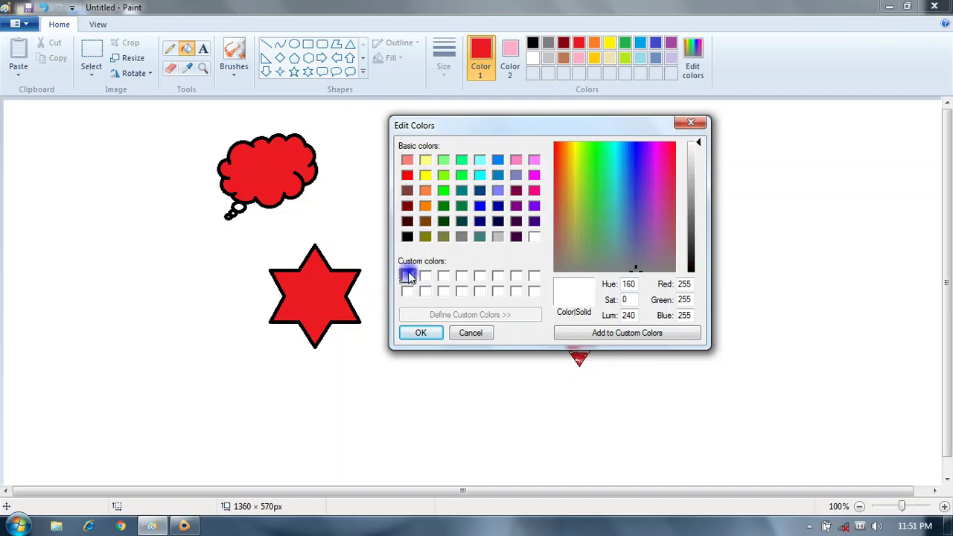
click(444, 276)
click(462, 278)
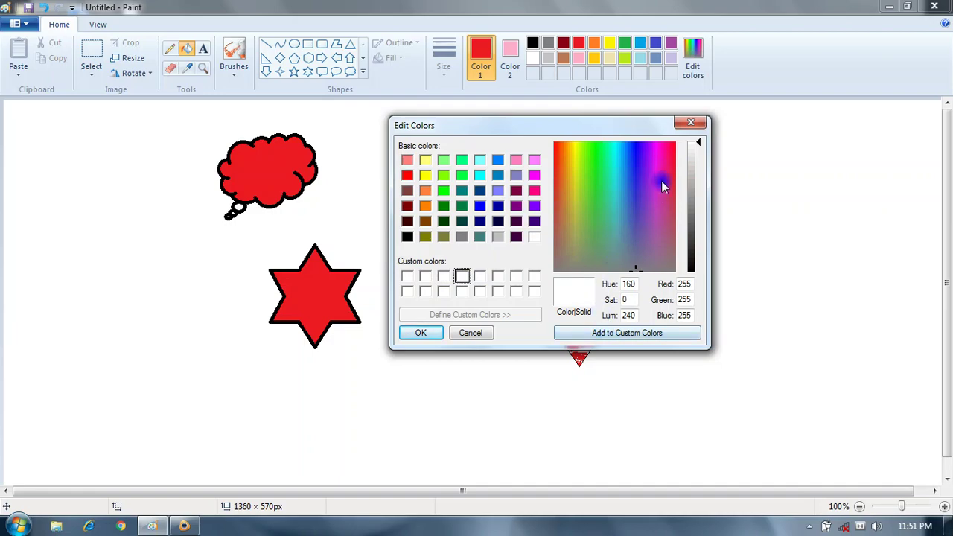
click(670, 168)
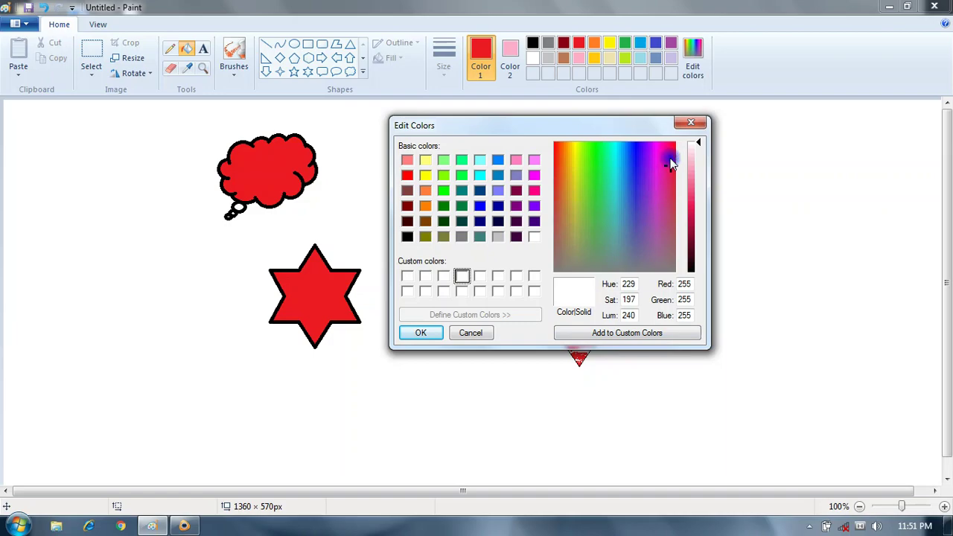
click(631, 334)
click(623, 337)
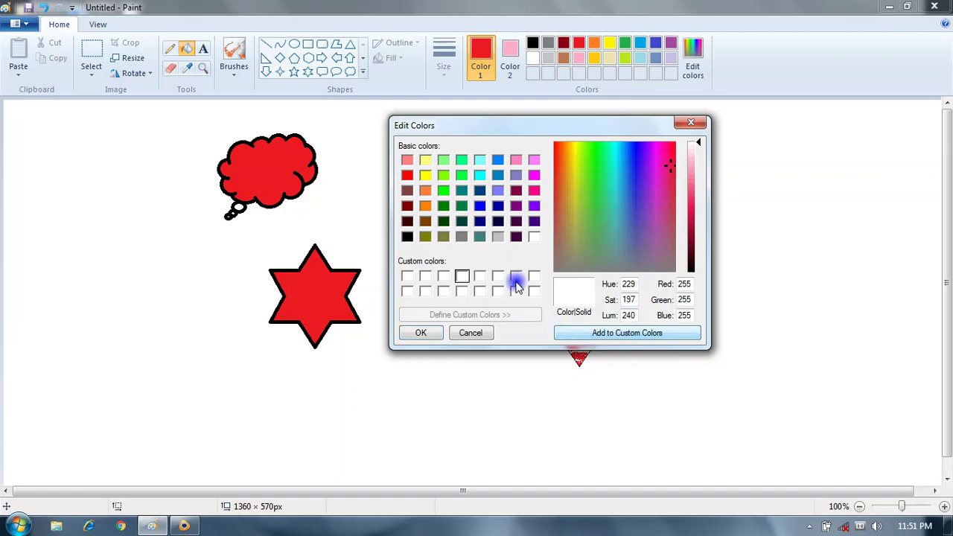
click(439, 335)
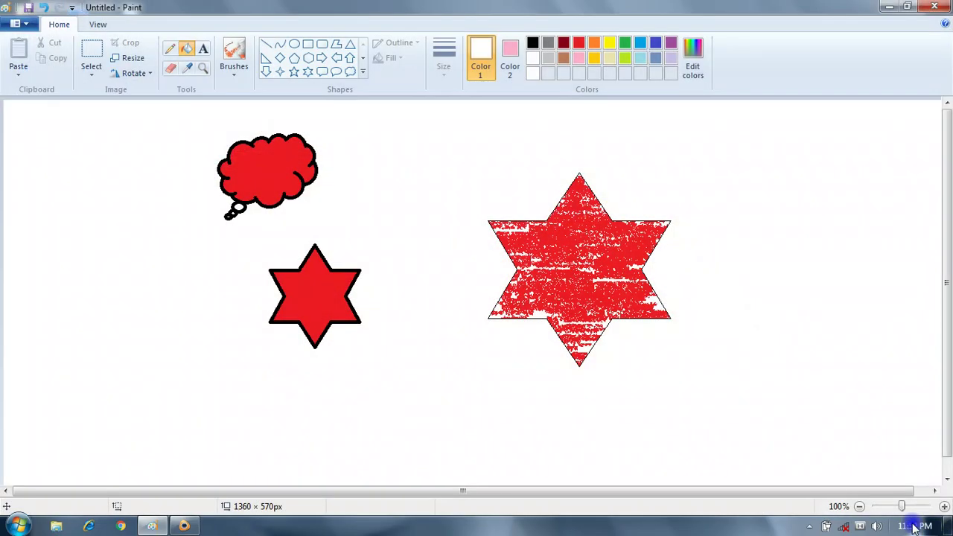
click(809, 527)
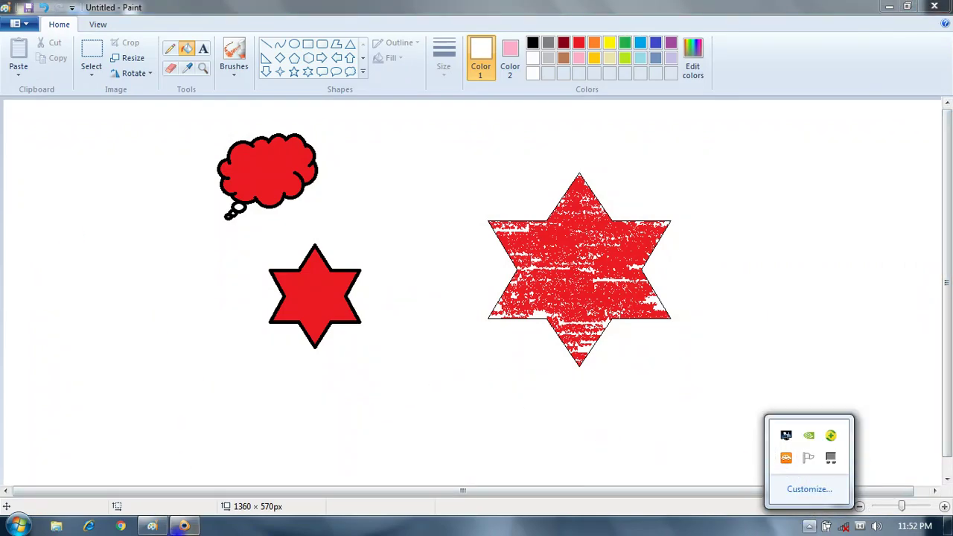
click(184, 527)
click(427, 313)
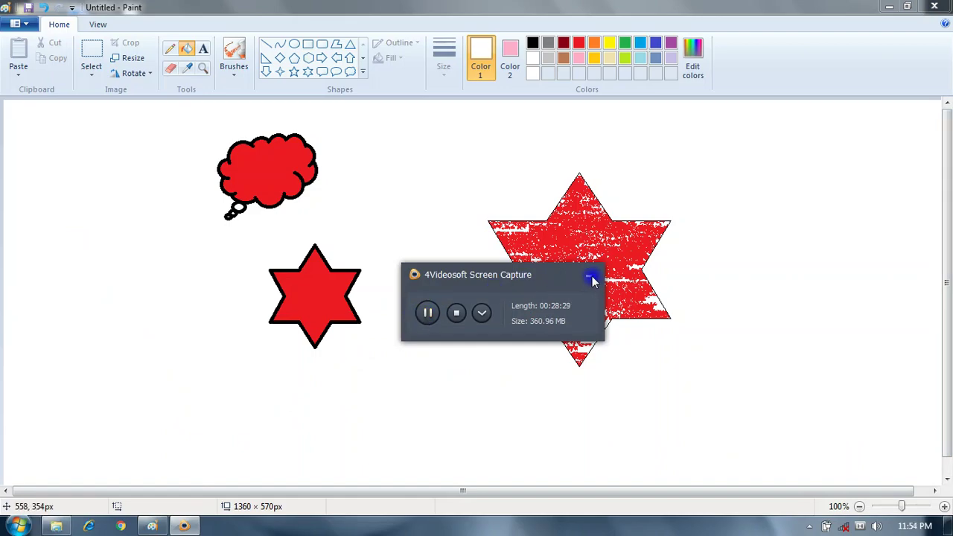
click(590, 278)
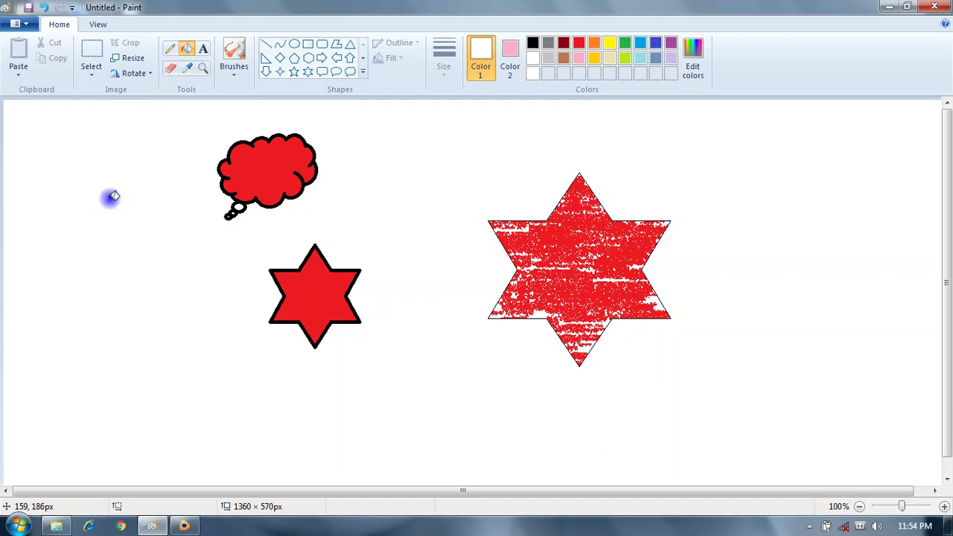
click(94, 77)
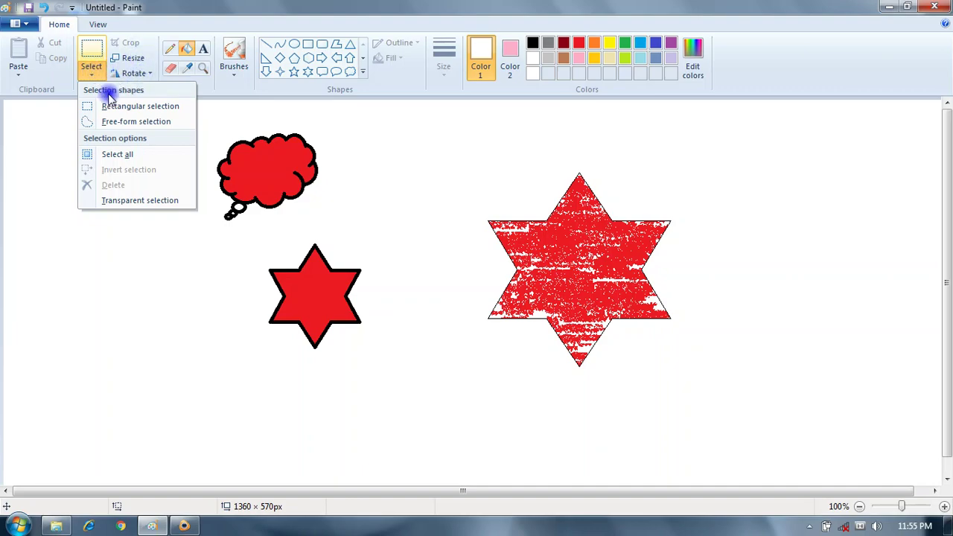
click(3, 145)
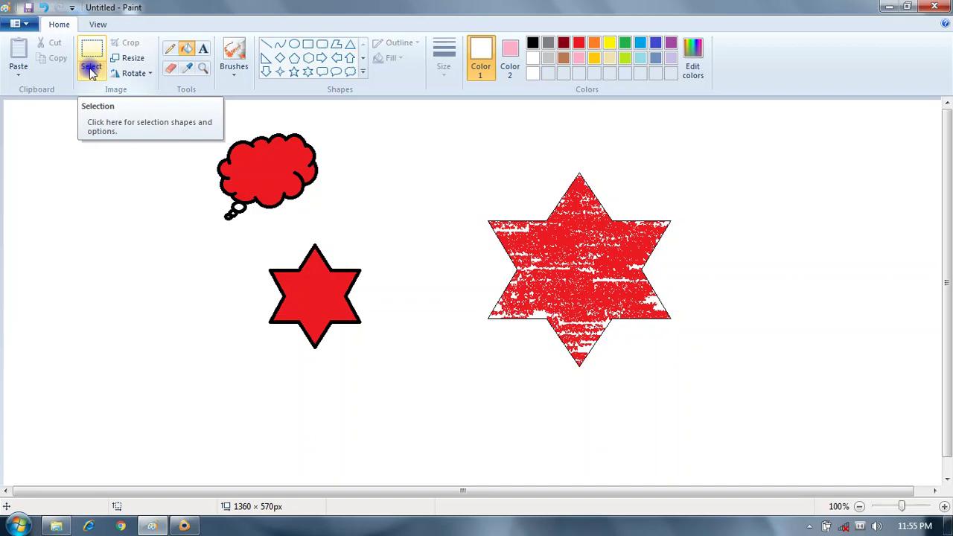
click(25, 25)
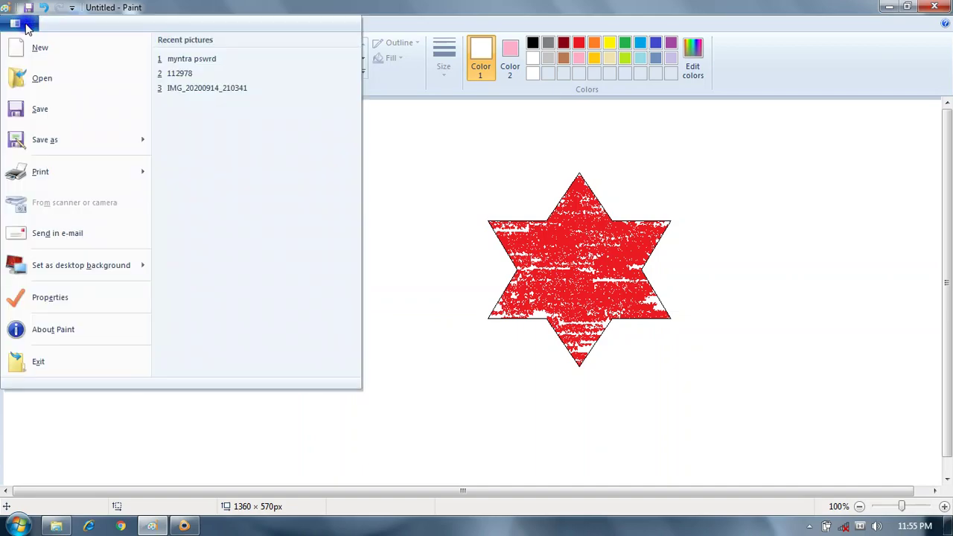
click(408, 167)
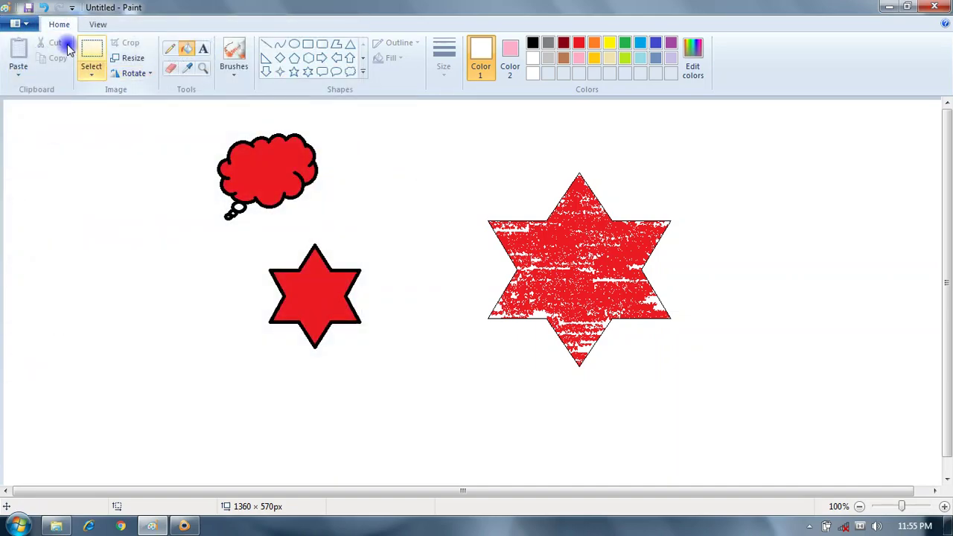
- Open the LOL Surprise Winter Disco picture from the Desktop without saving the changes to the current drawing
click(30, 26)
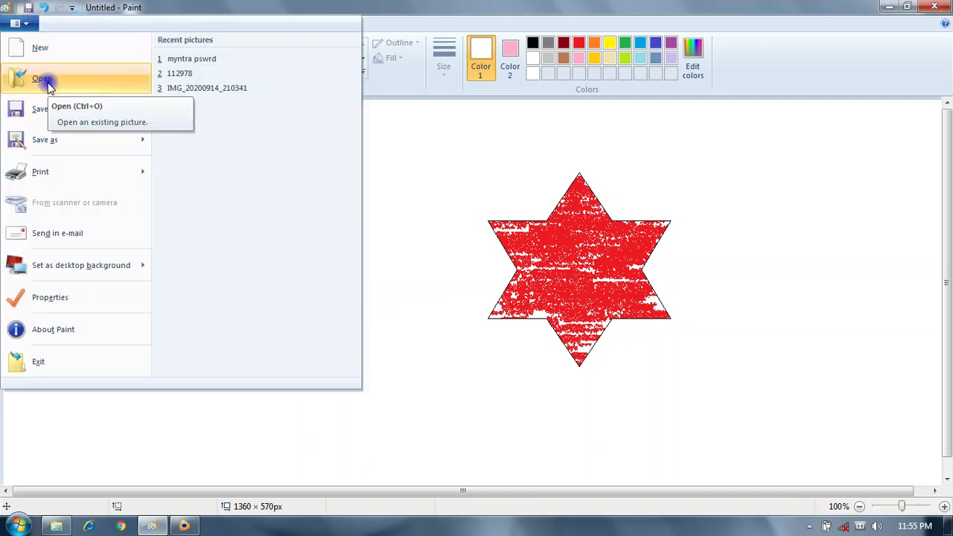
click(44, 80)
click(307, 192)
click(290, 177)
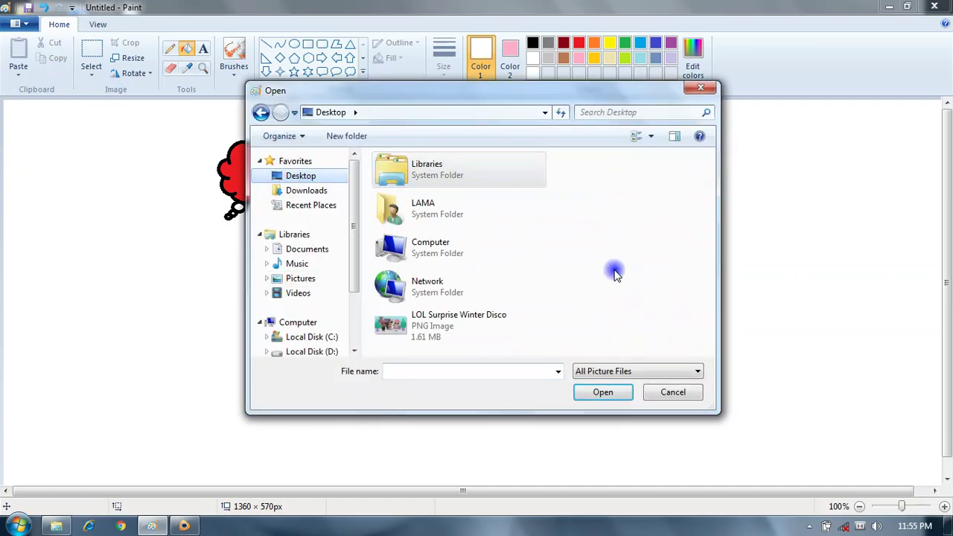
click(497, 315)
click(603, 392)
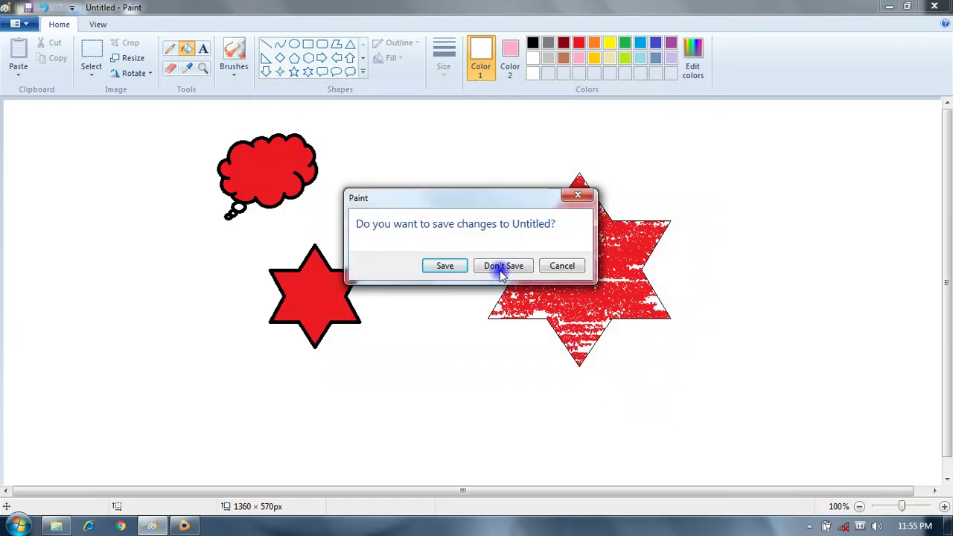
click(503, 268)
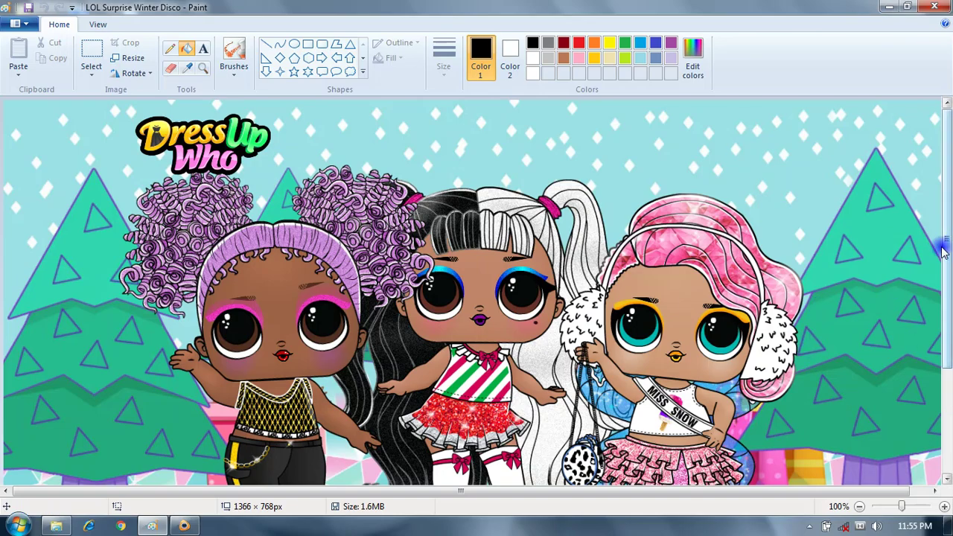
mouse_move(948, 249)
mouse_down()
mouse_move(948, 353)
mouse_move(948, 242)
mouse_up()
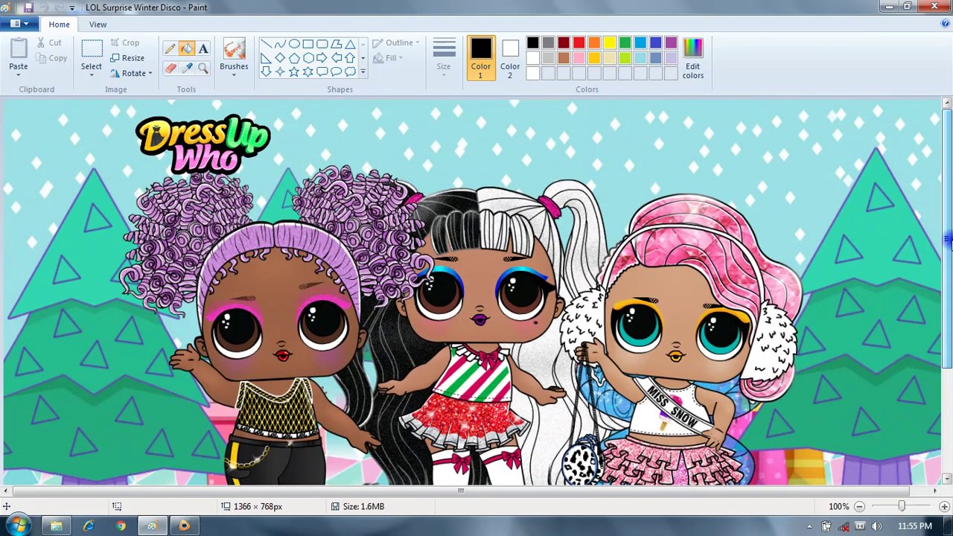
- Select the entire picture, and replace that with a rectangular selection of about 1151 × 526 px around the dolls
click(105, 78)
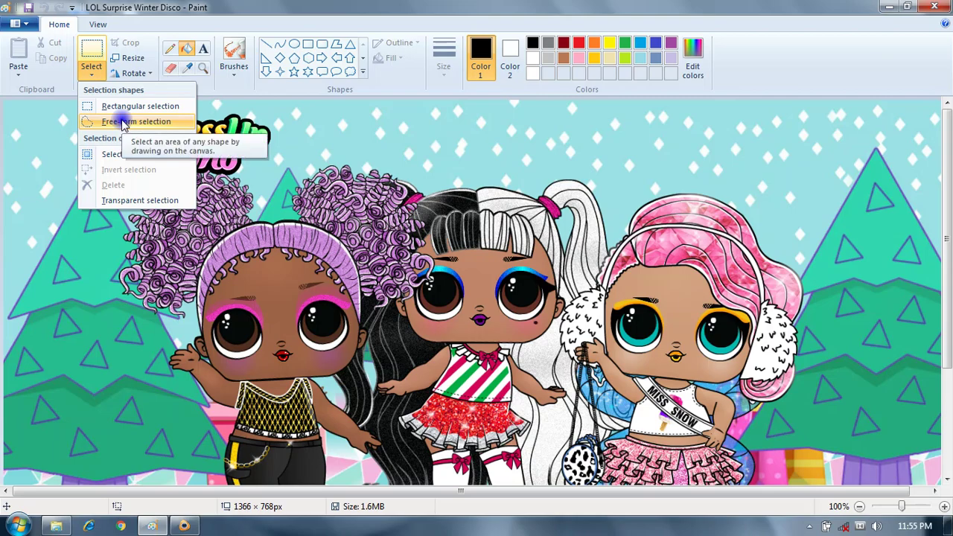
click(119, 155)
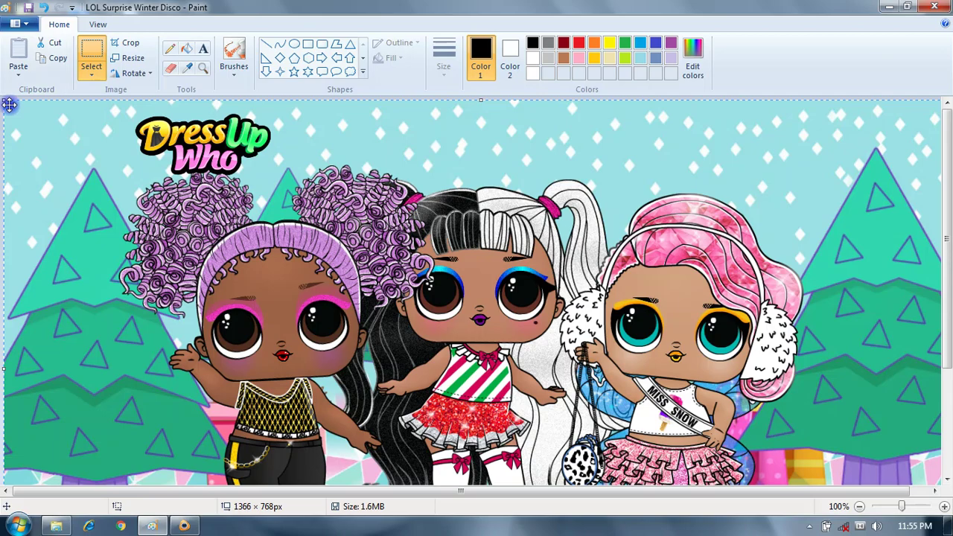
click(89, 73)
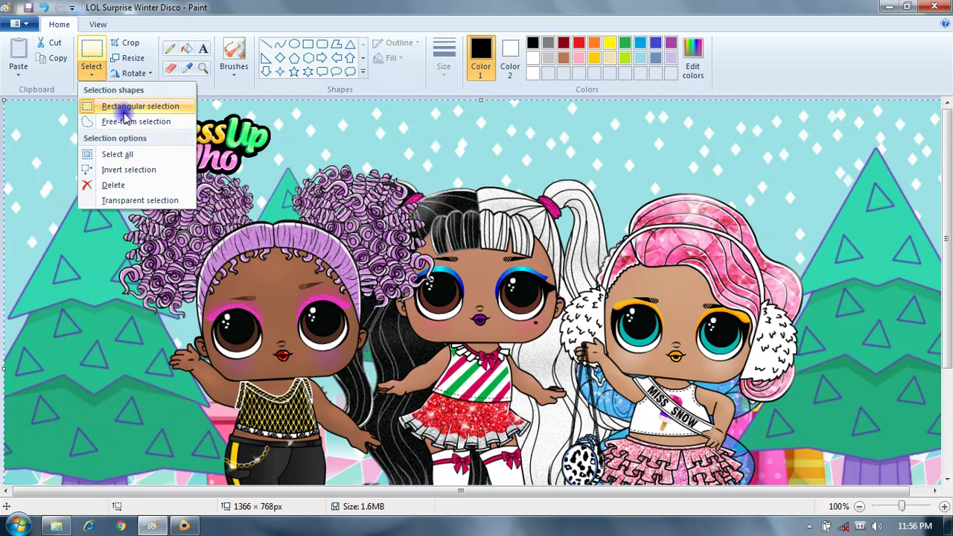
click(124, 112)
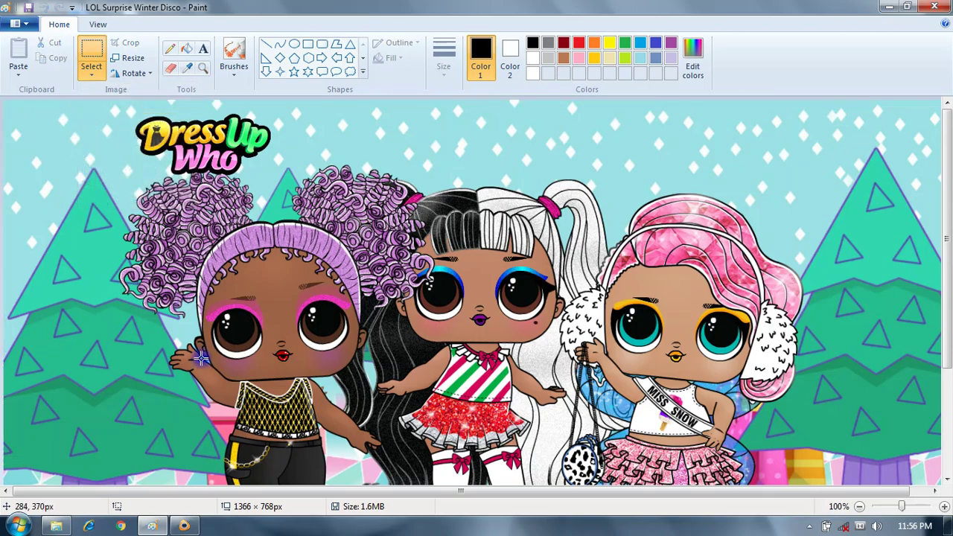
drag(49, 108, 852, 475)
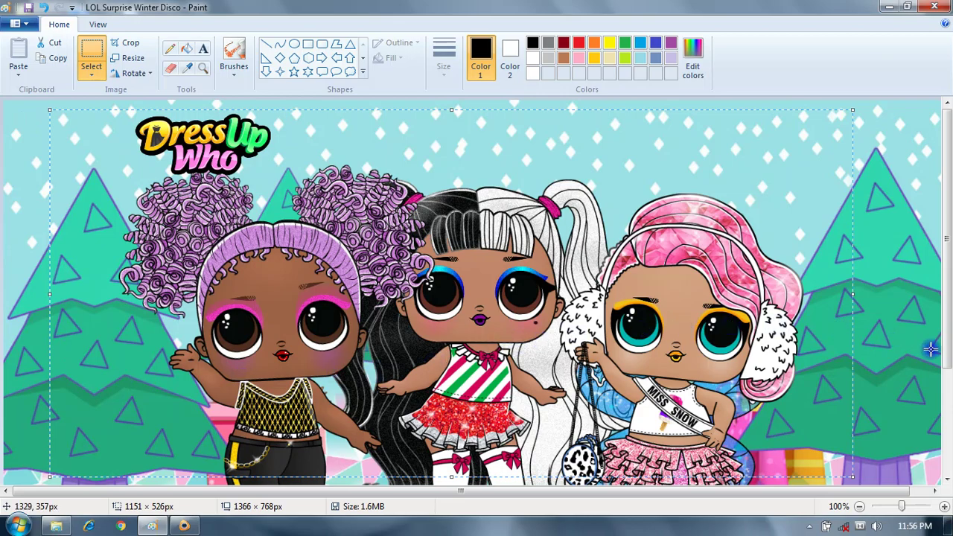
click(88, 80)
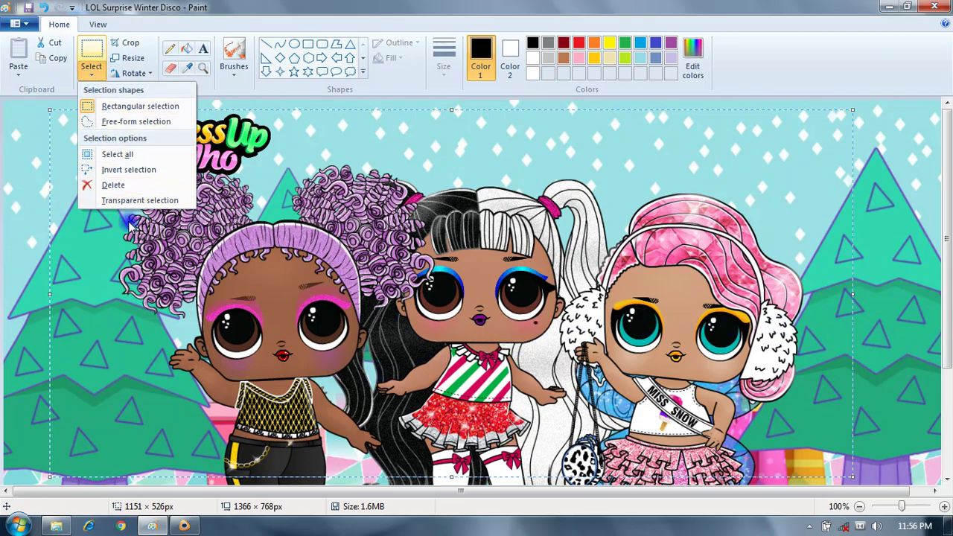
right_click(315, 180)
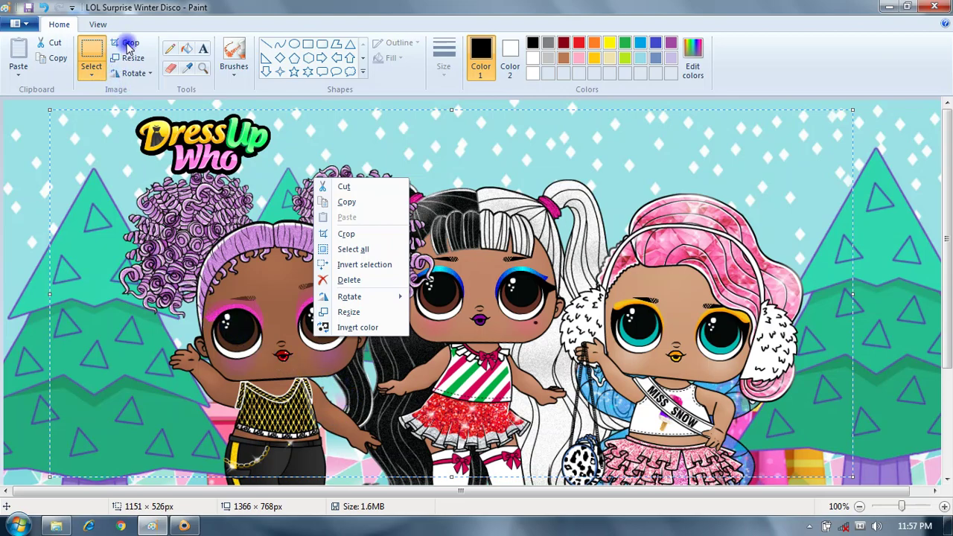
click(17, 191)
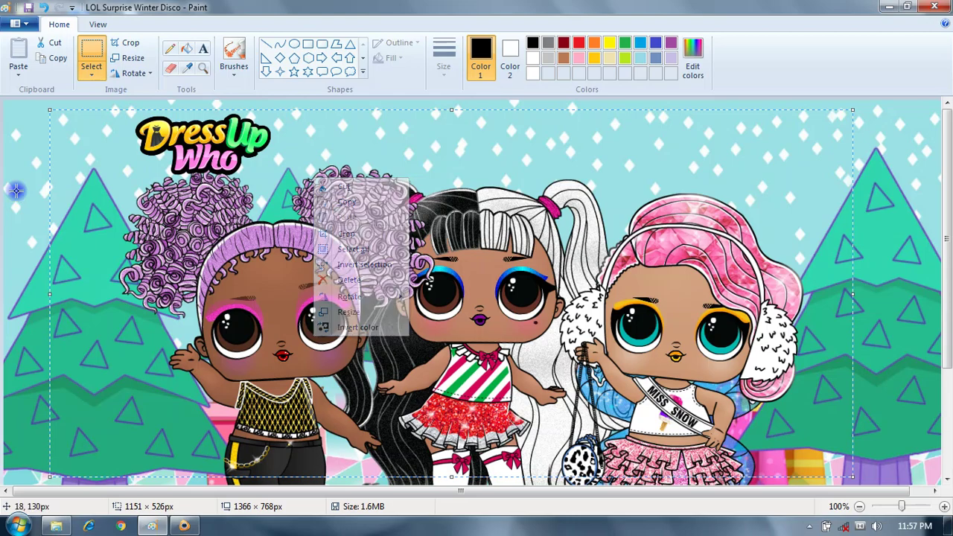
- Outline the three dolls with a free-form selection
click(91, 73)
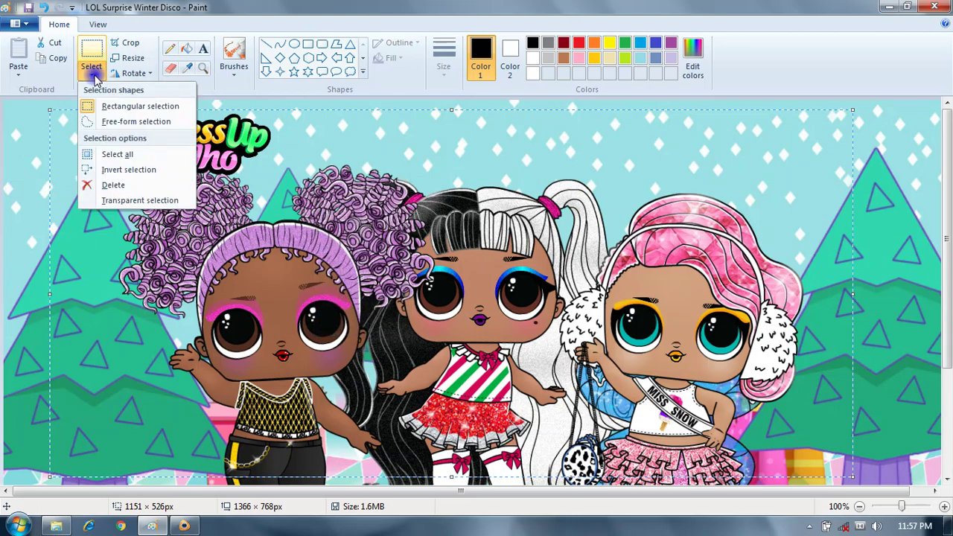
click(121, 123)
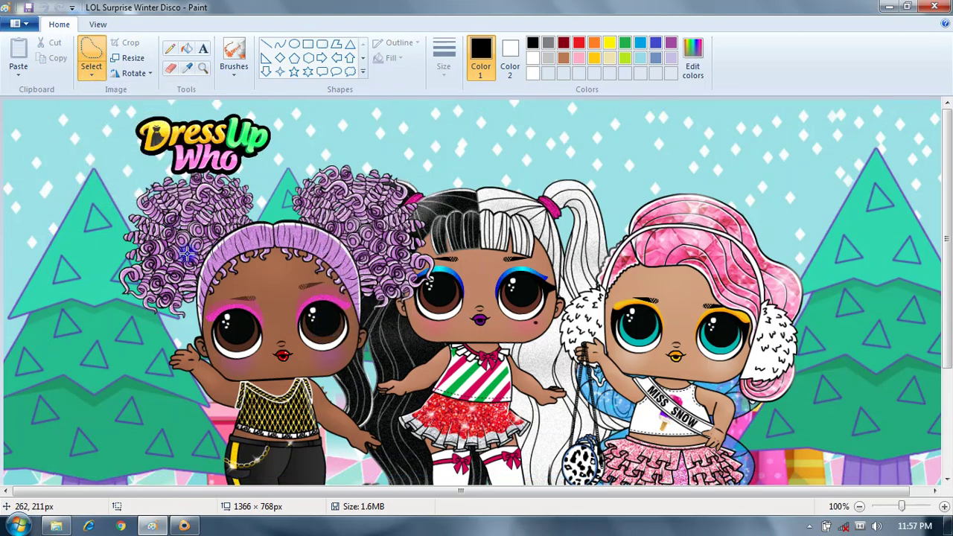
mouse_move(187, 293)
mouse_down()
mouse_move(186, 263)
mouse_move(209, 227)
mouse_move(254, 199)
mouse_move(367, 207)
mouse_move(440, 160)
mouse_move(484, 165)
mouse_move(547, 154)
mouse_move(590, 173)
mouse_move(657, 156)
mouse_move(754, 181)
mouse_move(827, 236)
mouse_move(849, 336)
mouse_move(836, 394)
mouse_move(797, 393)
mouse_move(707, 468)
mouse_move(481, 421)
mouse_move(317, 408)
mouse_move(230, 381)
mouse_move(183, 342)
mouse_move(185, 266)
mouse_up()
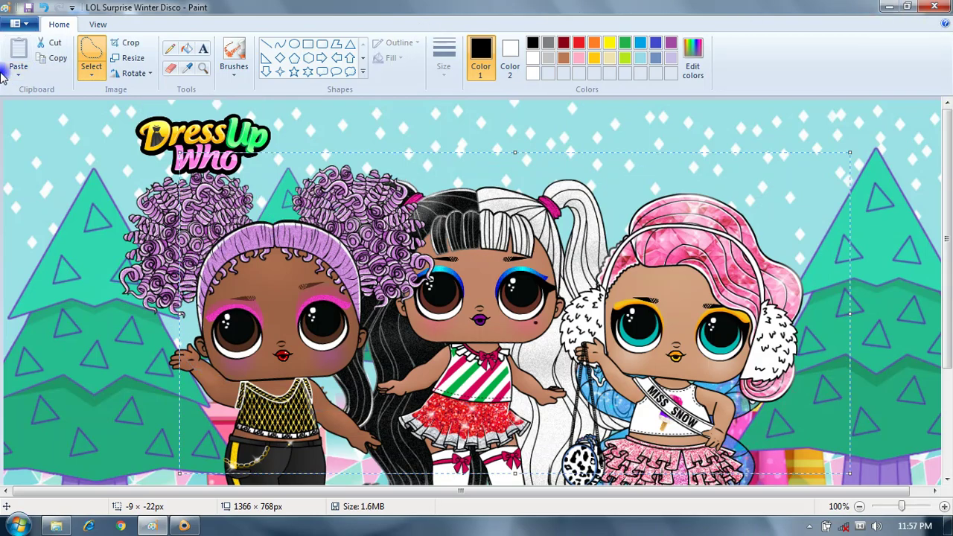
- Make a rectangular selection around the three dolls, shrink its contents to about 1043 × 447 px and crop the picture to it
click(91, 72)
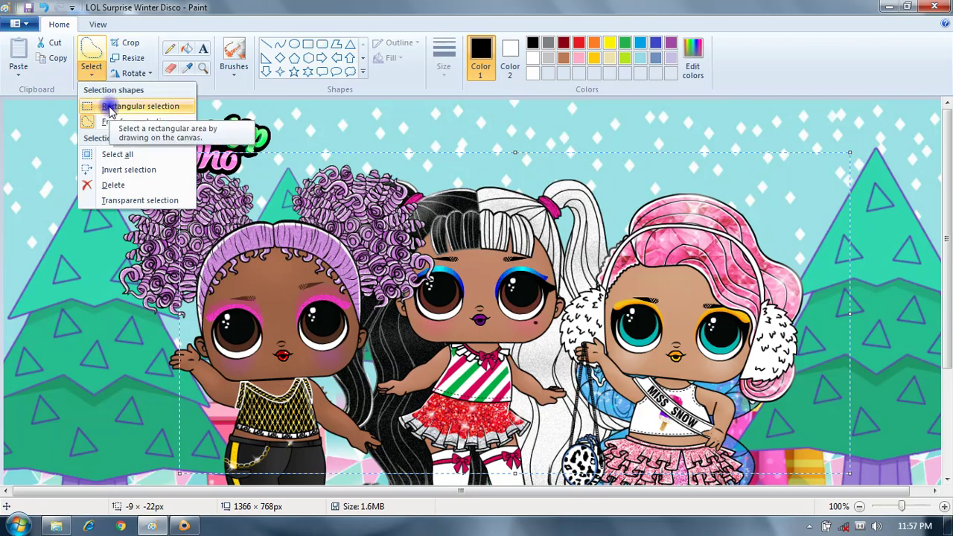
click(111, 106)
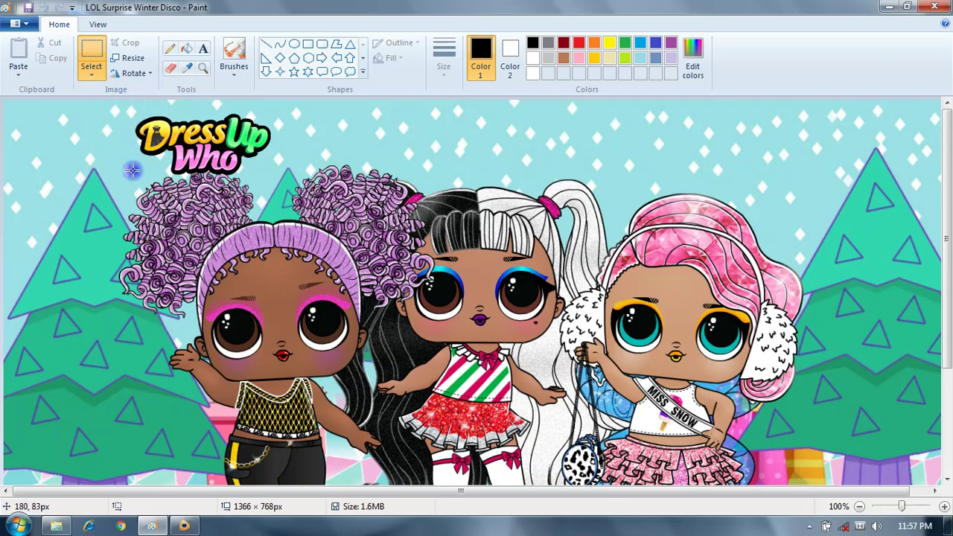
drag(109, 104, 861, 478)
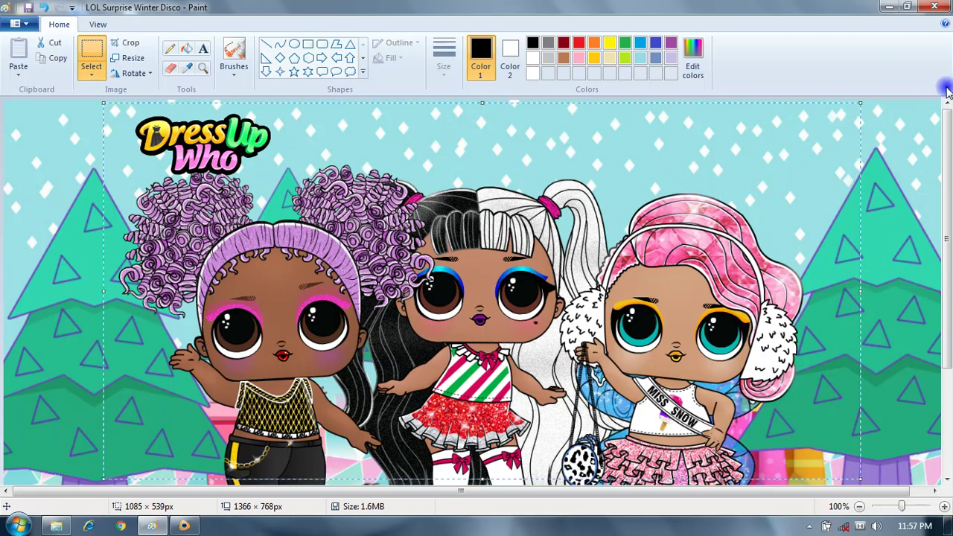
drag(860, 100, 832, 171)
drag(575, 260, 584, 214)
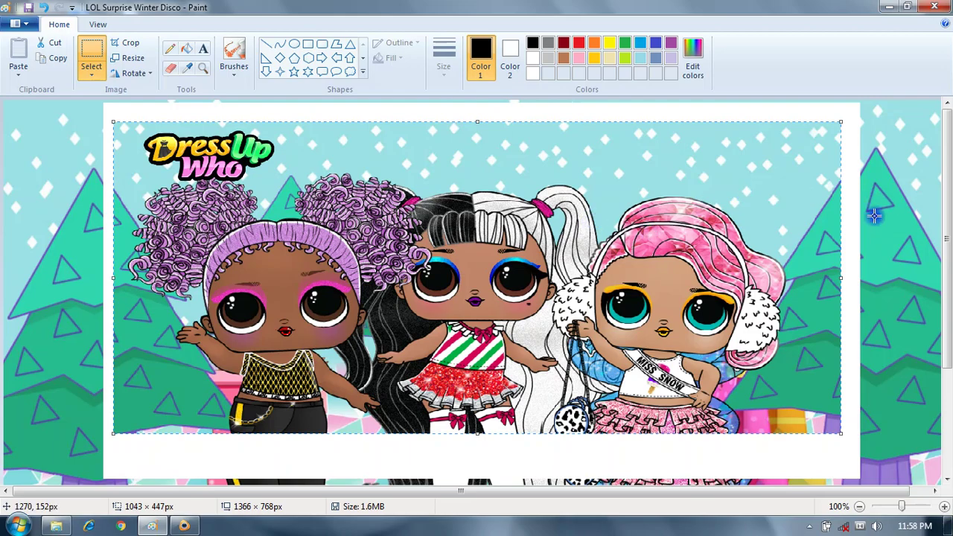
click(131, 43)
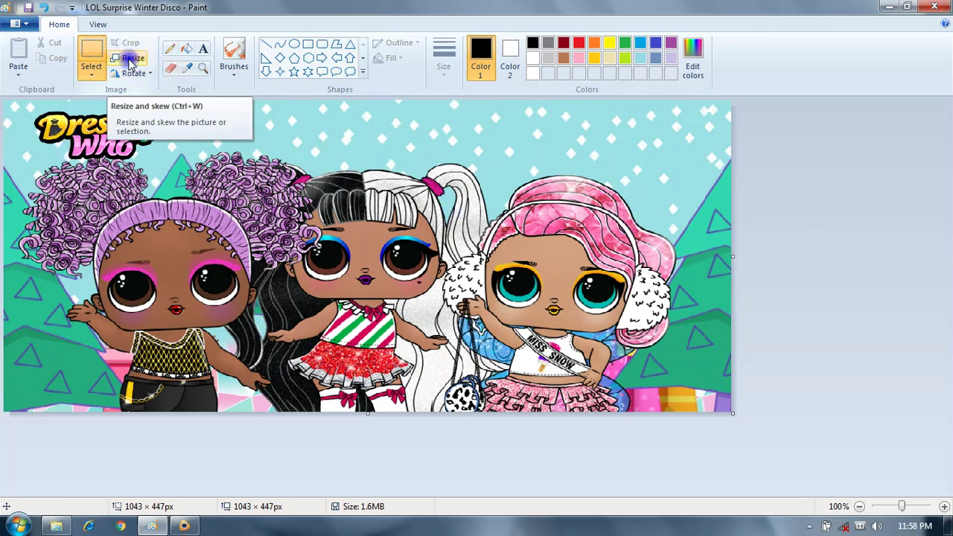
click(91, 73)
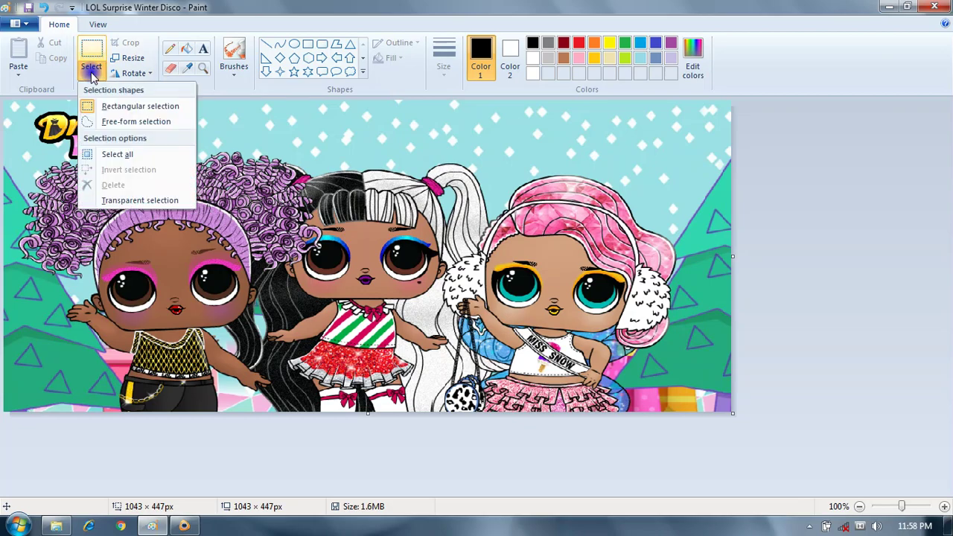
click(116, 124)
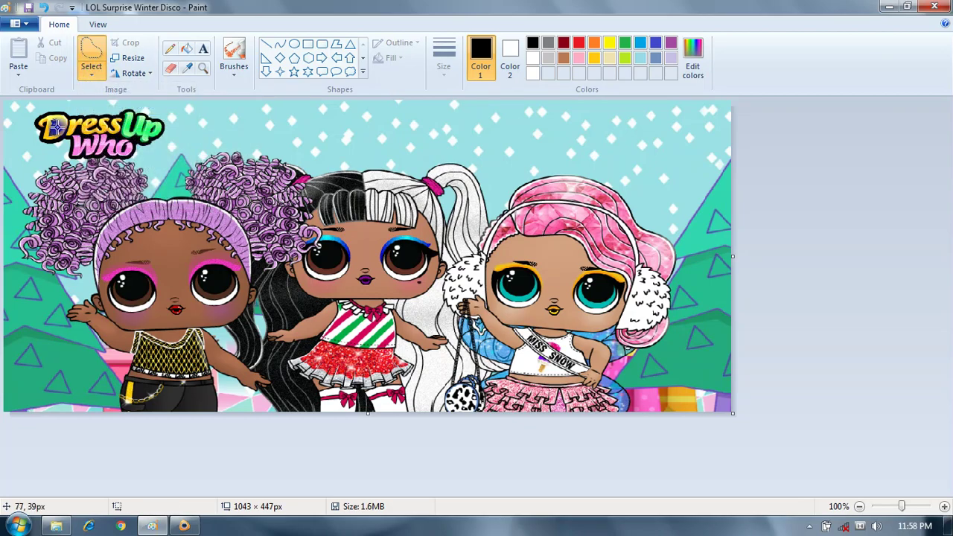
drag(36, 104, 31, 113)
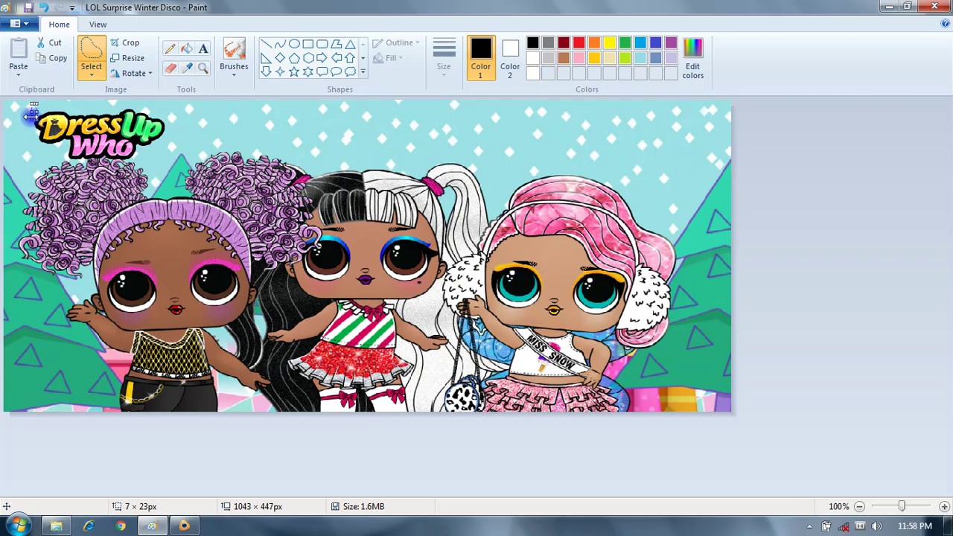
- Outline the three dolls with a free-form selection of about 1017 × 406 px and crop the picture to it
click(89, 73)
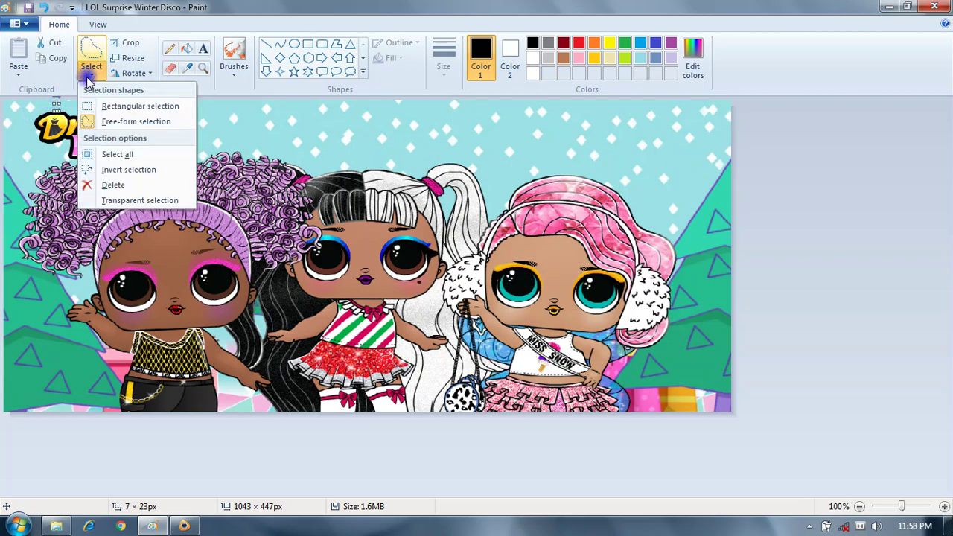
click(117, 121)
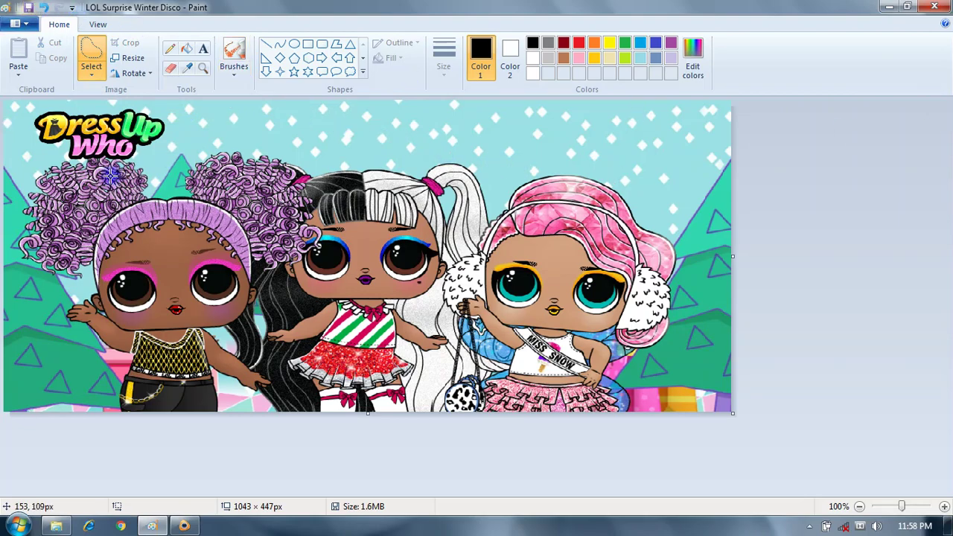
mouse_move(176, 172)
mouse_down()
mouse_move(249, 128)
mouse_move(336, 166)
mouse_move(458, 146)
mouse_move(502, 161)
mouse_move(604, 154)
mouse_move(675, 199)
mouse_move(710, 339)
mouse_move(664, 404)
mouse_move(617, 411)
mouse_move(394, 415)
mouse_move(318, 394)
mouse_move(203, 404)
mouse_move(101, 387)
mouse_move(64, 350)
mouse_move(17, 261)
mouse_move(6, 230)
mouse_move(6, 177)
mouse_move(36, 156)
mouse_move(72, 163)
mouse_move(98, 149)
mouse_move(181, 168)
mouse_up()
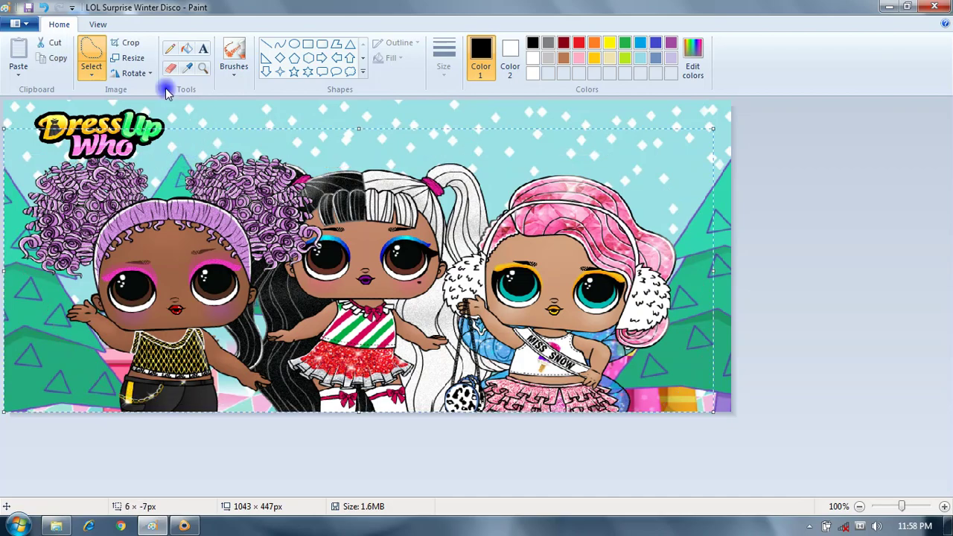
click(132, 45)
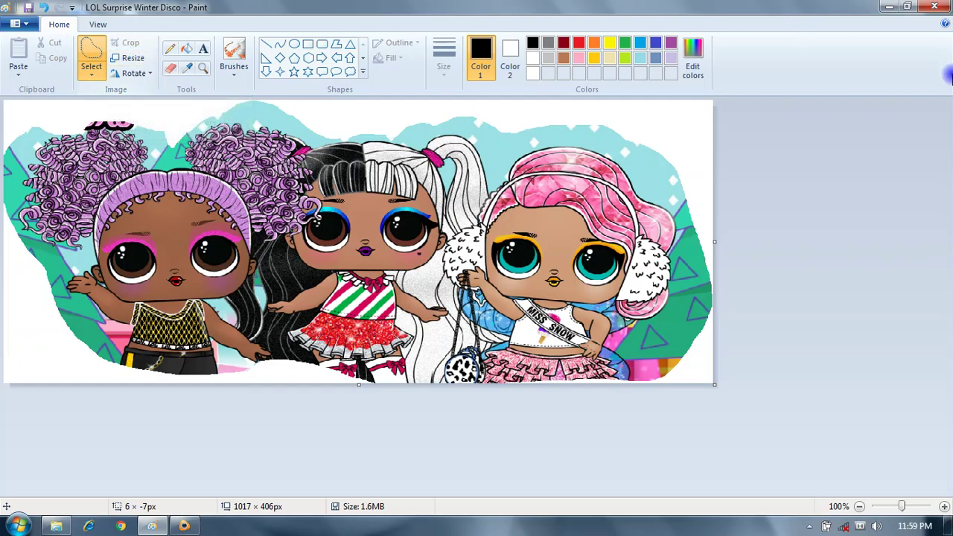
- Select the entire picture and invert the selection
click(92, 75)
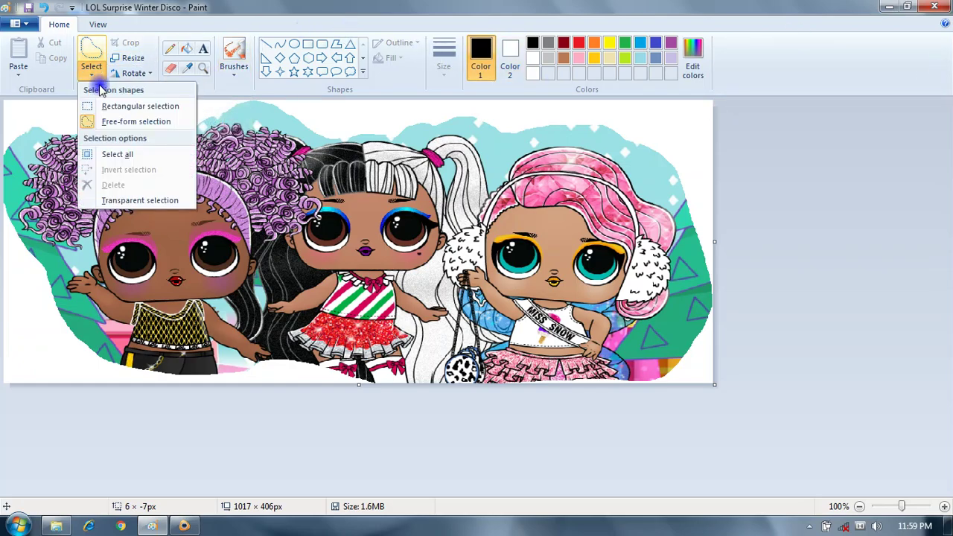
click(107, 158)
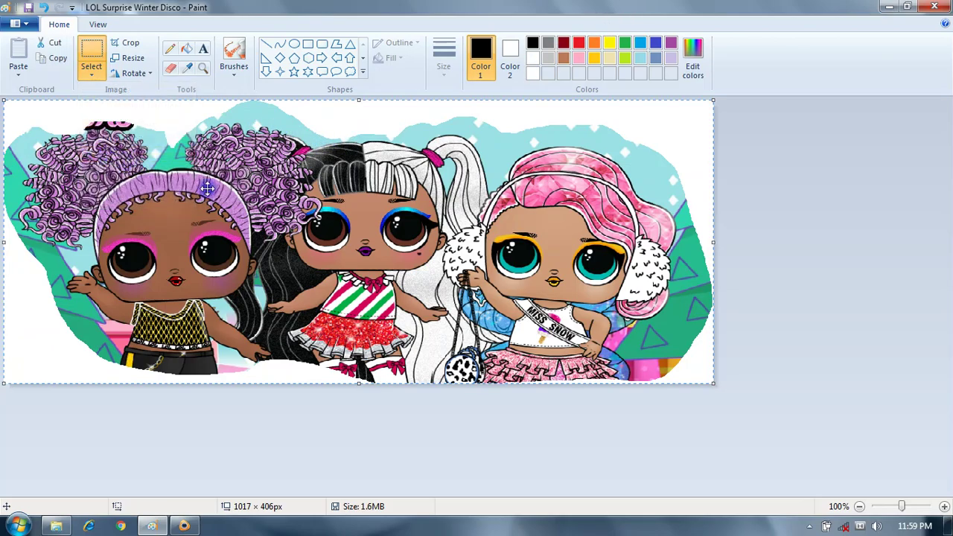
click(99, 77)
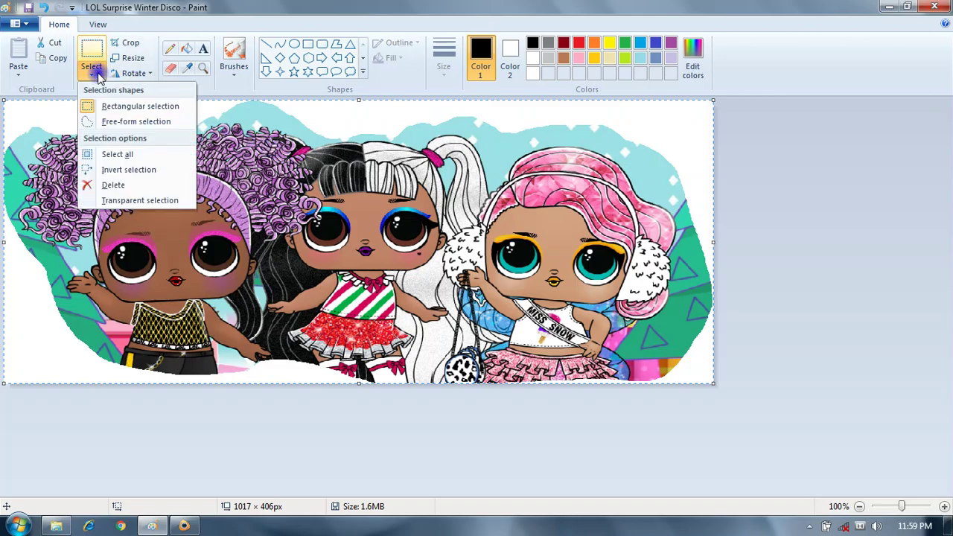
click(122, 171)
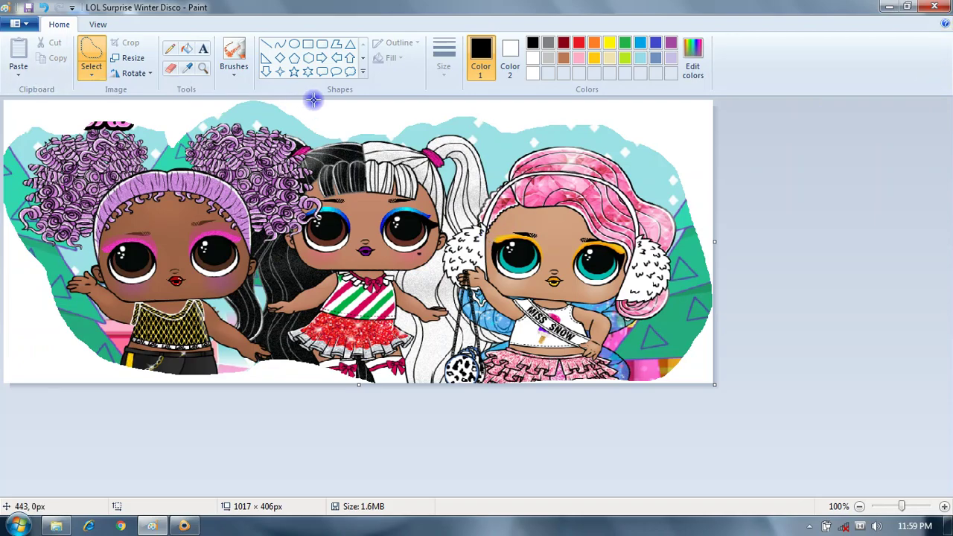
- Resize the picture to 50 percent horizontally and vertically with the aspect ratio maintained
click(132, 64)
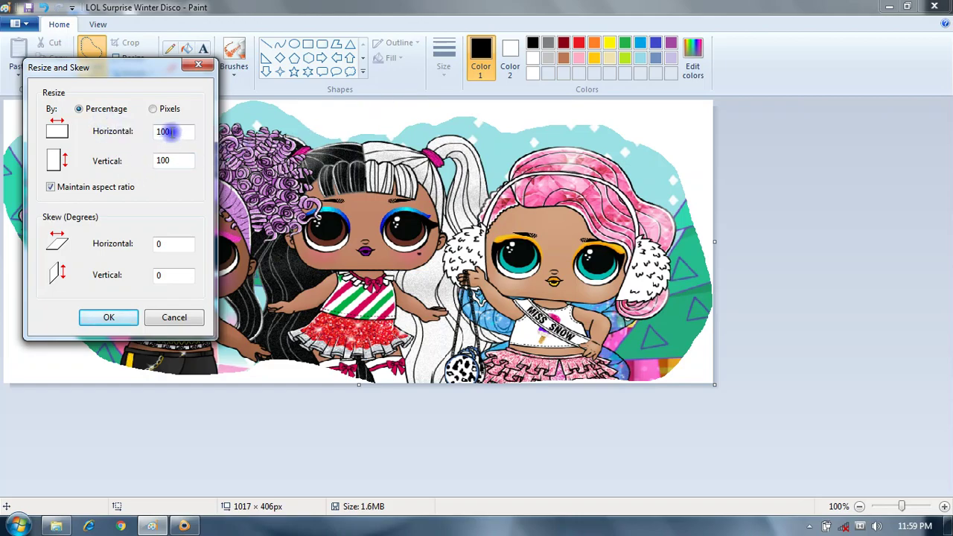
click(179, 159)
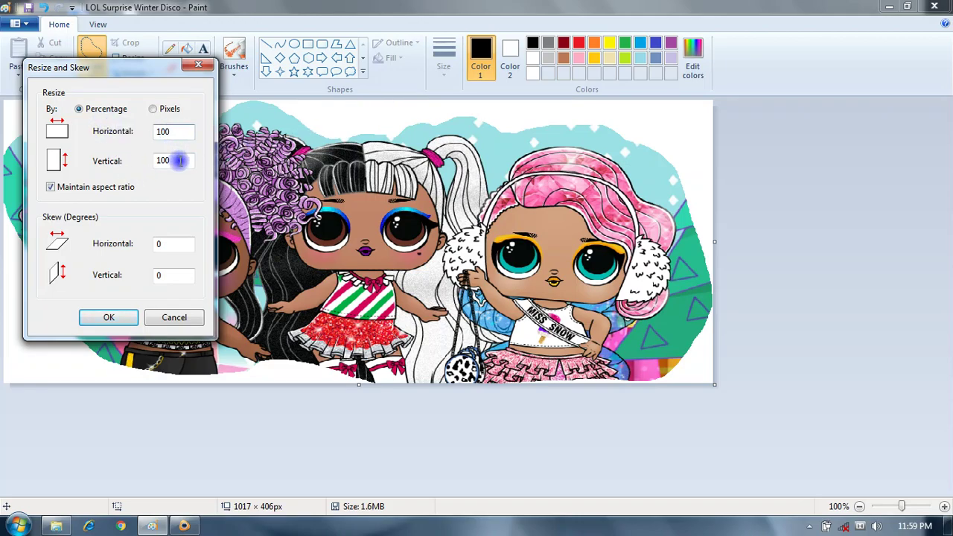
click(154, 111)
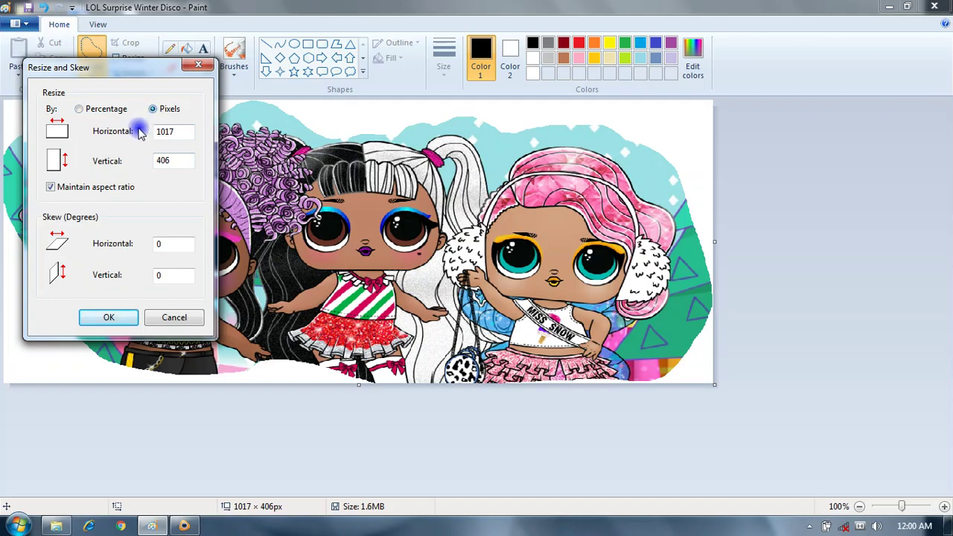
click(80, 110)
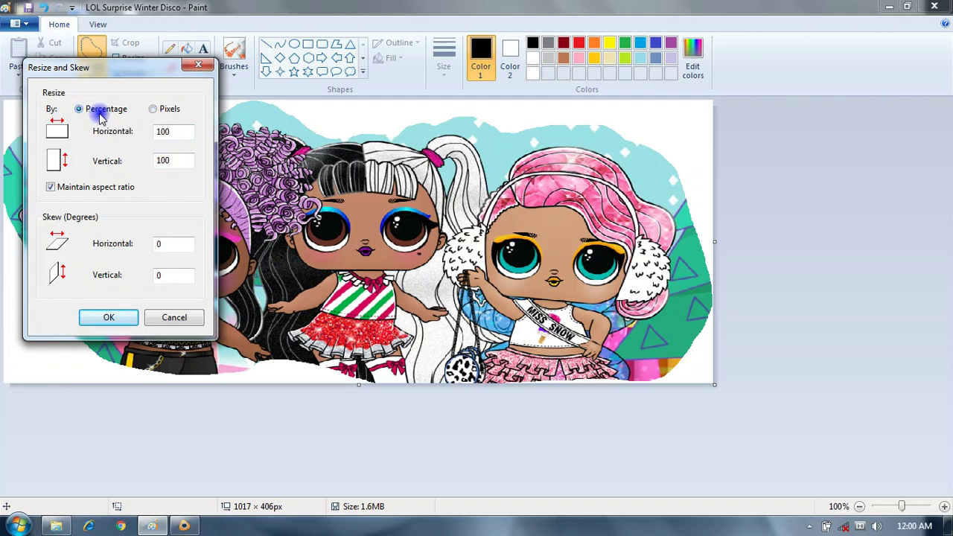
drag(179, 131, 149, 138)
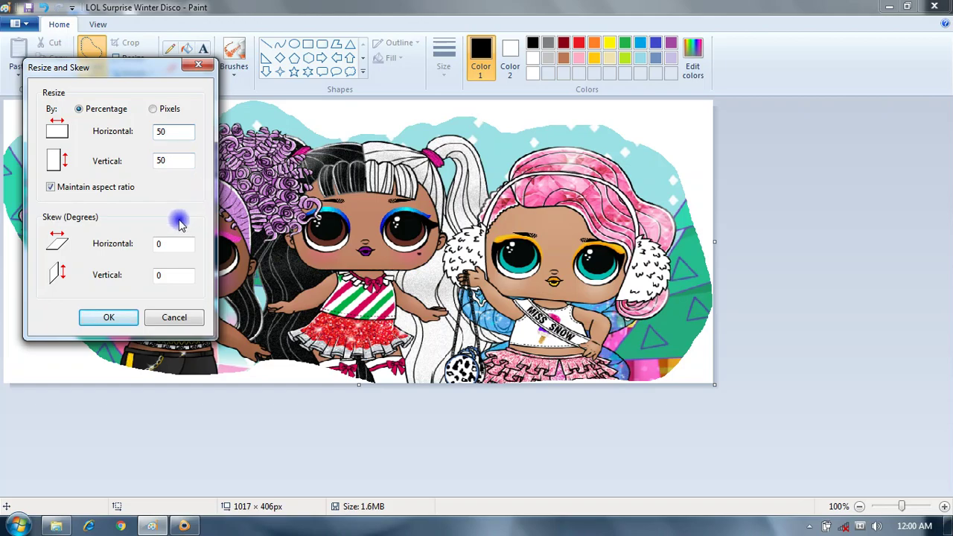
click(135, 322)
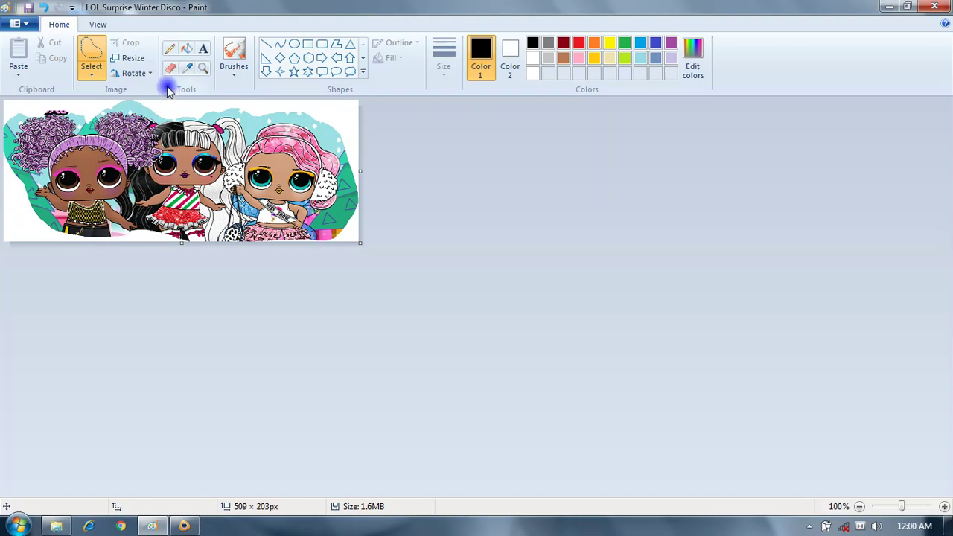
- Rotate the picture right 90° and return it to upright by rotating it left 90°
click(151, 73)
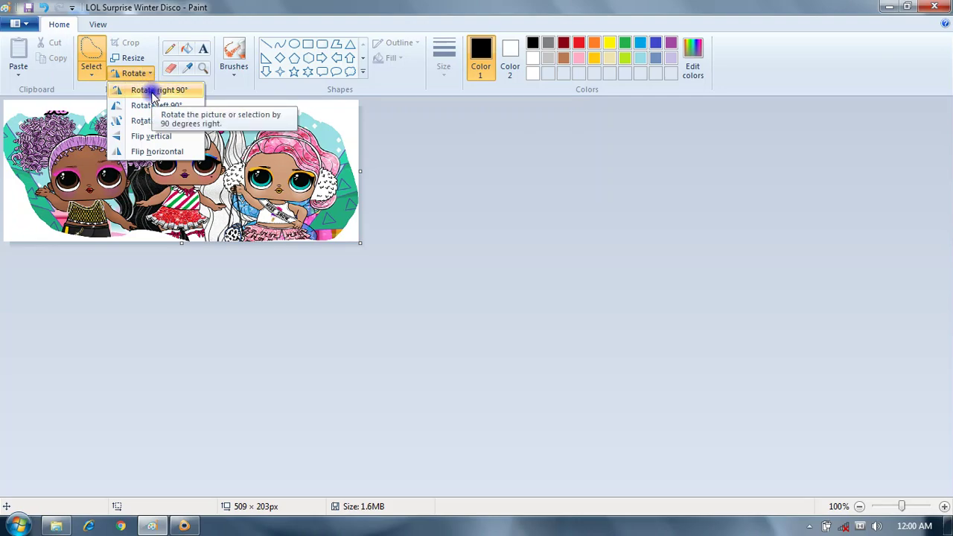
click(152, 90)
click(151, 74)
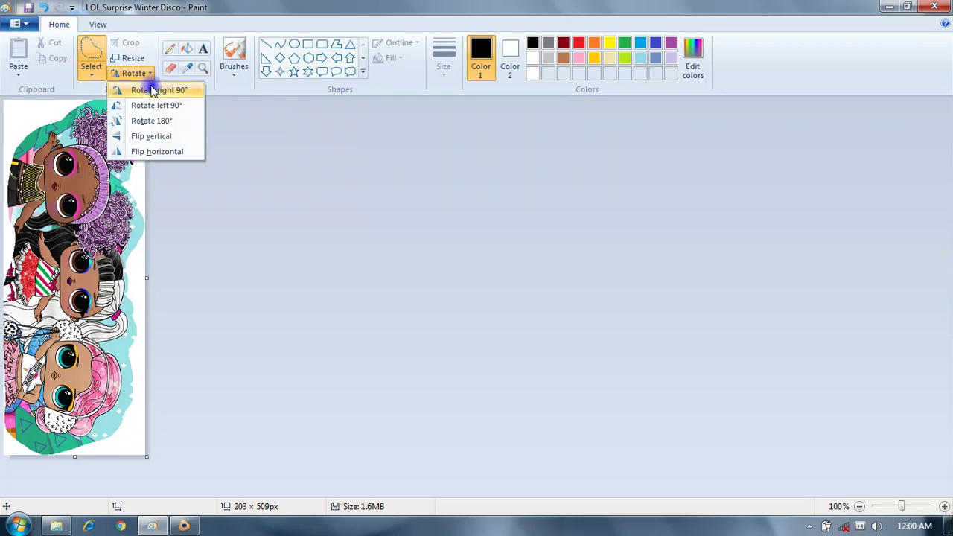
click(152, 107)
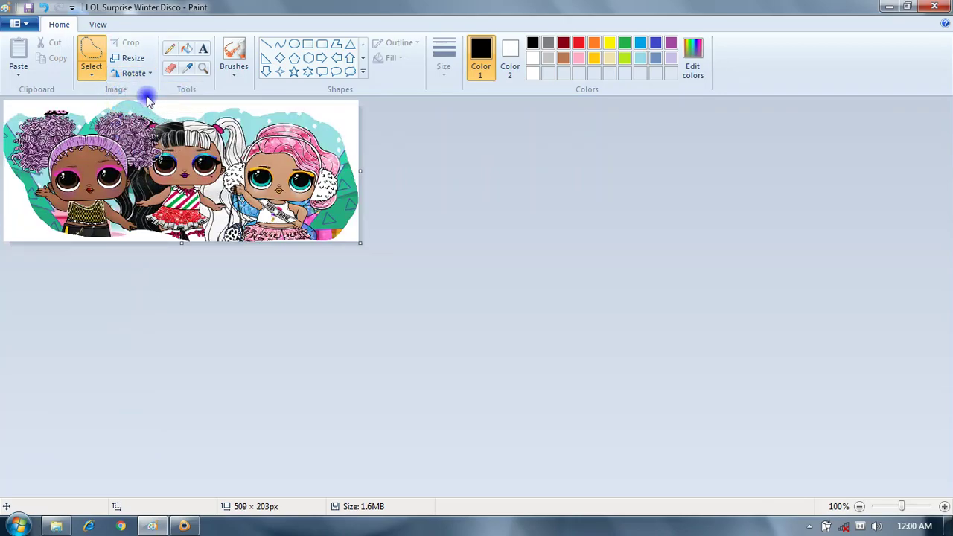
- Rotate the upright picture left 90° and turn it by another 180°
click(151, 74)
click(158, 105)
click(142, 73)
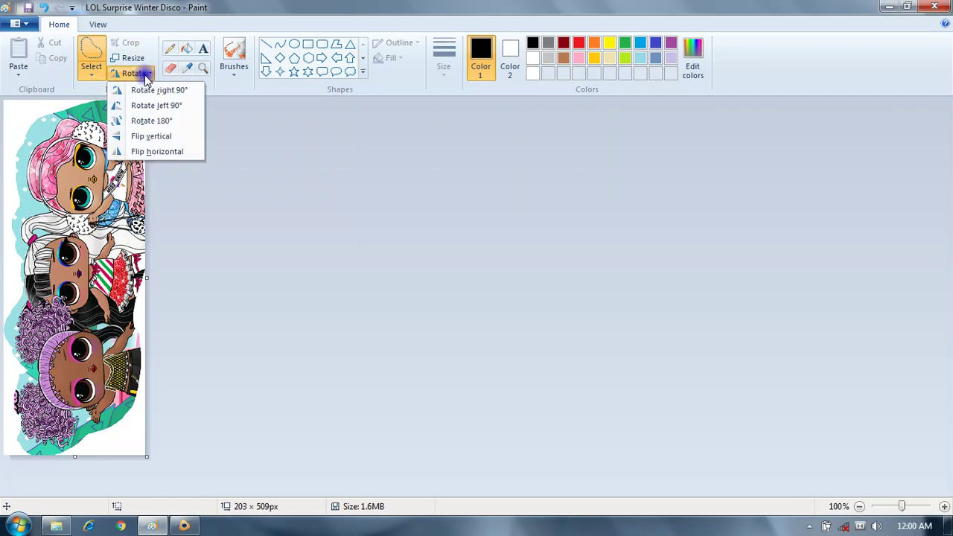
click(141, 121)
- Flip the rotated picture vertically and horizontally
click(134, 73)
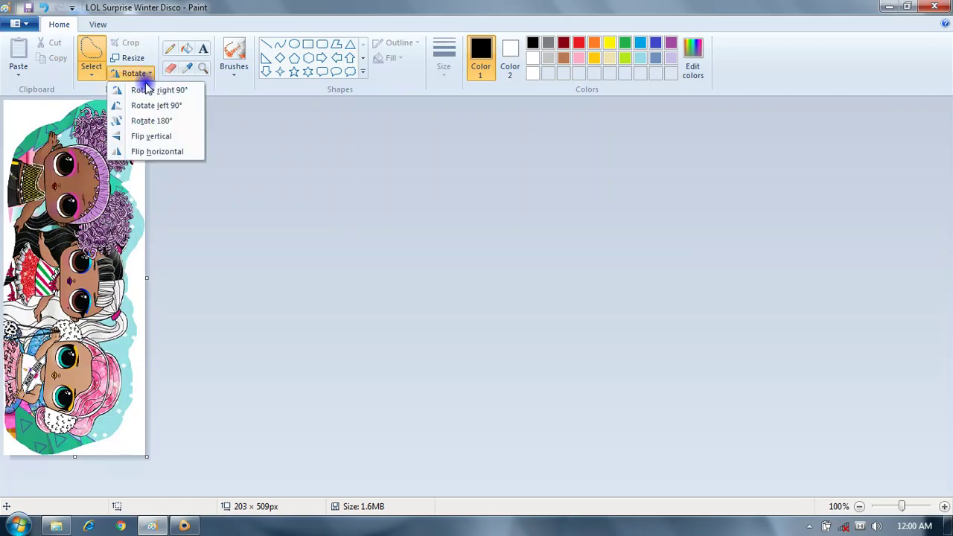
click(149, 138)
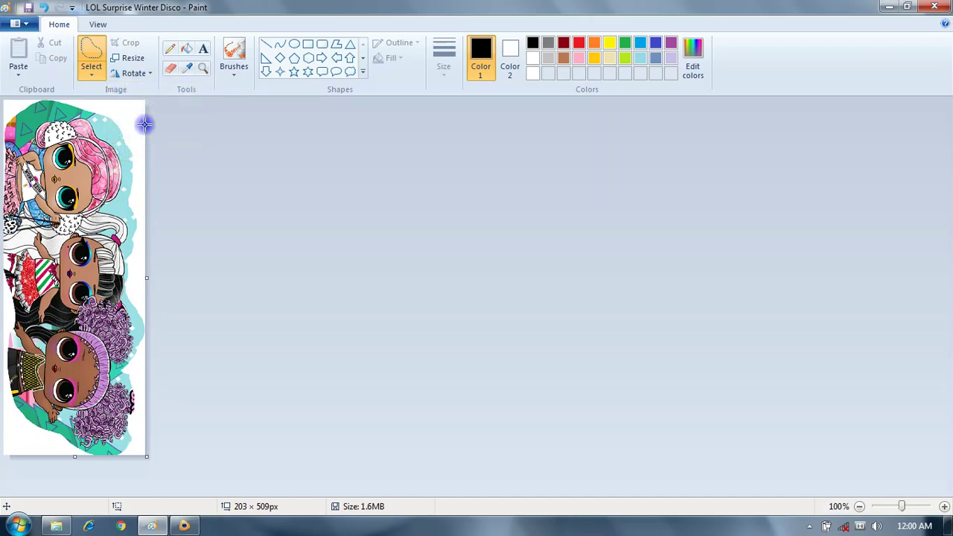
click(148, 74)
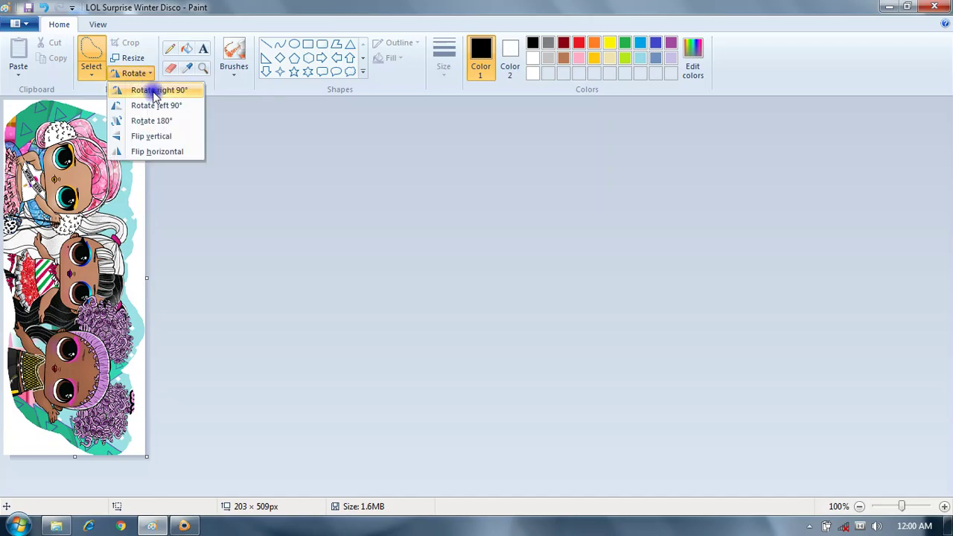
click(149, 151)
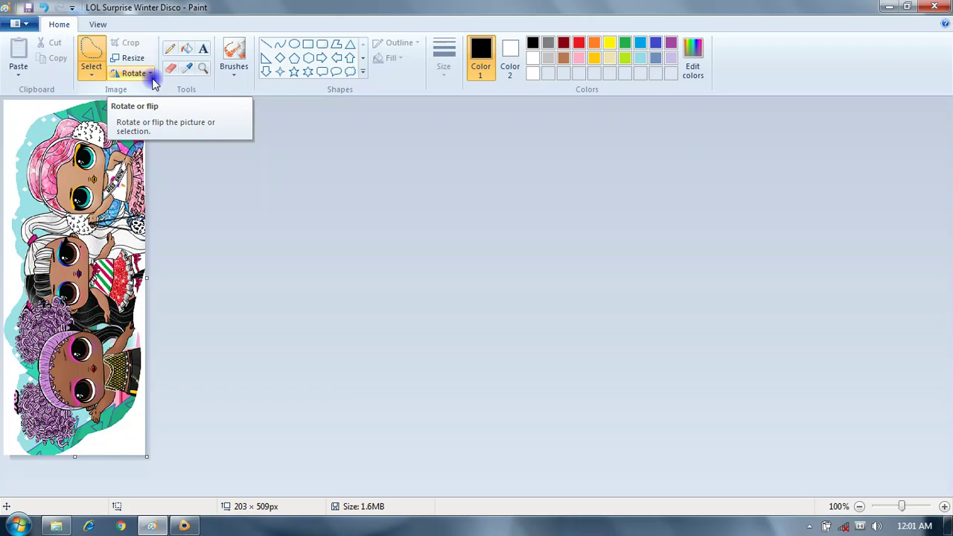
- Switch transparent selection on and back off, and rotate the picture right 90° so it stands upright
click(148, 74)
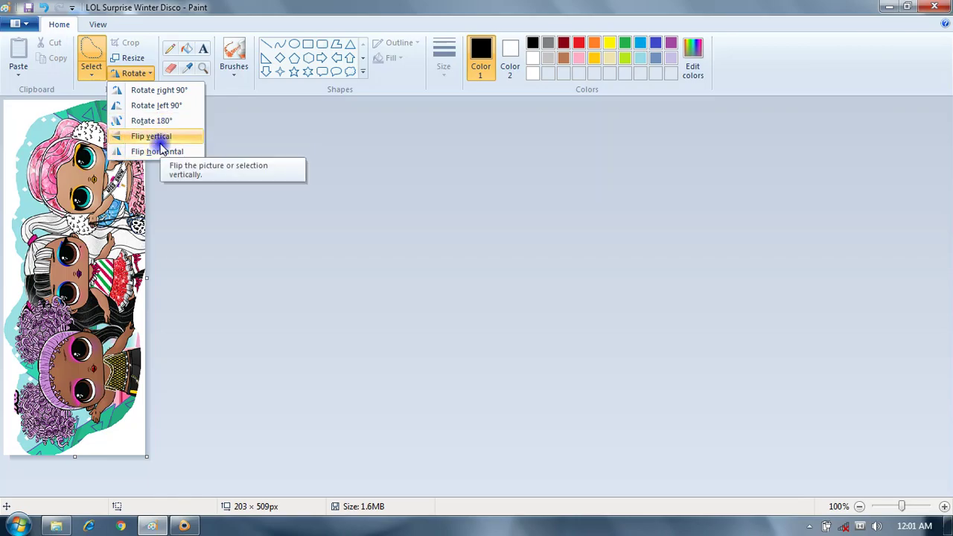
click(94, 74)
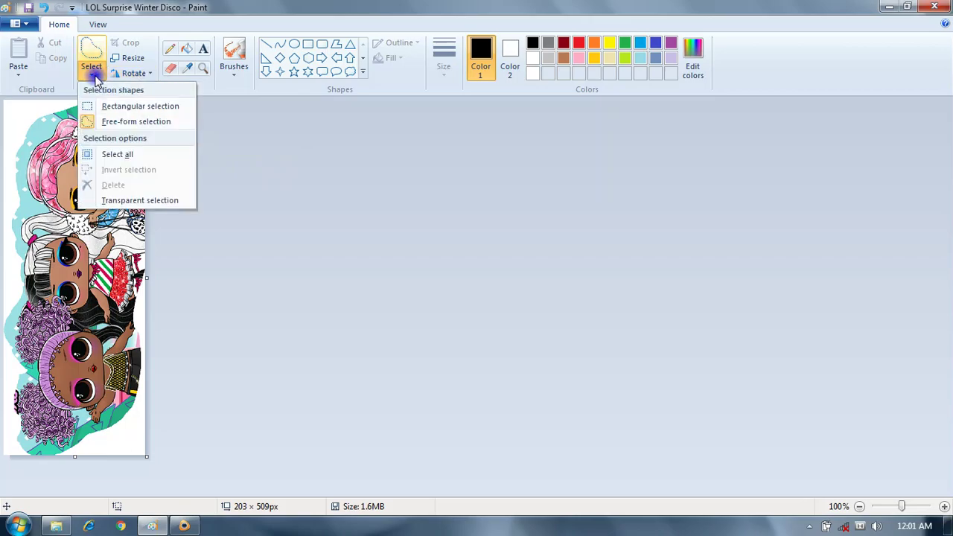
click(142, 198)
click(98, 74)
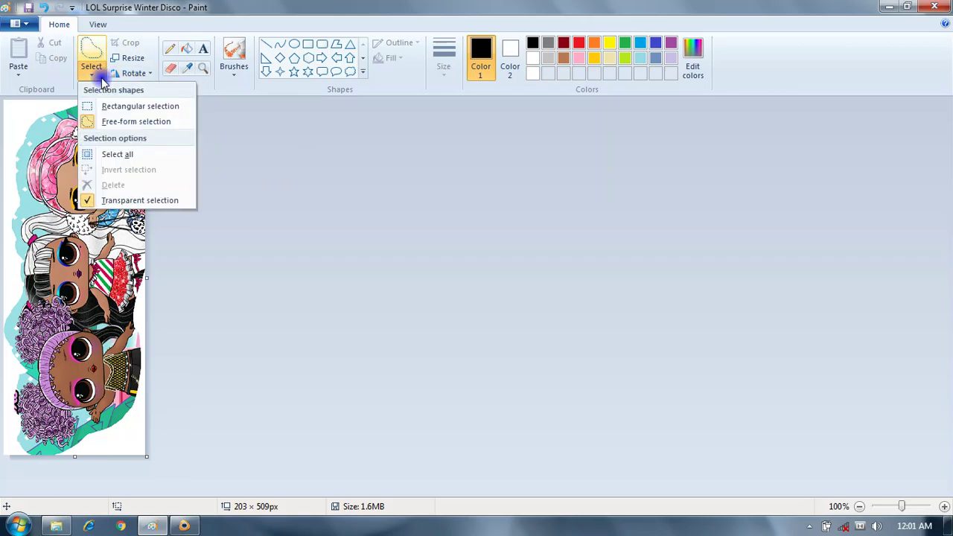
click(97, 199)
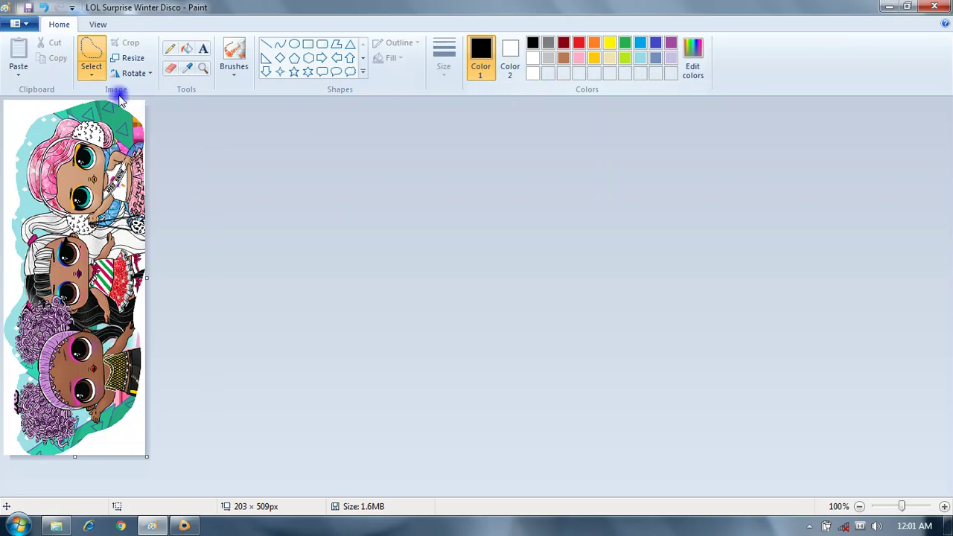
click(141, 75)
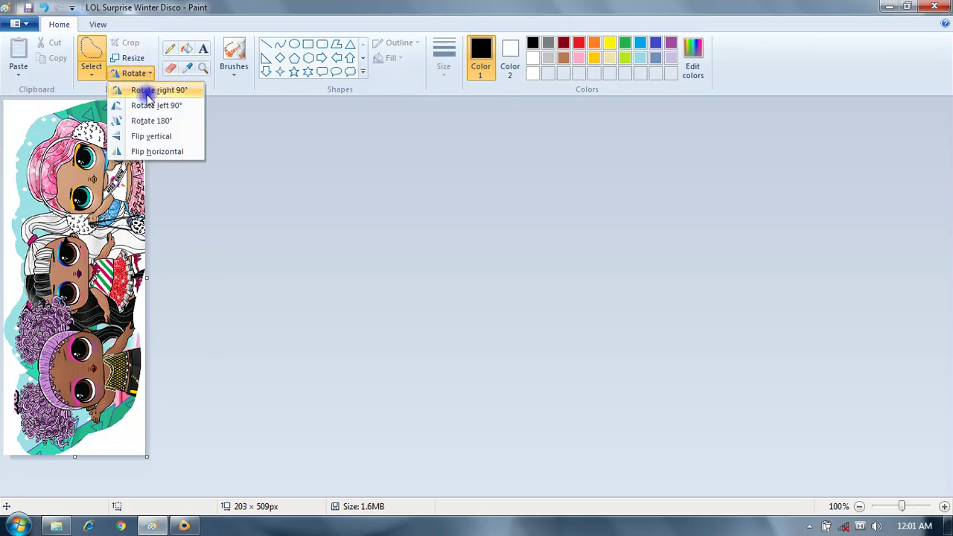
click(125, 90)
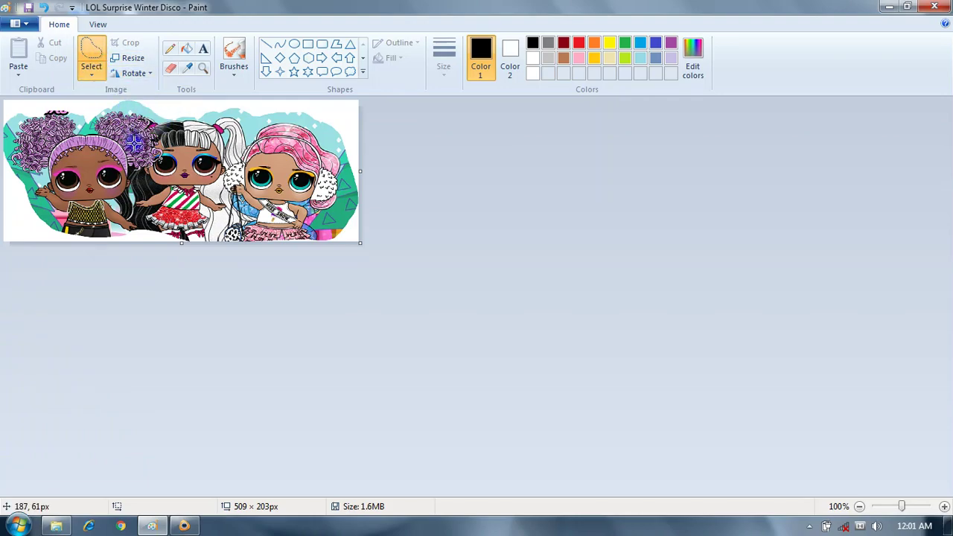
- Show the rulers and gridlines and turn both off again, and hide the status bar
click(101, 24)
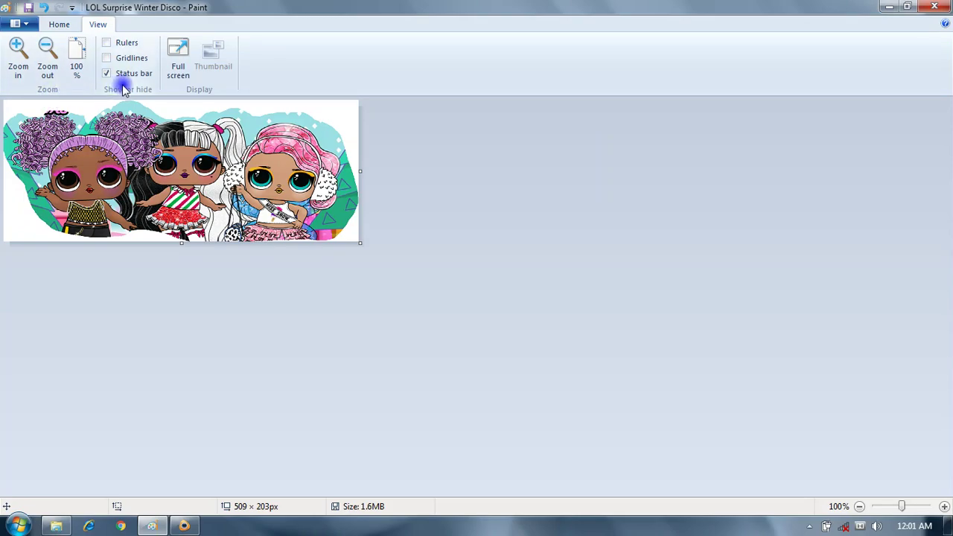
click(106, 42)
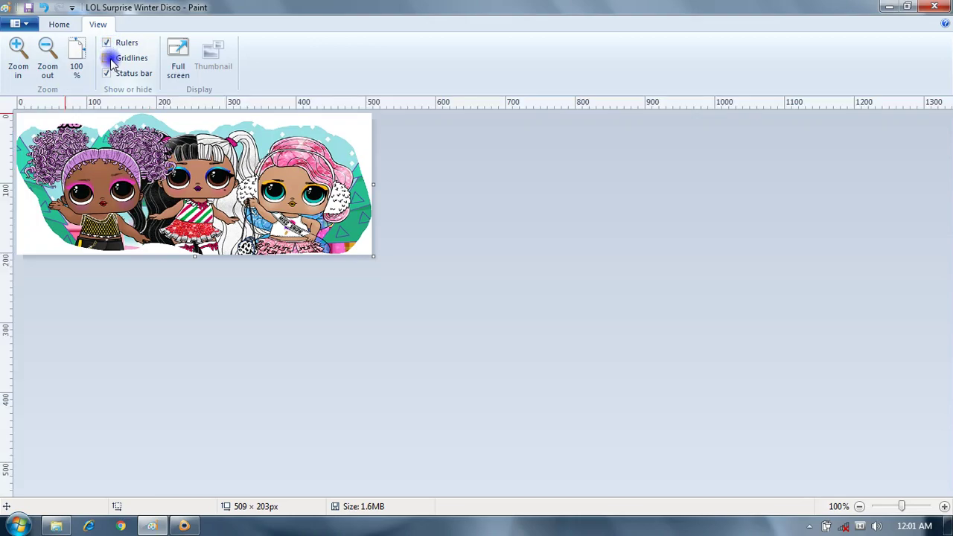
click(110, 60)
click(108, 60)
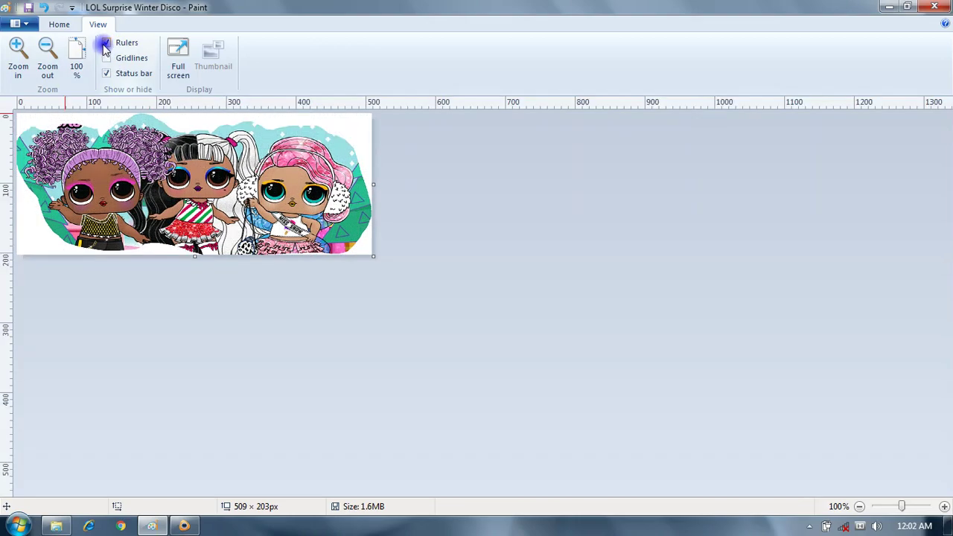
click(107, 42)
click(106, 73)
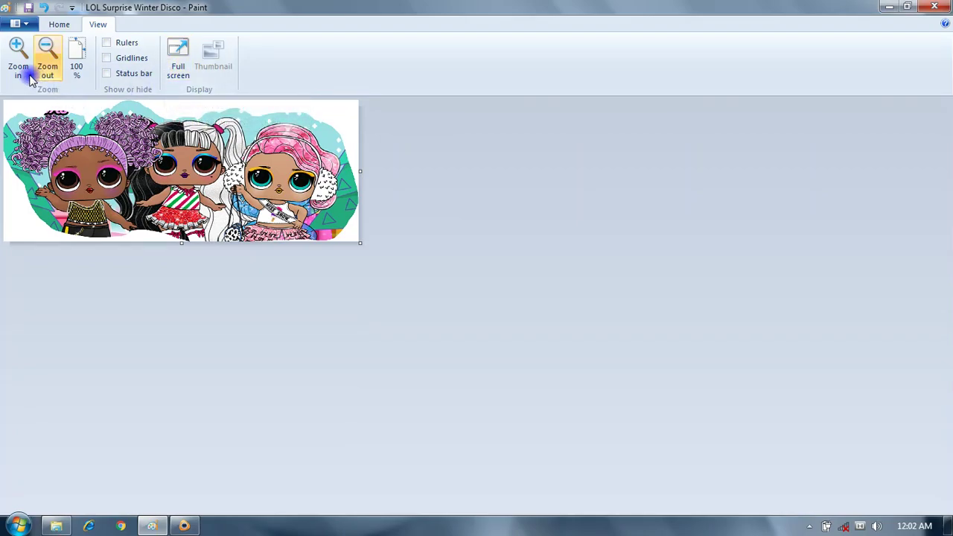
- Zoom in on the picture and back out several times, and set the zoom to 100%
click(18, 54)
click(52, 73)
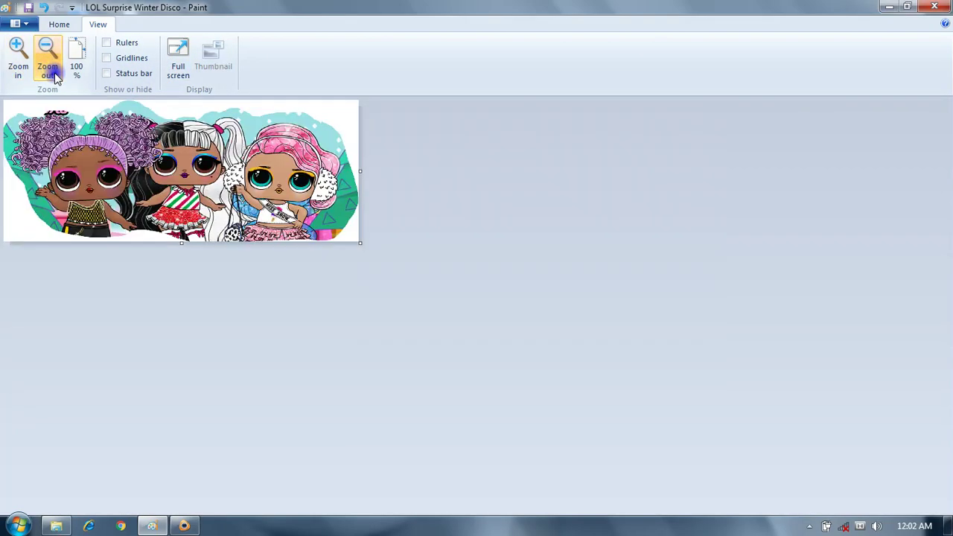
click(24, 67)
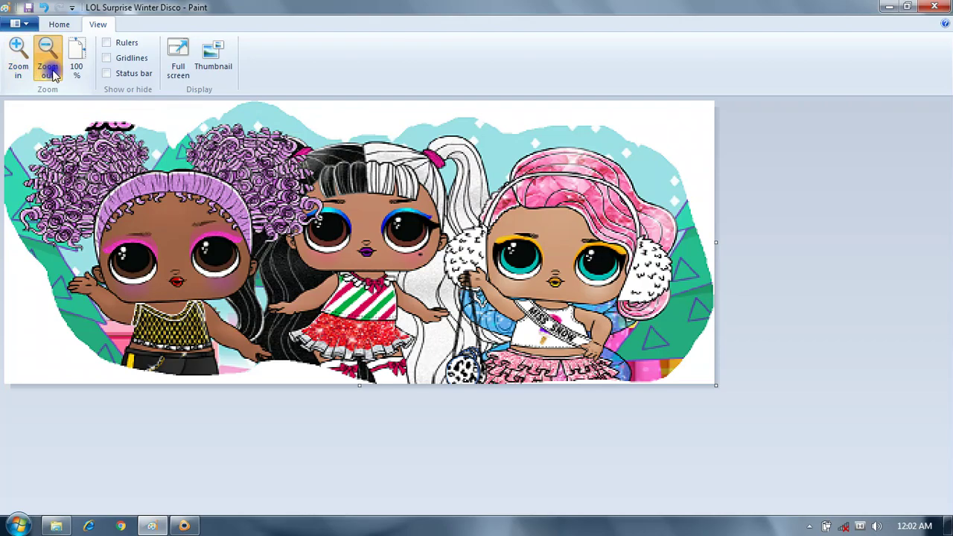
click(49, 72)
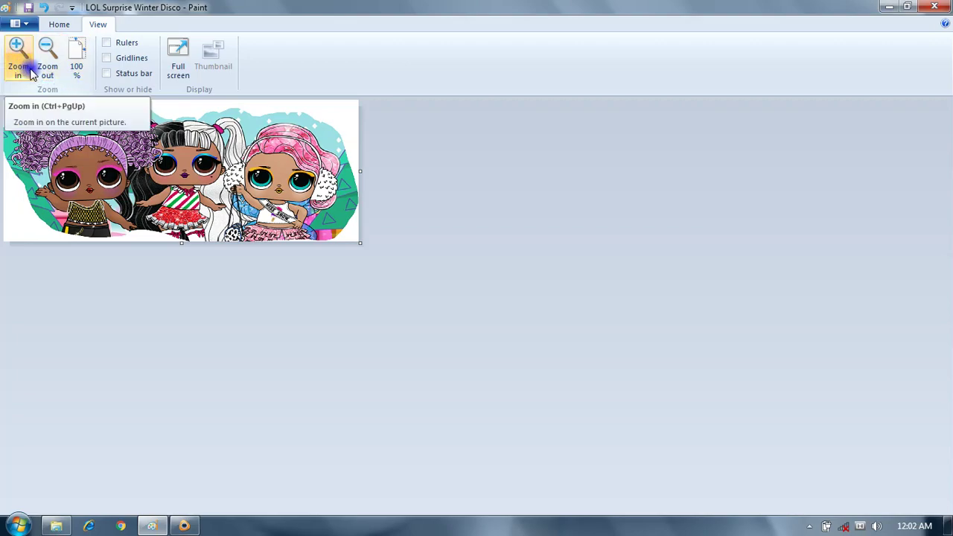
click(24, 67)
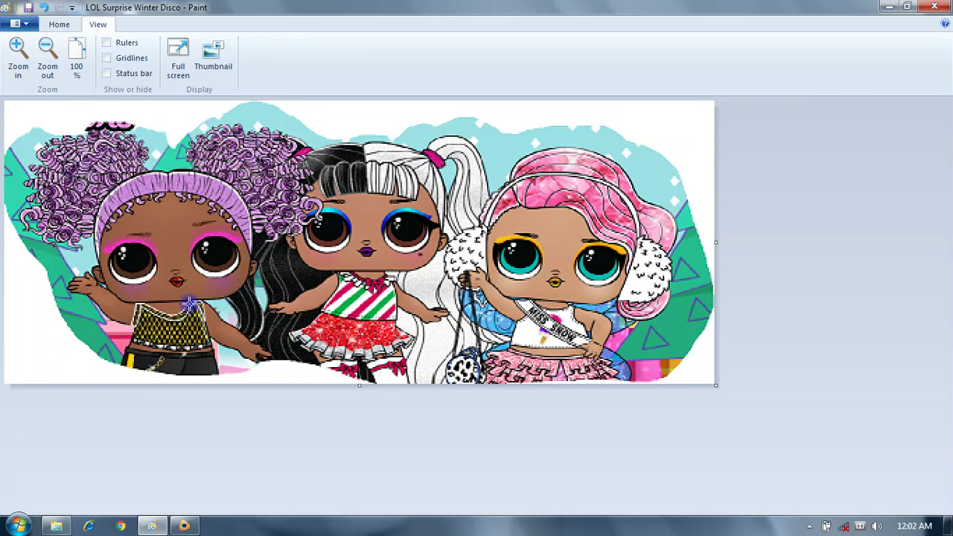
click(48, 68)
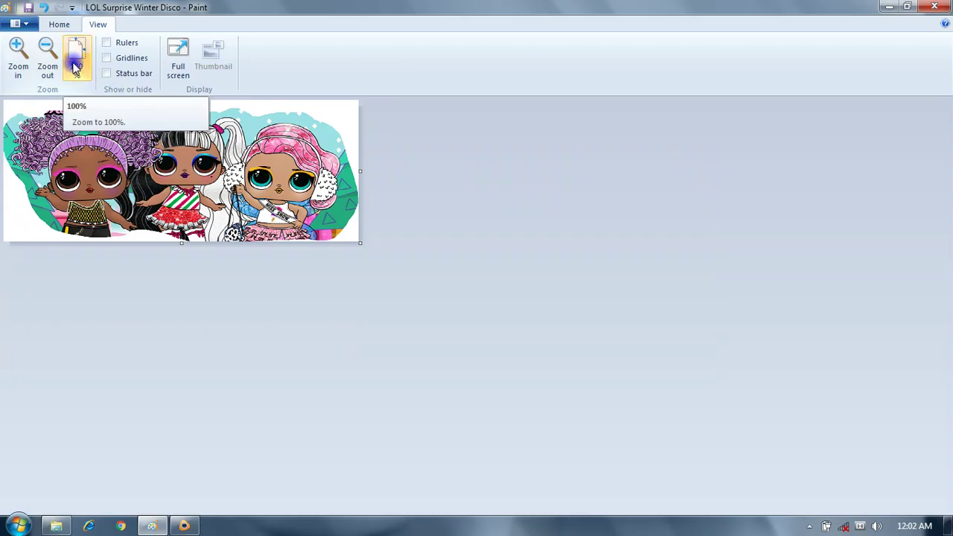
click(76, 67)
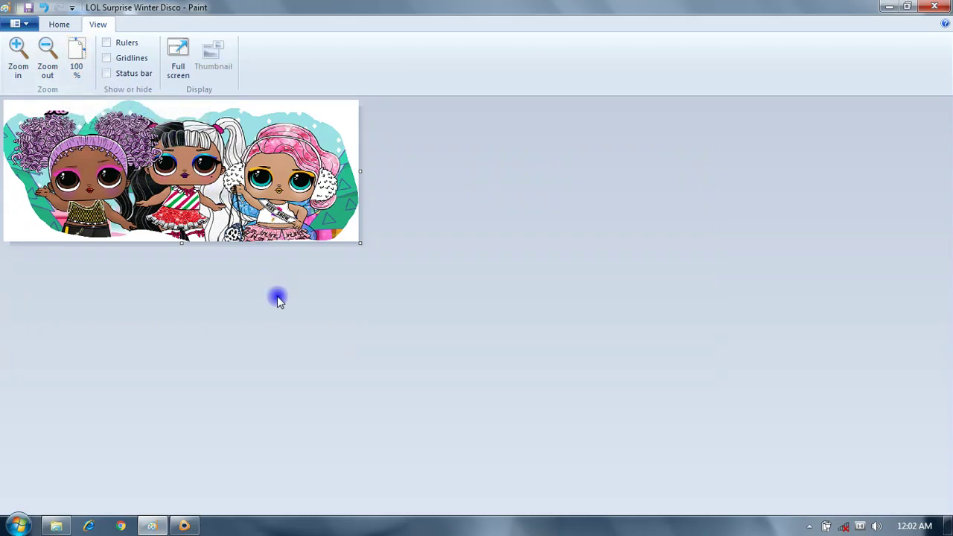
- Show the rulers and hide them again, and do the same with the gridlines
click(108, 45)
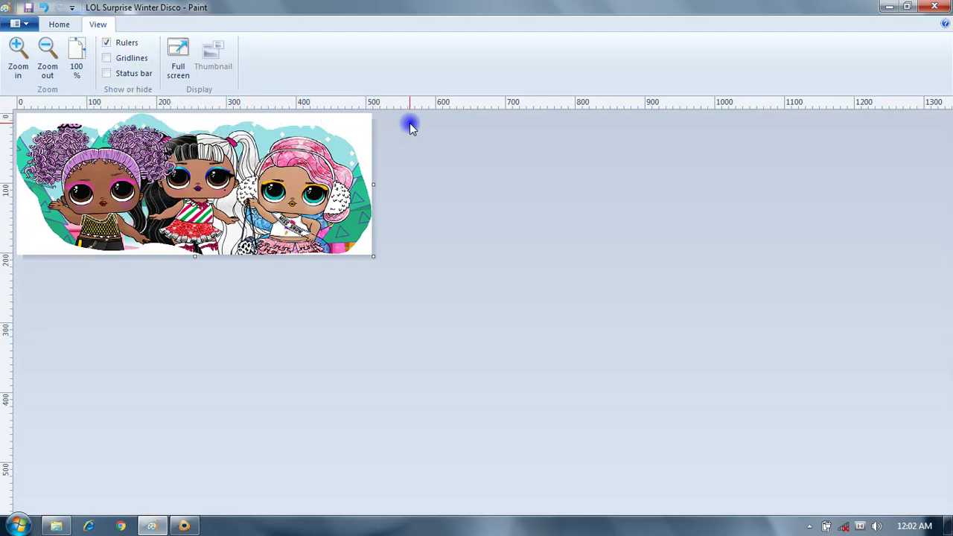
click(107, 44)
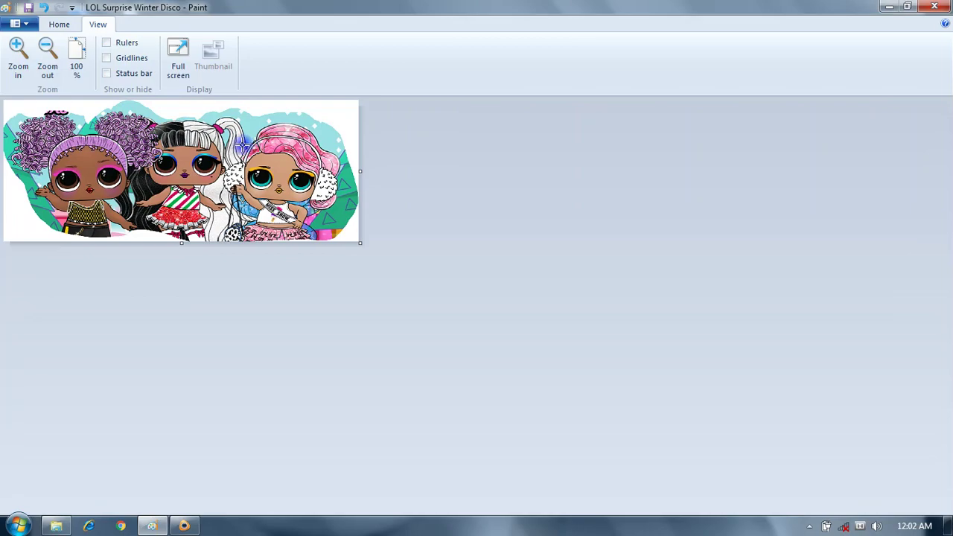
click(108, 58)
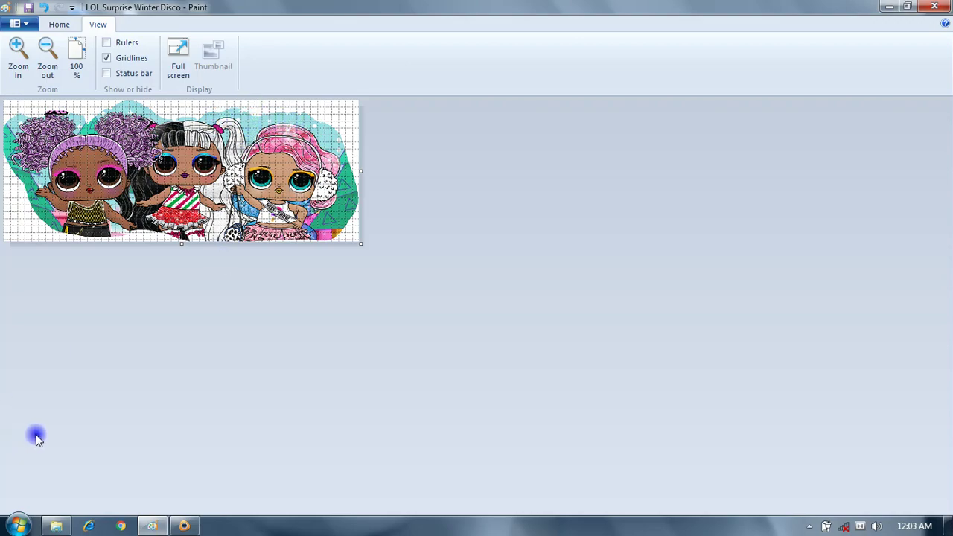
click(107, 58)
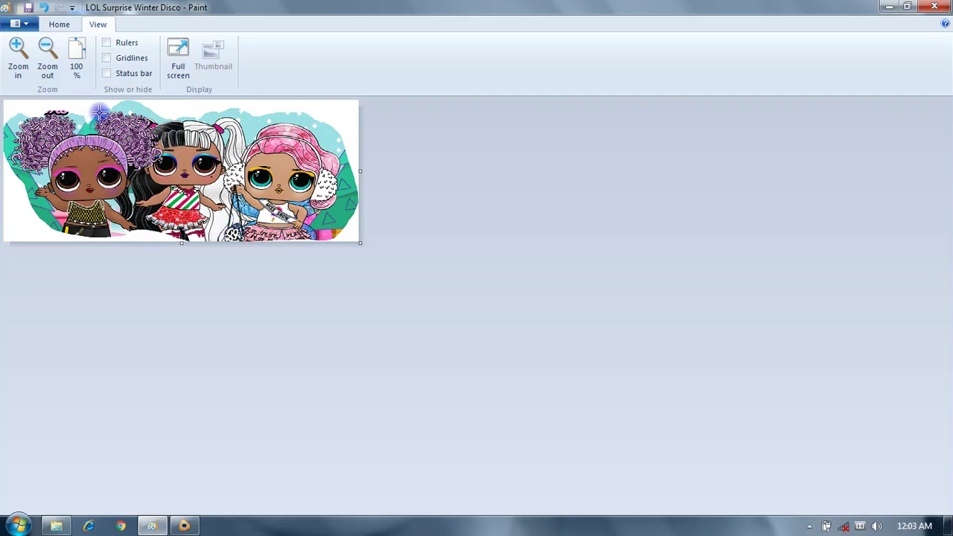
- Turn the status bar back on, and view the picture in full screen before returning to the editing window
click(106, 74)
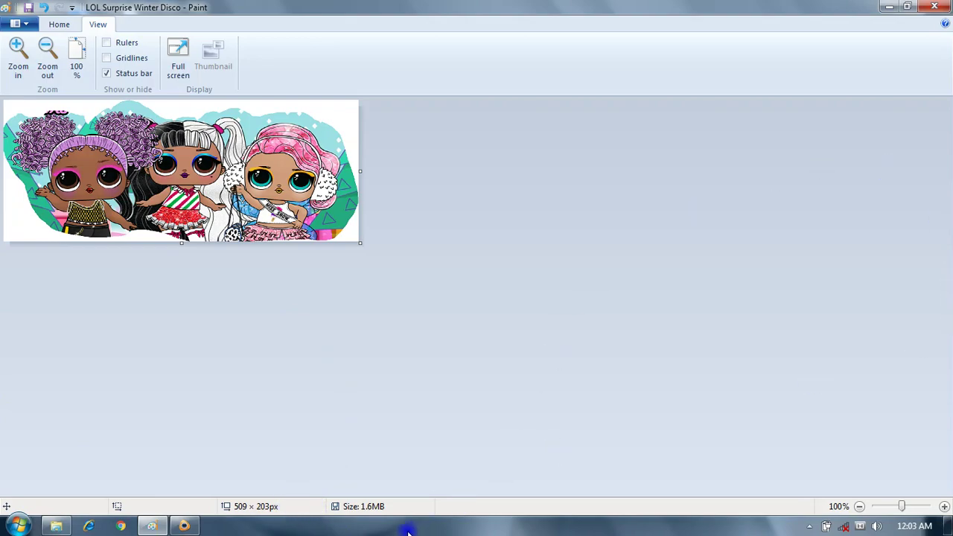
click(174, 75)
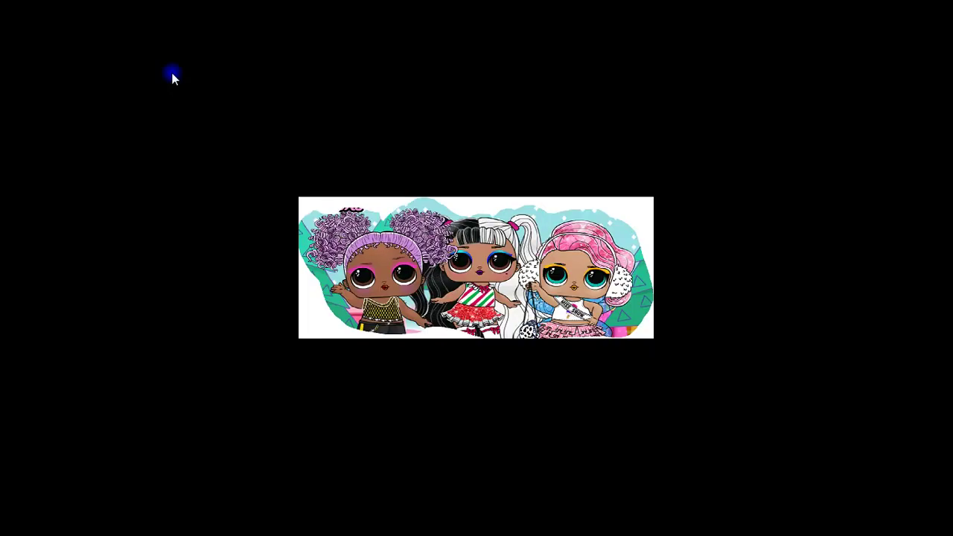
click(389, 311)
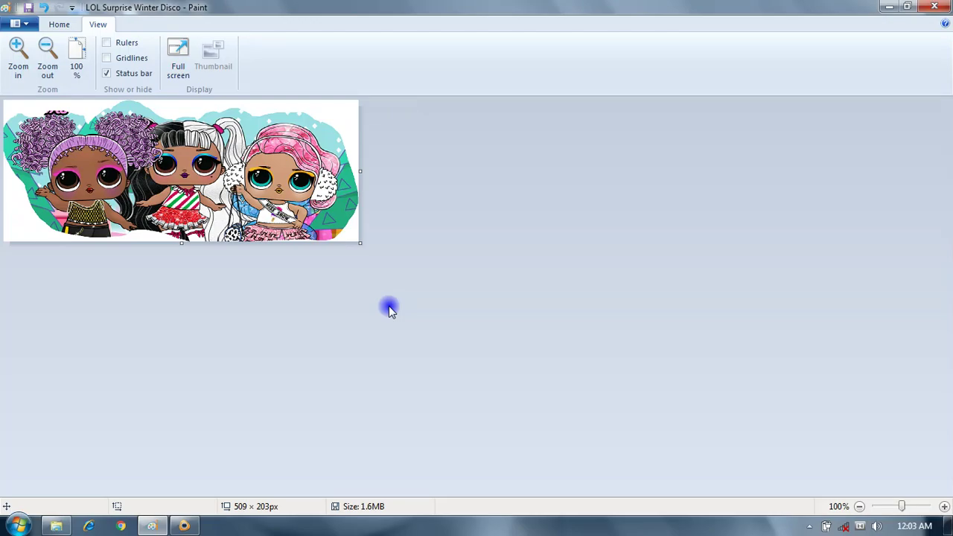
- Look over the save format options and view the picture's print preview, and close the preview
click(27, 29)
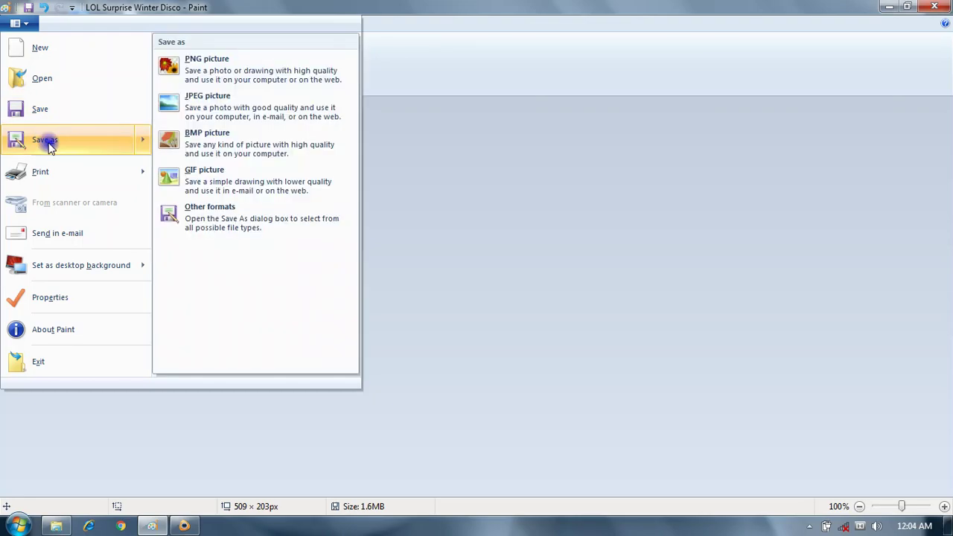
mouse_move(50, 140)
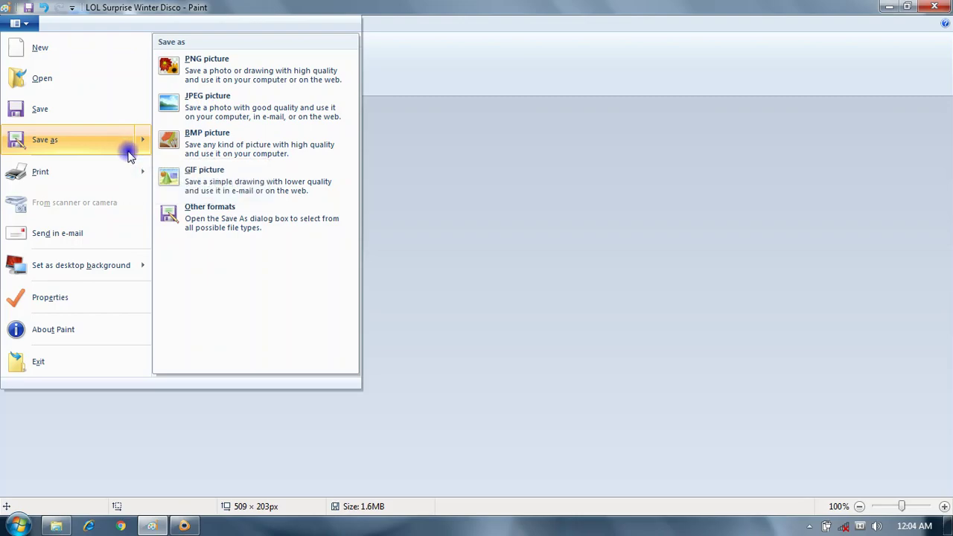
mouse_move(119, 179)
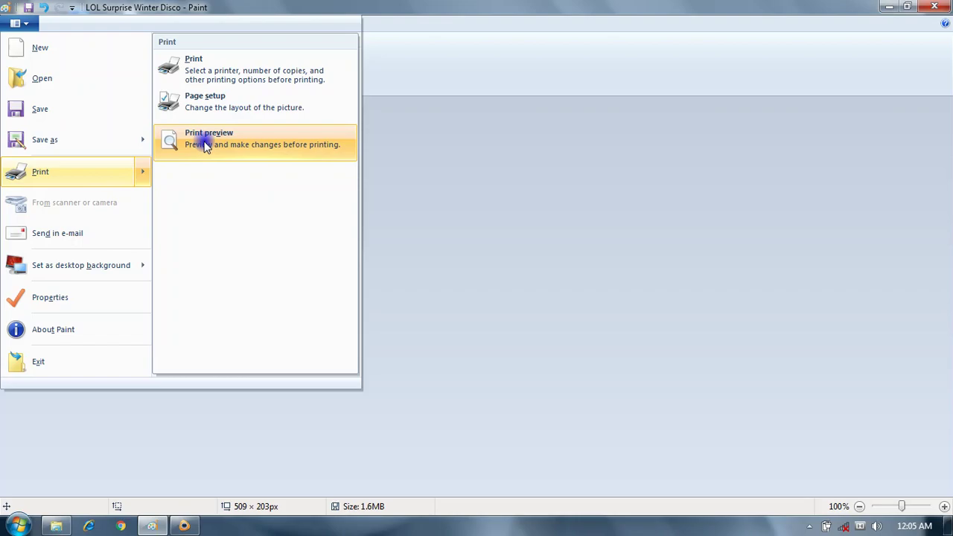
click(206, 148)
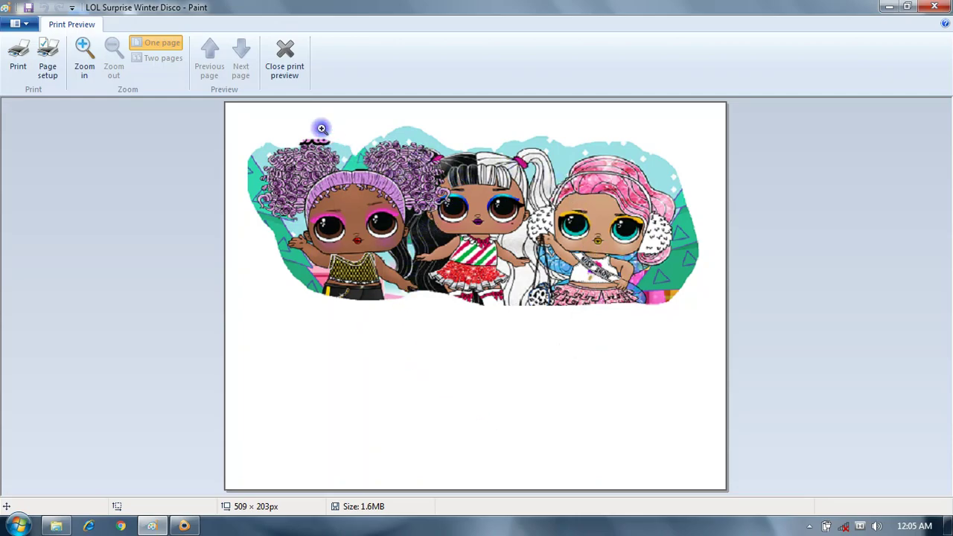
click(290, 67)
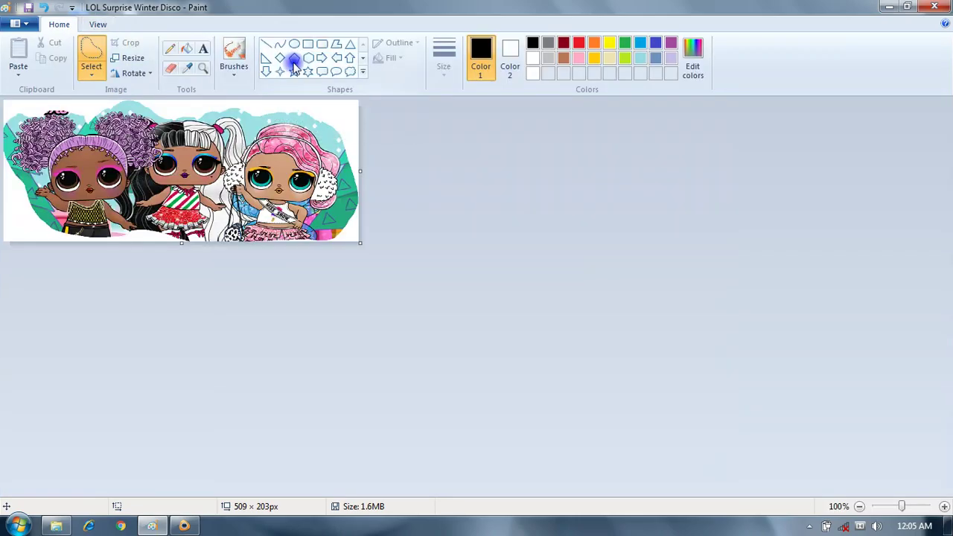
- Open the print settings to examine the printer, page range and copies options, and leave them without printing
click(14, 25)
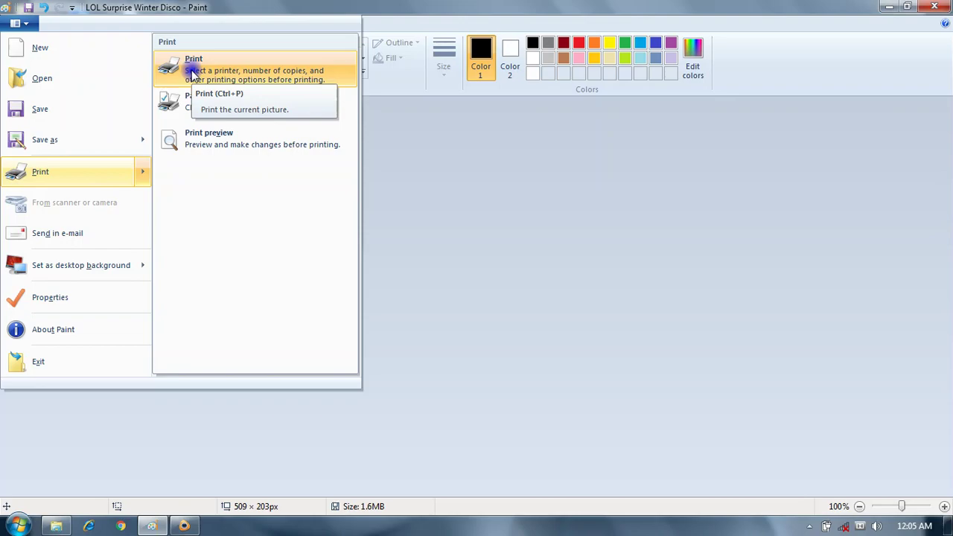
click(193, 72)
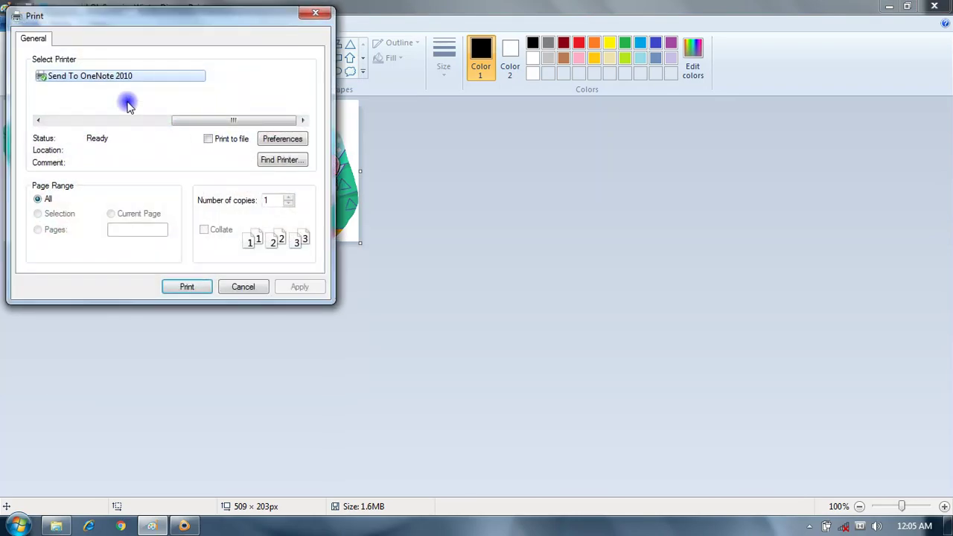
drag(59, 21, 95, 43)
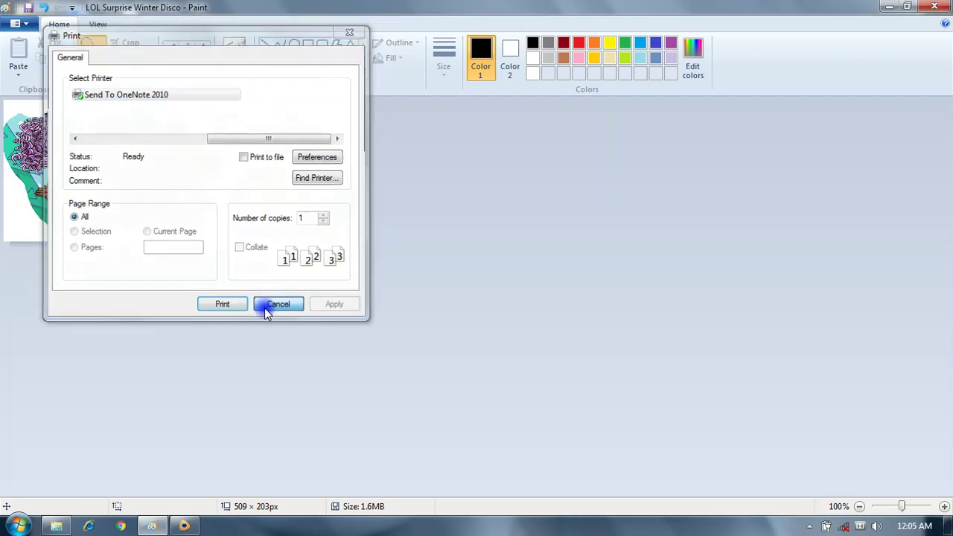
click(277, 305)
- Set the picture as the desktop background with the Fill option
click(29, 23)
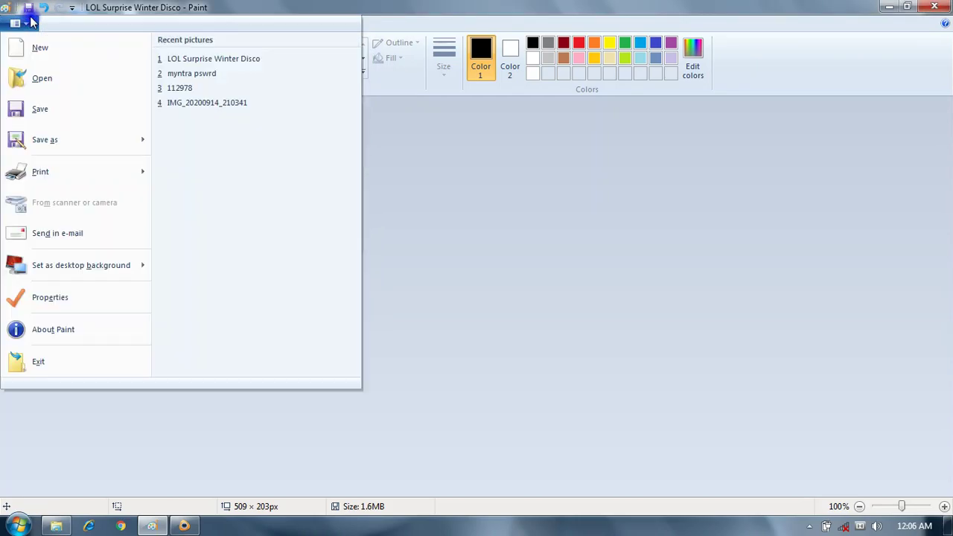
mouse_move(87, 271)
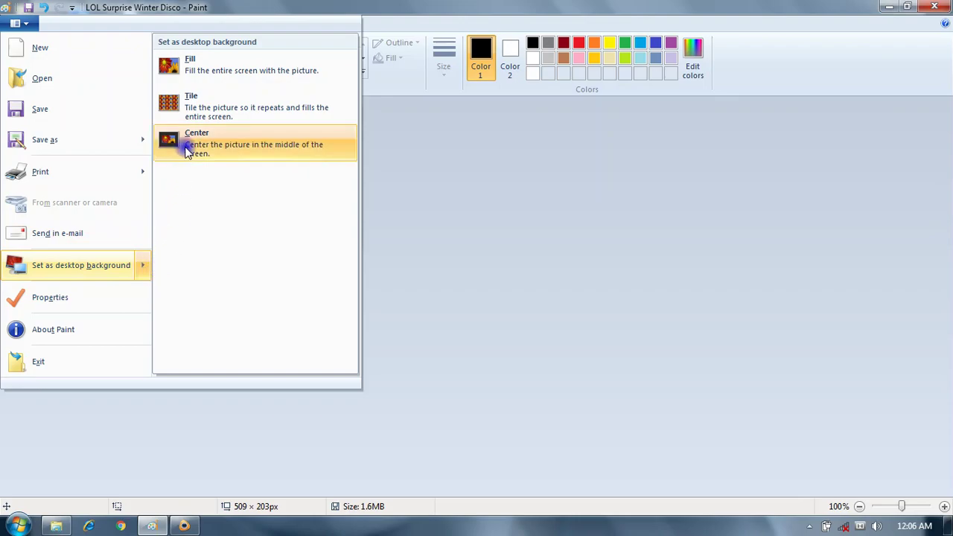
click(201, 70)
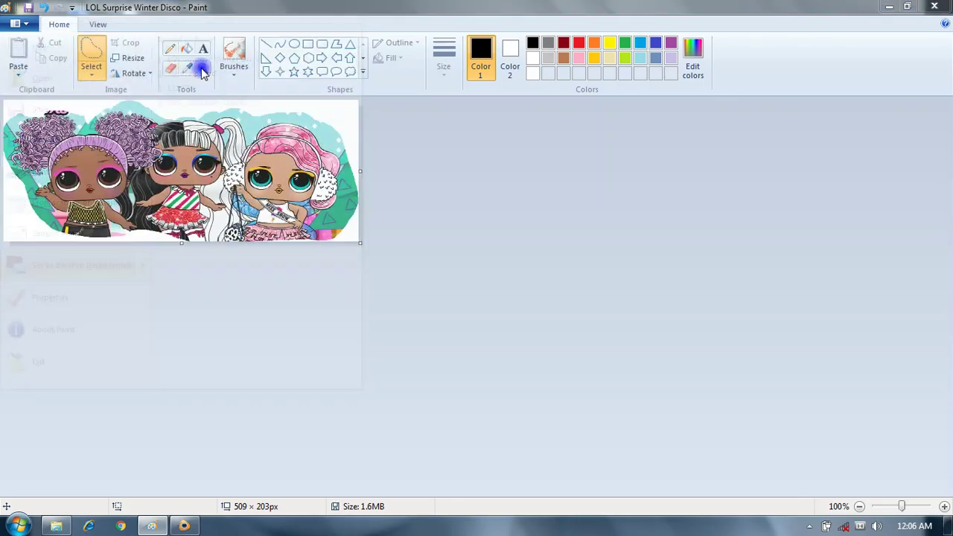